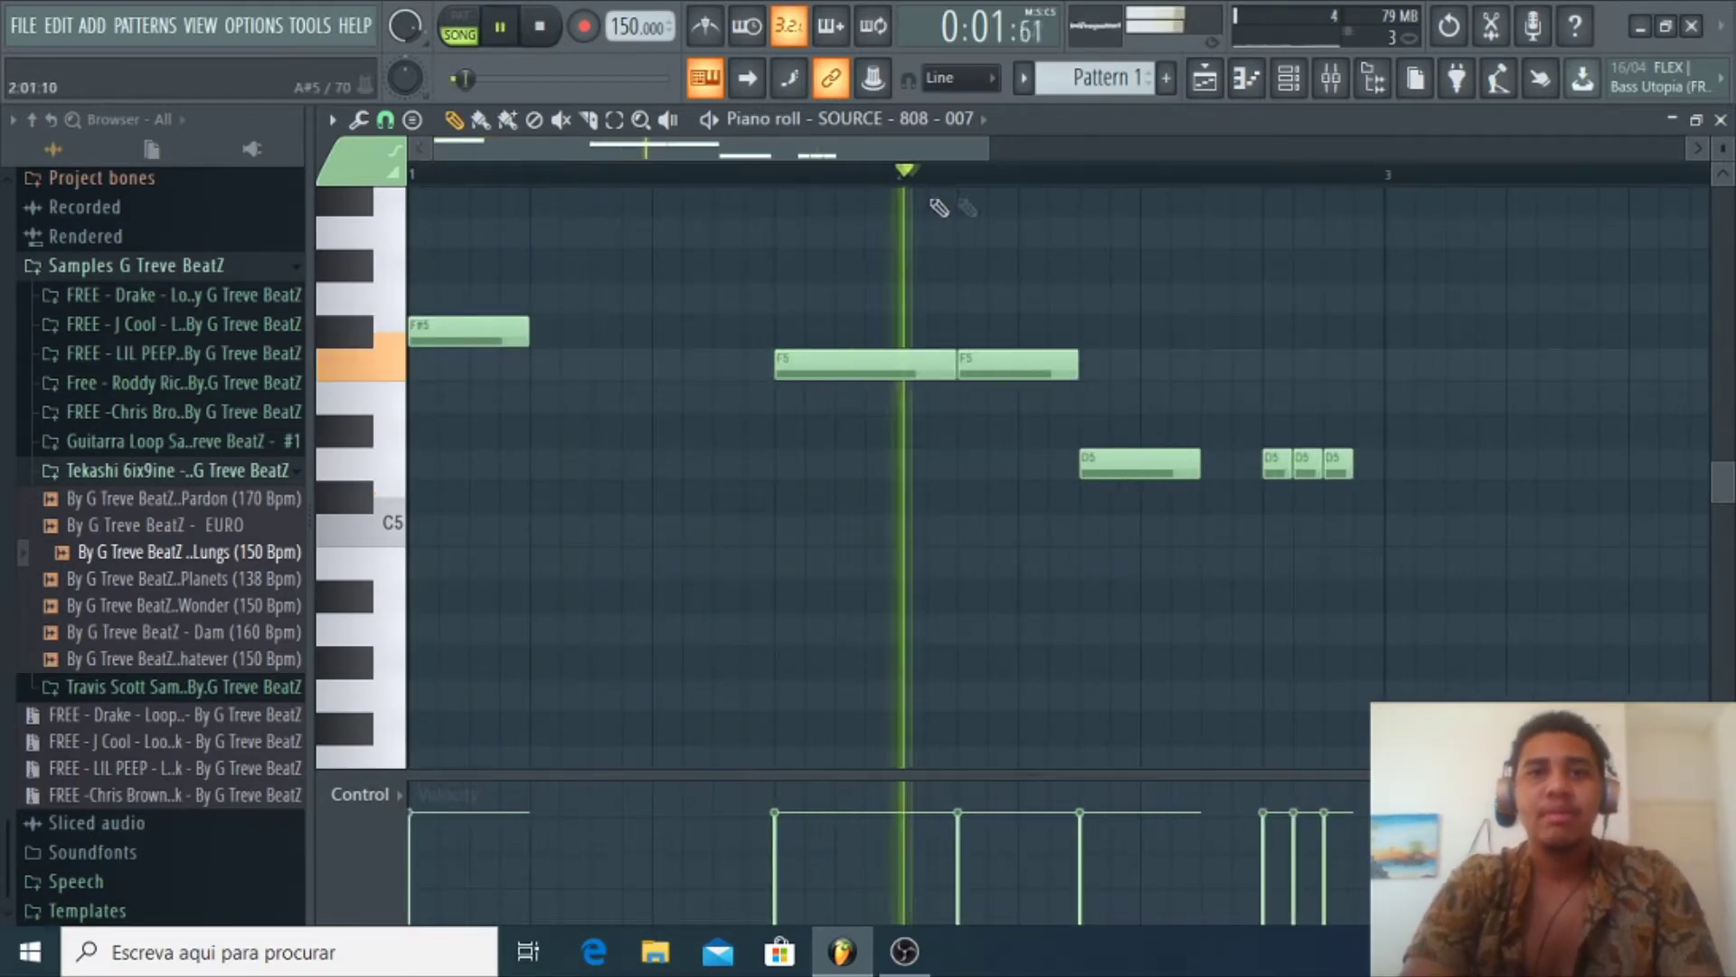
Add an E5 note at the start of bar 3 in the 808 part and shorten it
{"action": "left_click_drag", "start_coordinate": [973, 141], "coordinate": [1207, 141]}
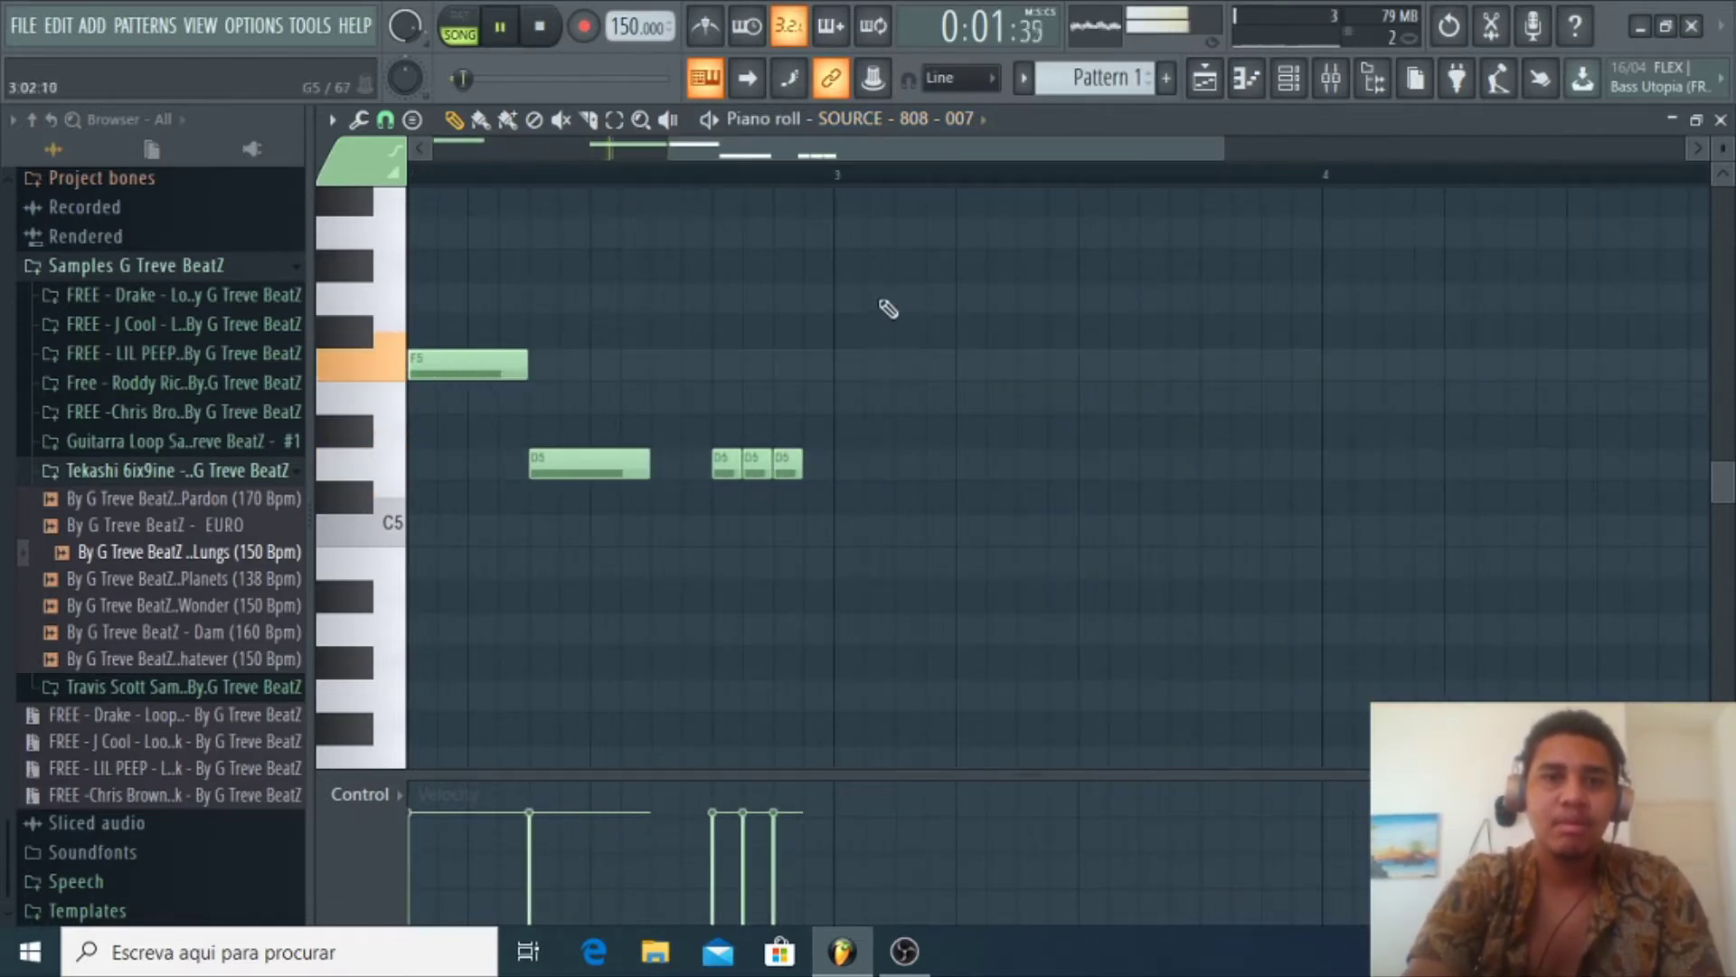
{"action": "left_click", "coordinate": [850, 398]}
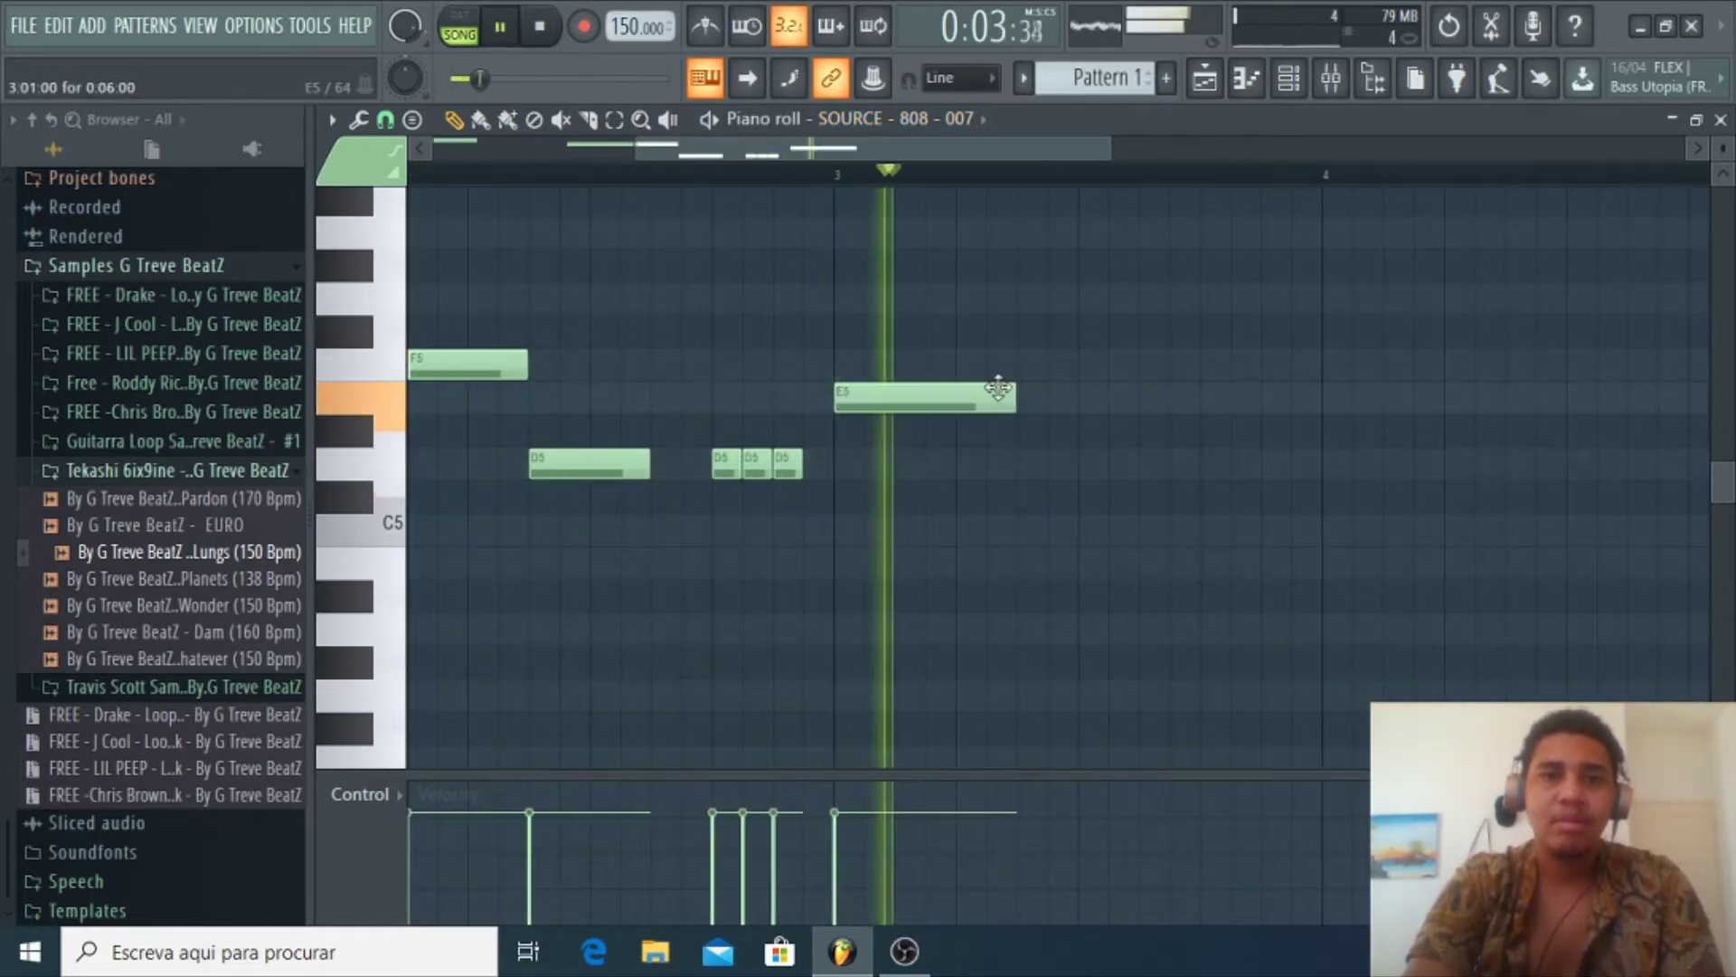
{"action": "left_click_drag", "start_coordinate": [1010, 388], "coordinate": [968, 379]}
{"action": "key", "text": "space"}
Load Soundgoodizer on the 808's mixer track 5 and set it to mode B
{"action": "left_click", "coordinate": [1256, 80]}
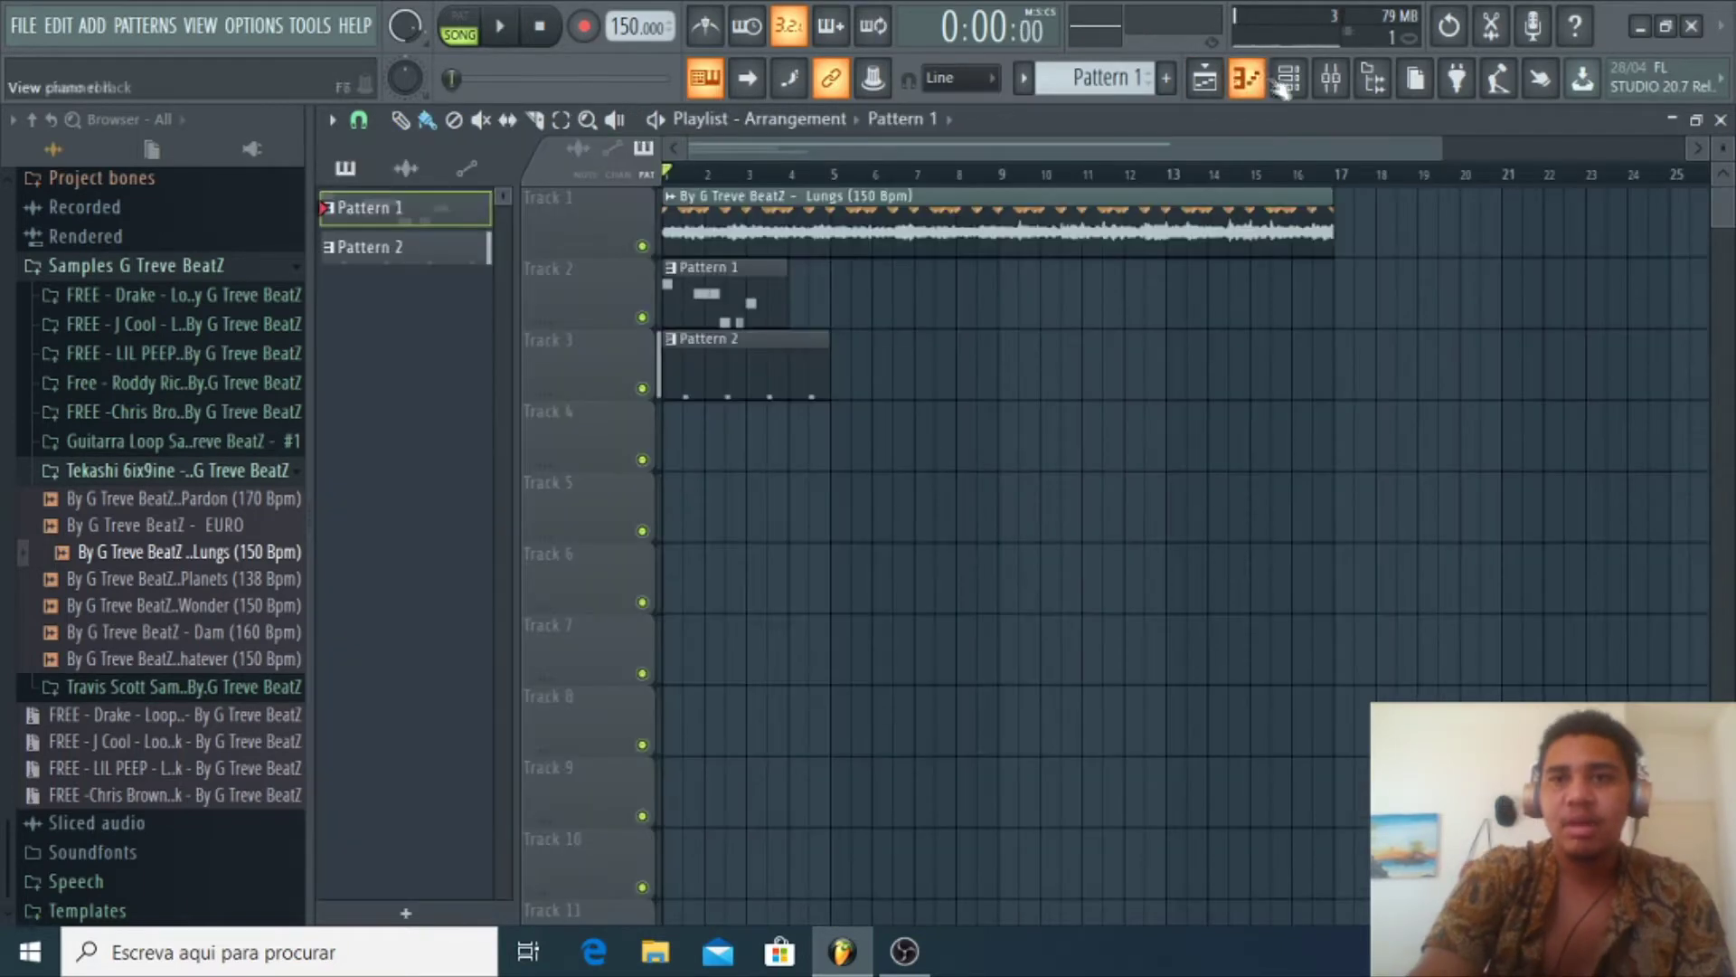
{"action": "left_click", "coordinate": [1289, 82]}
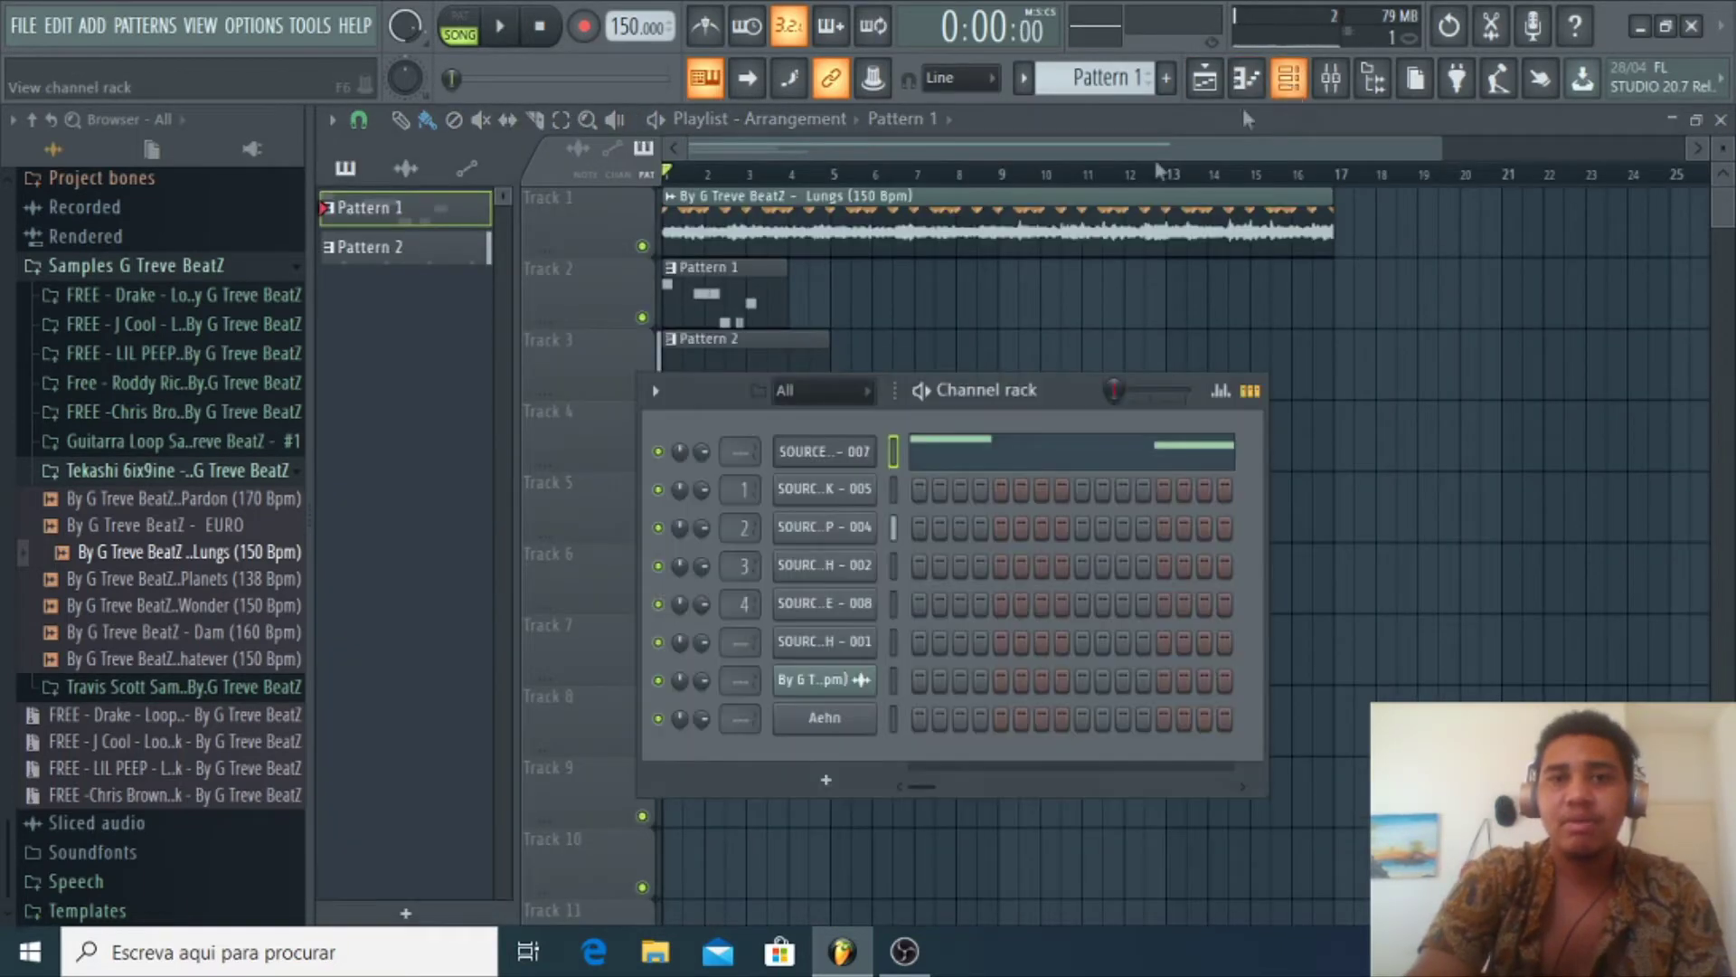
{"action": "left_click", "coordinate": [1322, 93]}
{"action": "key", "text": "space"}
{"action": "left_click", "coordinate": [642, 427]}
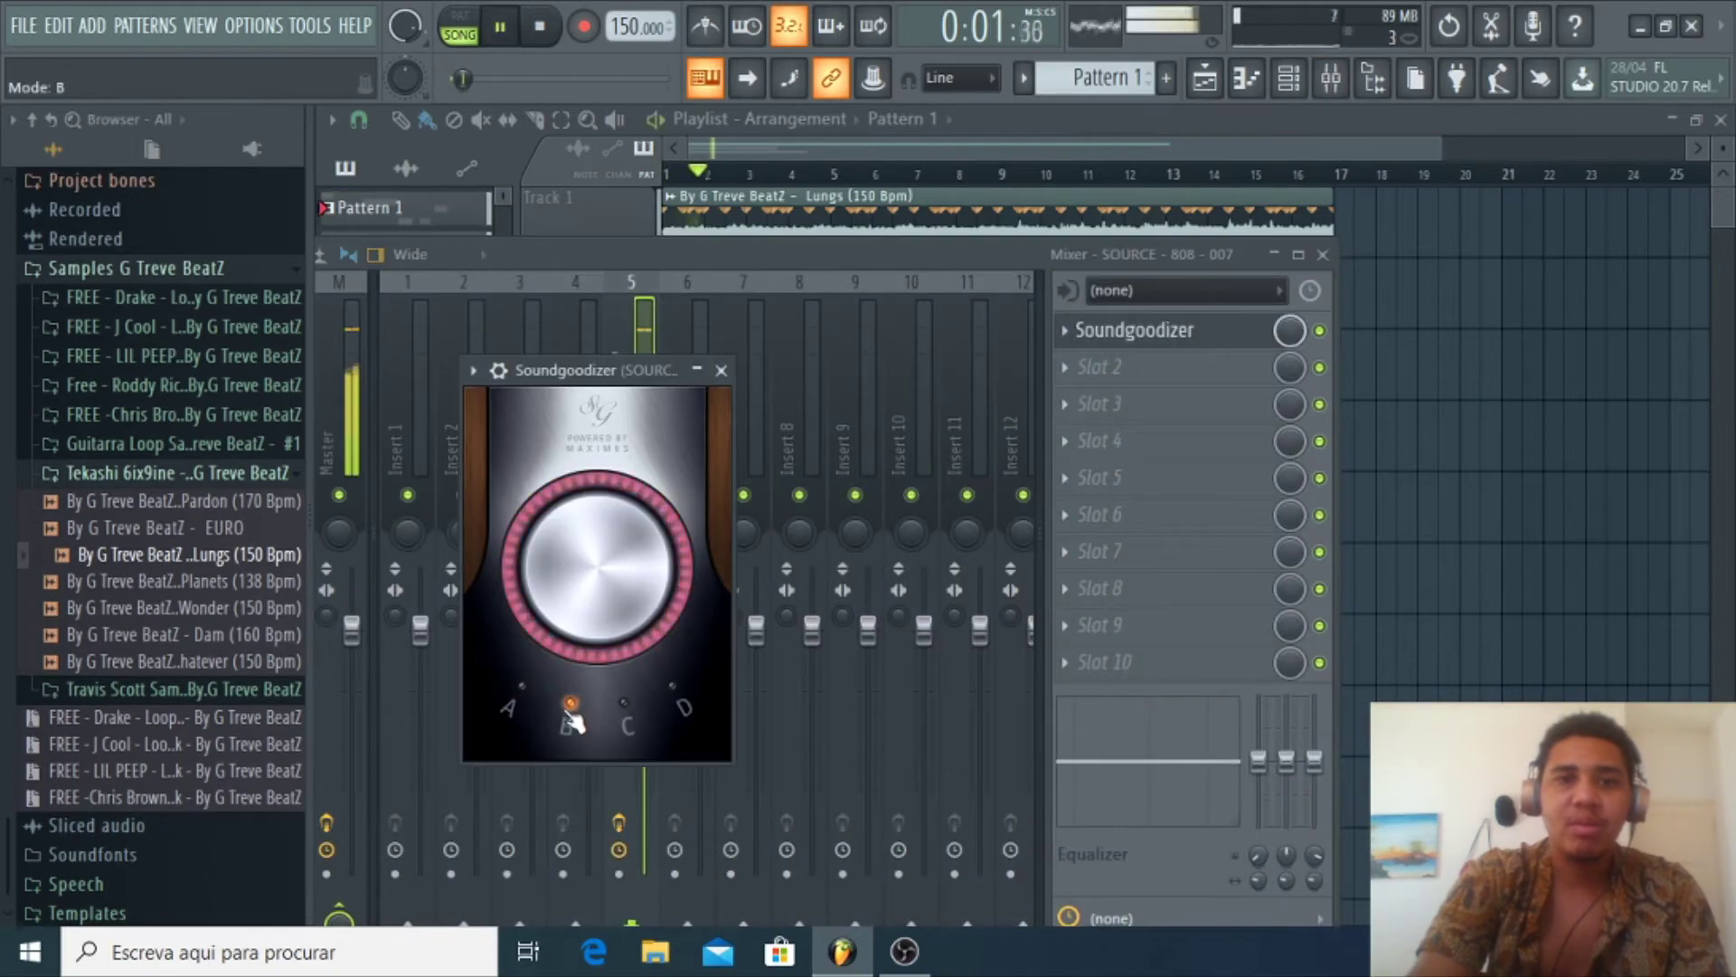
{"action": "key", "text": "F9"}
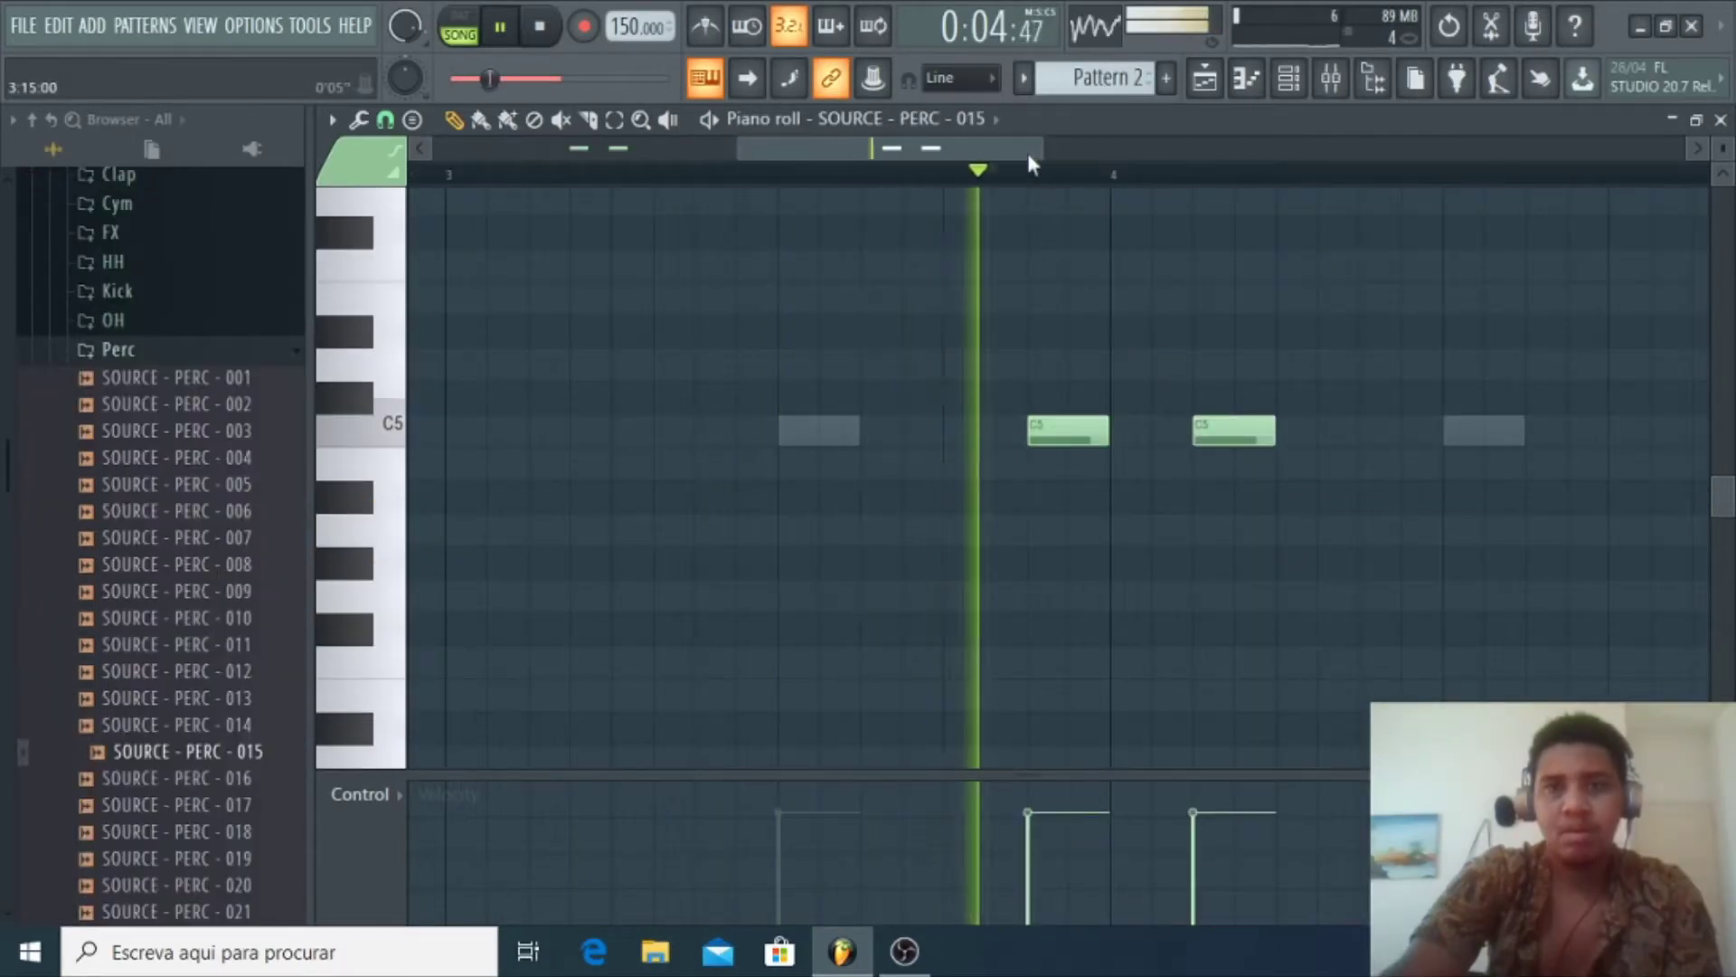
Load Fruity Multiband Compressor on mixer Inserts 4 and 2, with the "2 band comp 2" preset on Insert 4
{"action": "left_click_drag", "start_coordinate": [1046, 139], "coordinate": [1461, 143]}
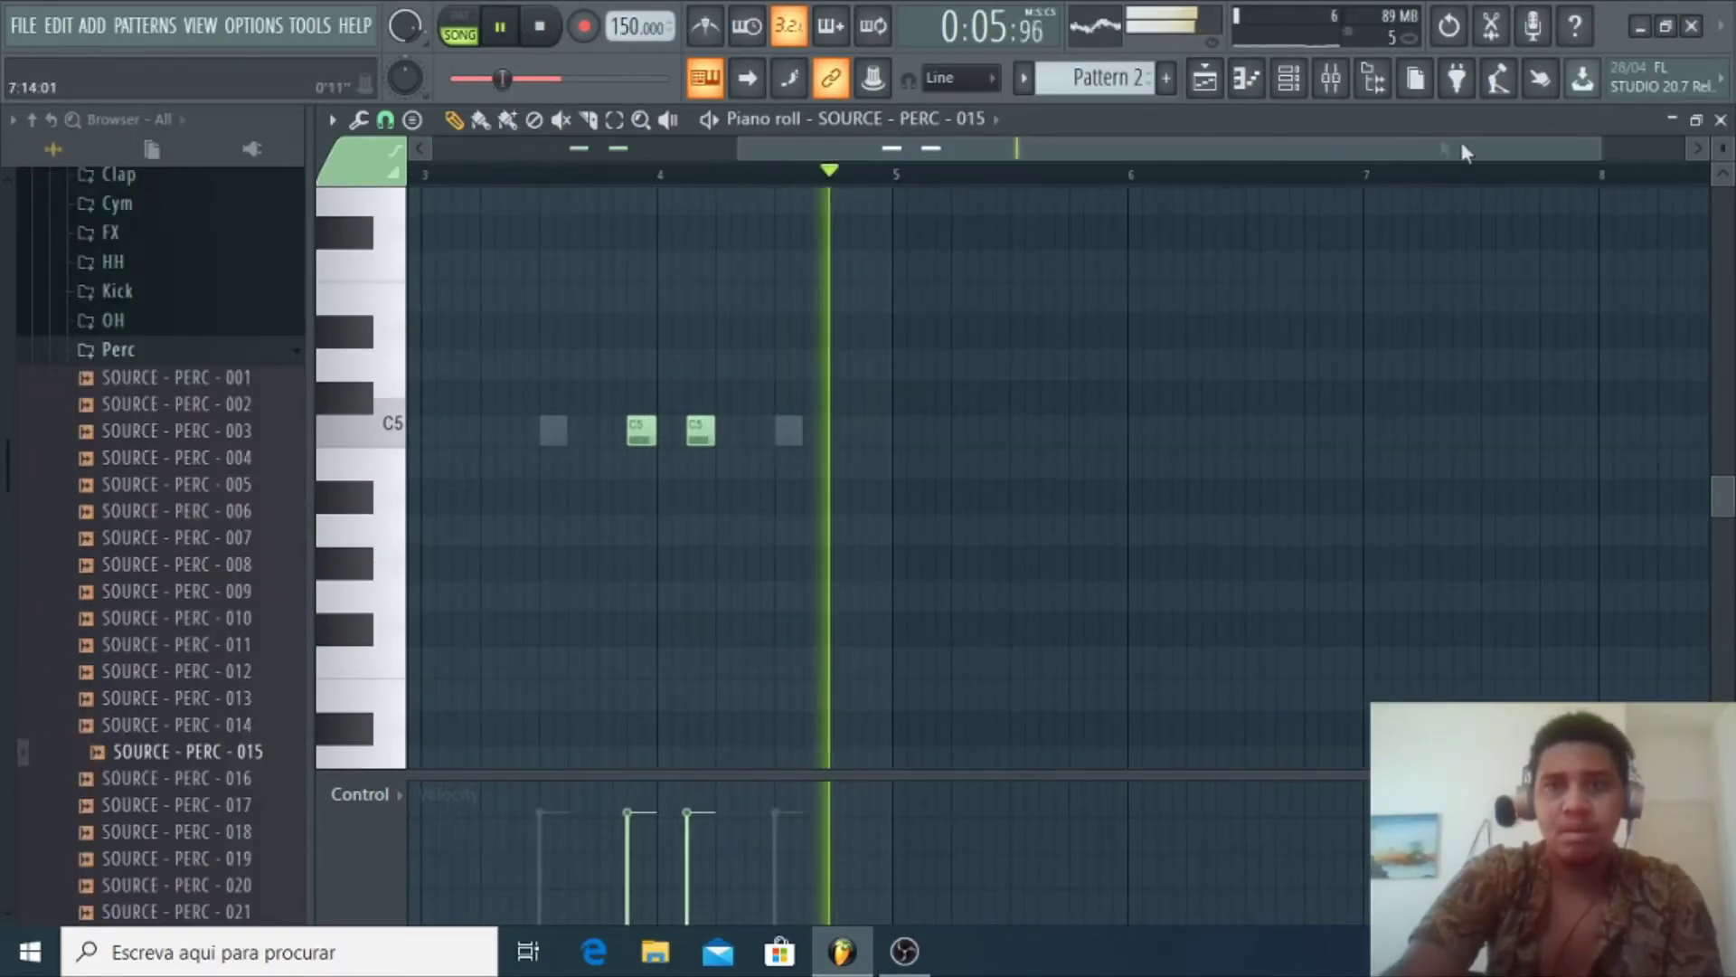
{"action": "left_click", "coordinate": [1205, 79]}
{"action": "left_click", "coordinate": [1330, 78]}
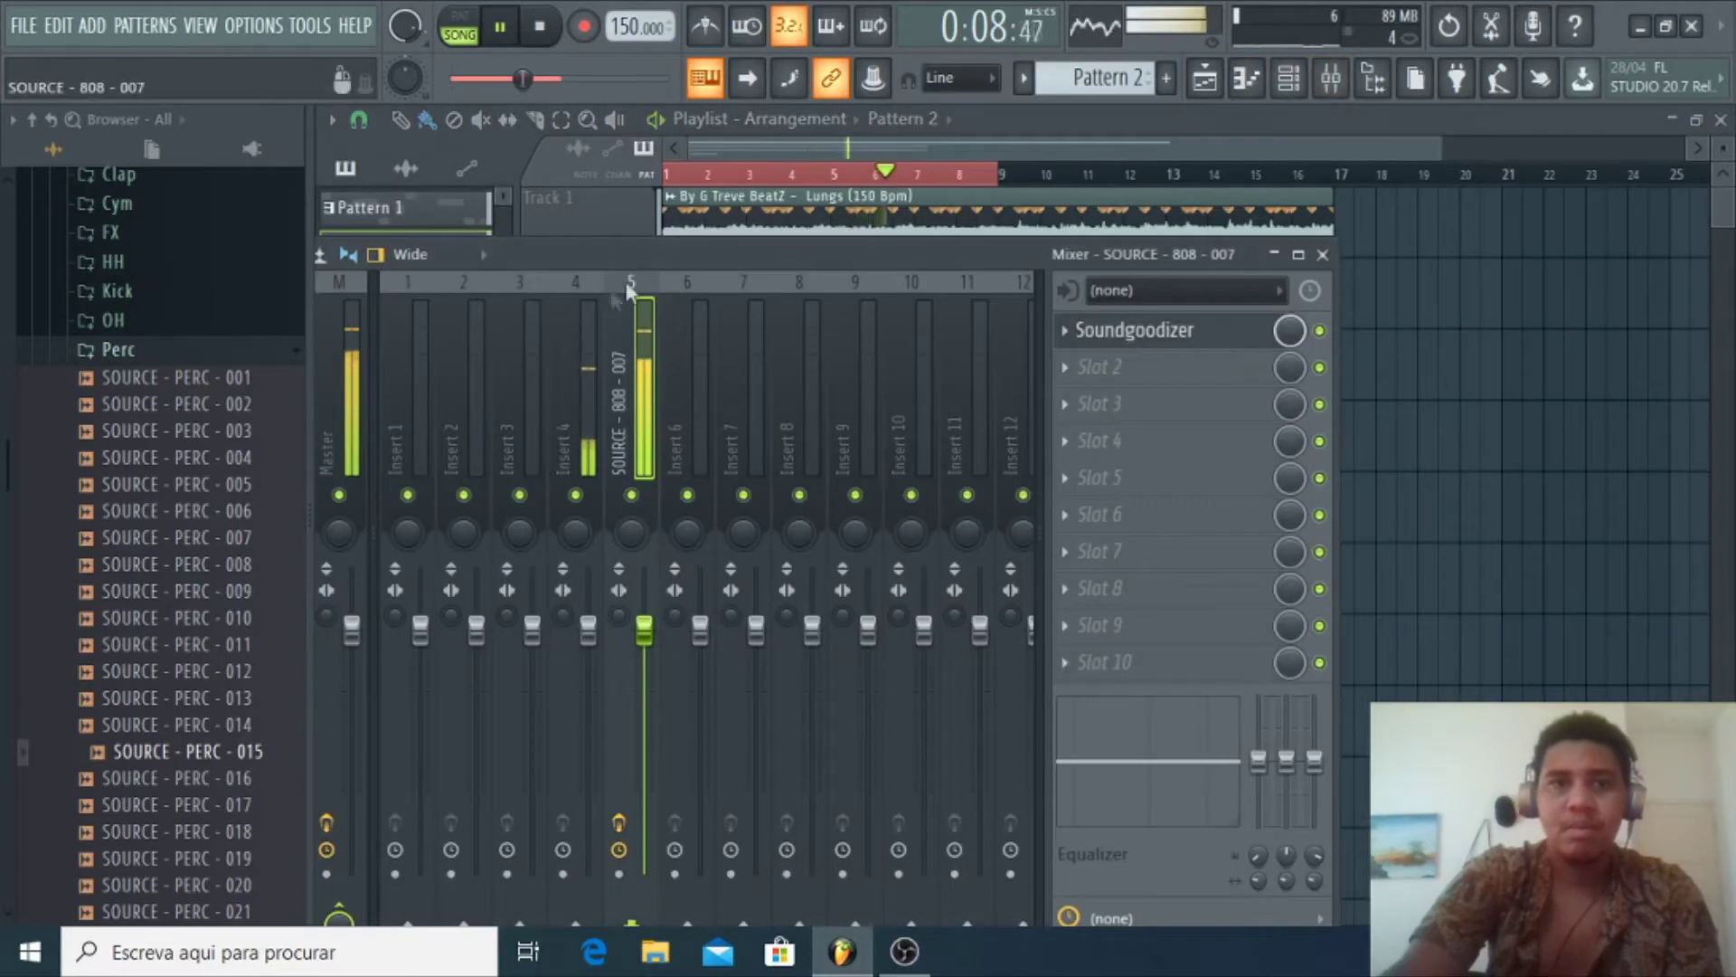
{"action": "left_click", "coordinate": [594, 425]}
{"action": "left_click", "coordinate": [1097, 329]}
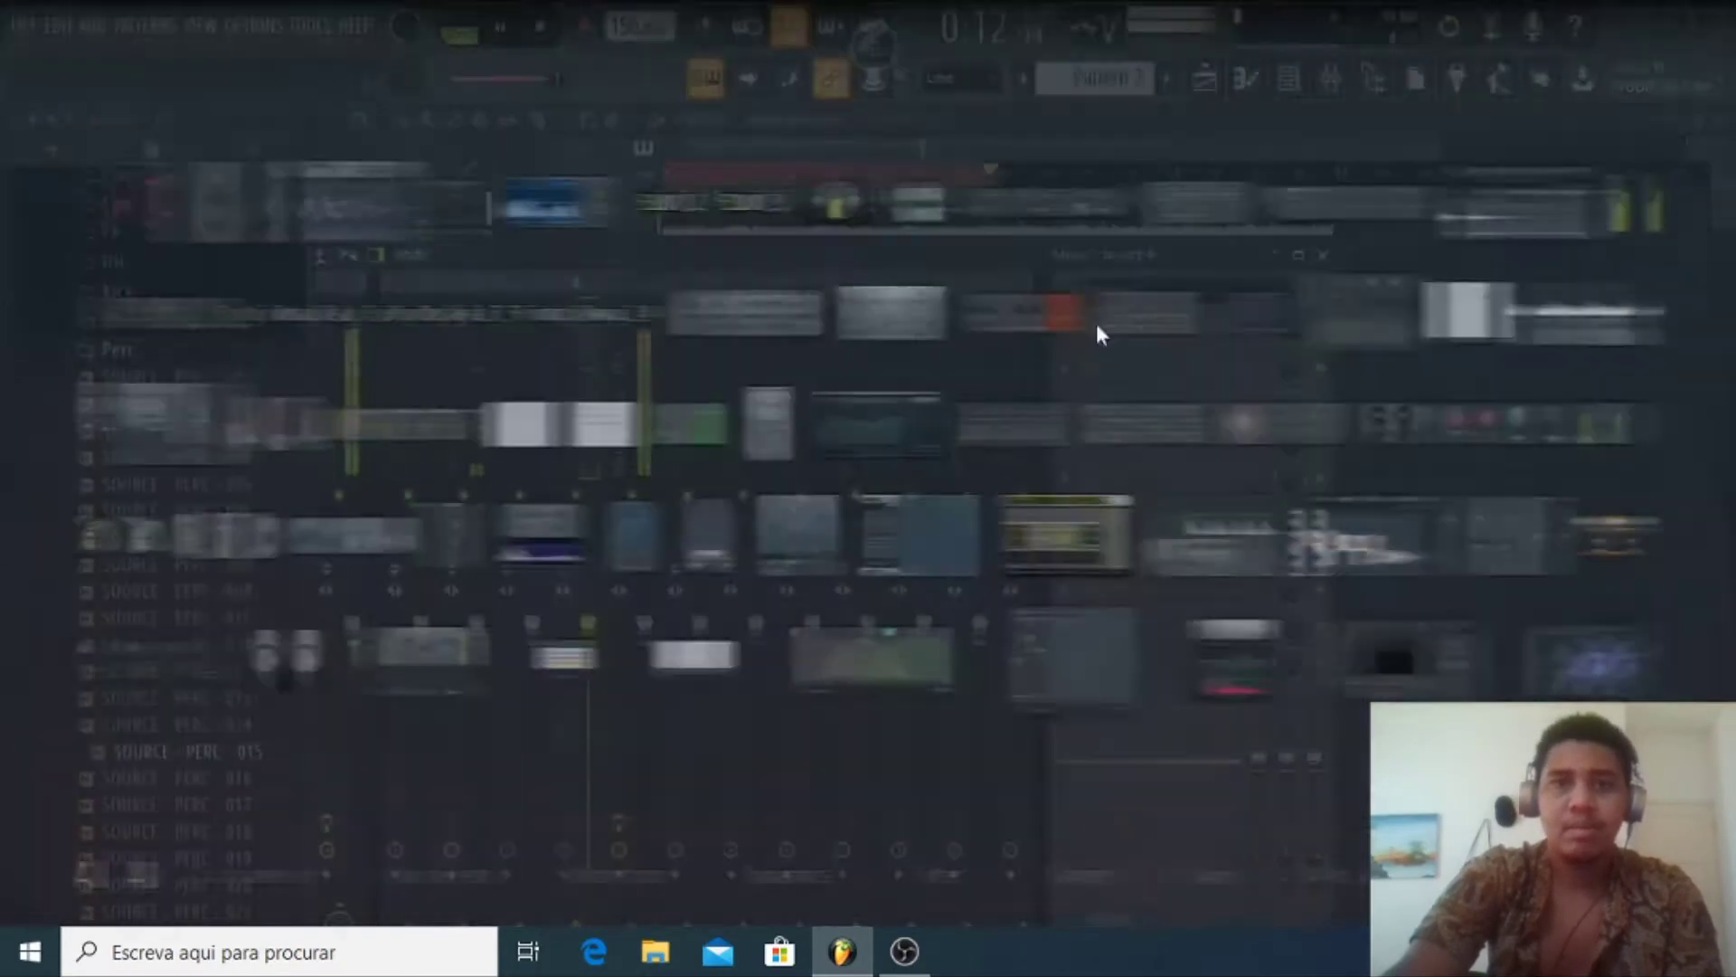
{"action": "left_click_drag", "start_coordinate": [830, 413], "coordinate": [1189, 335]}
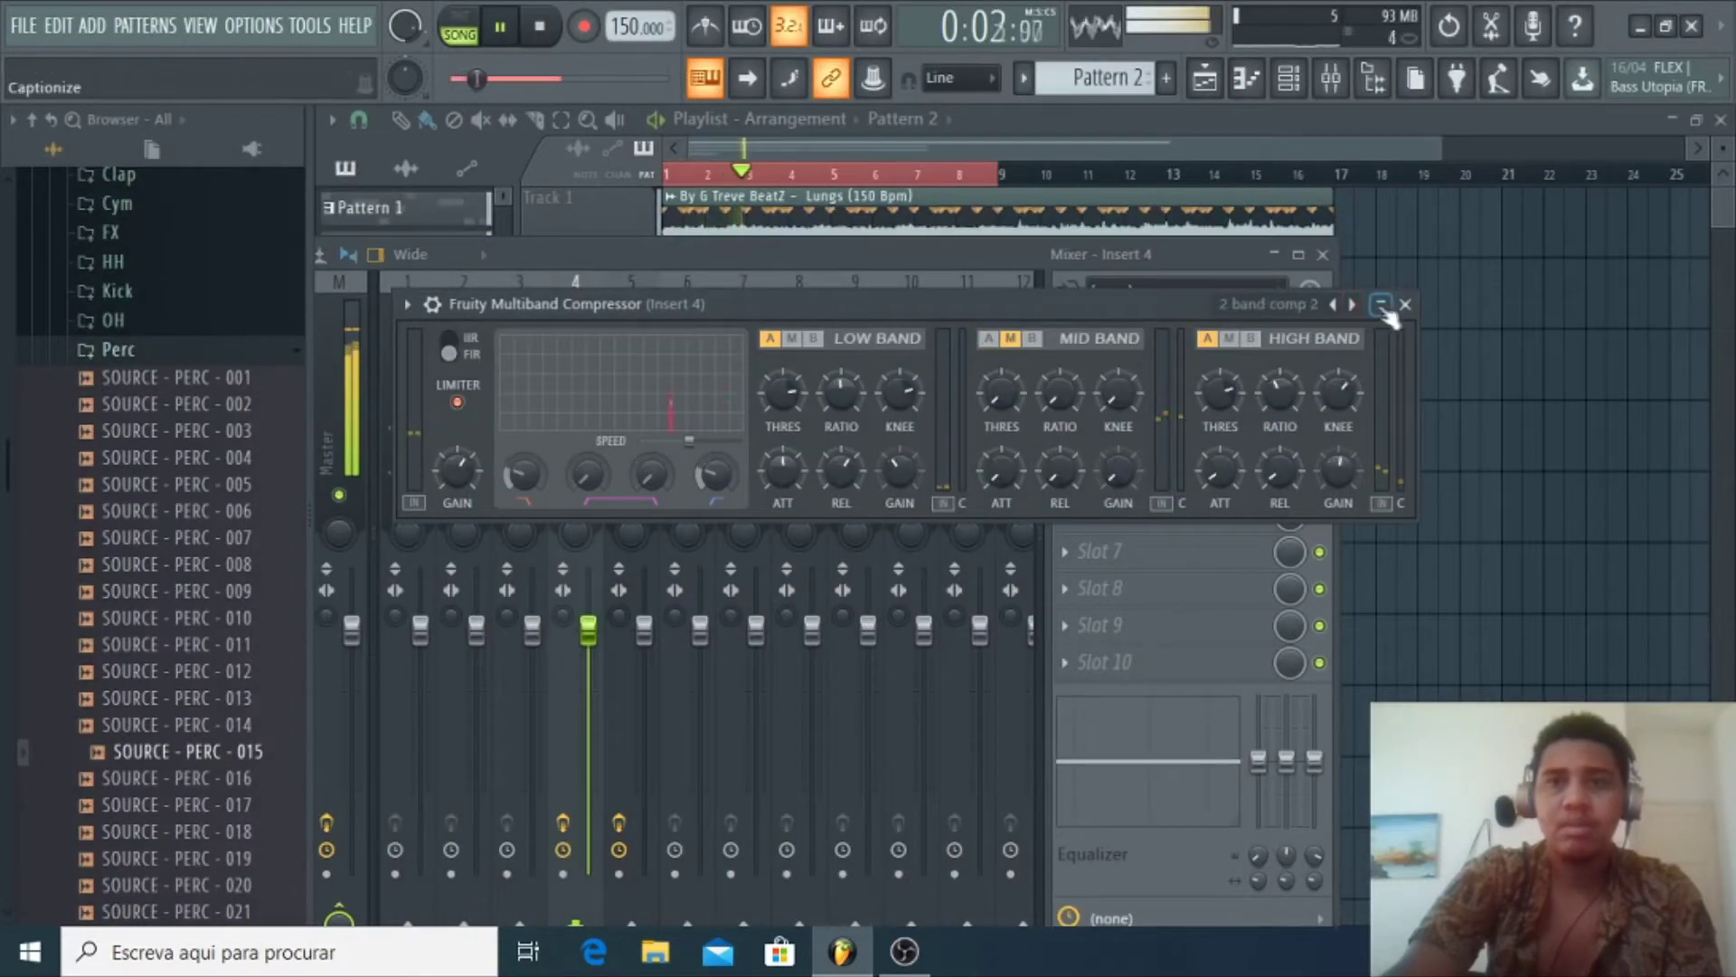
{"action": "left_click", "coordinate": [1405, 305]}
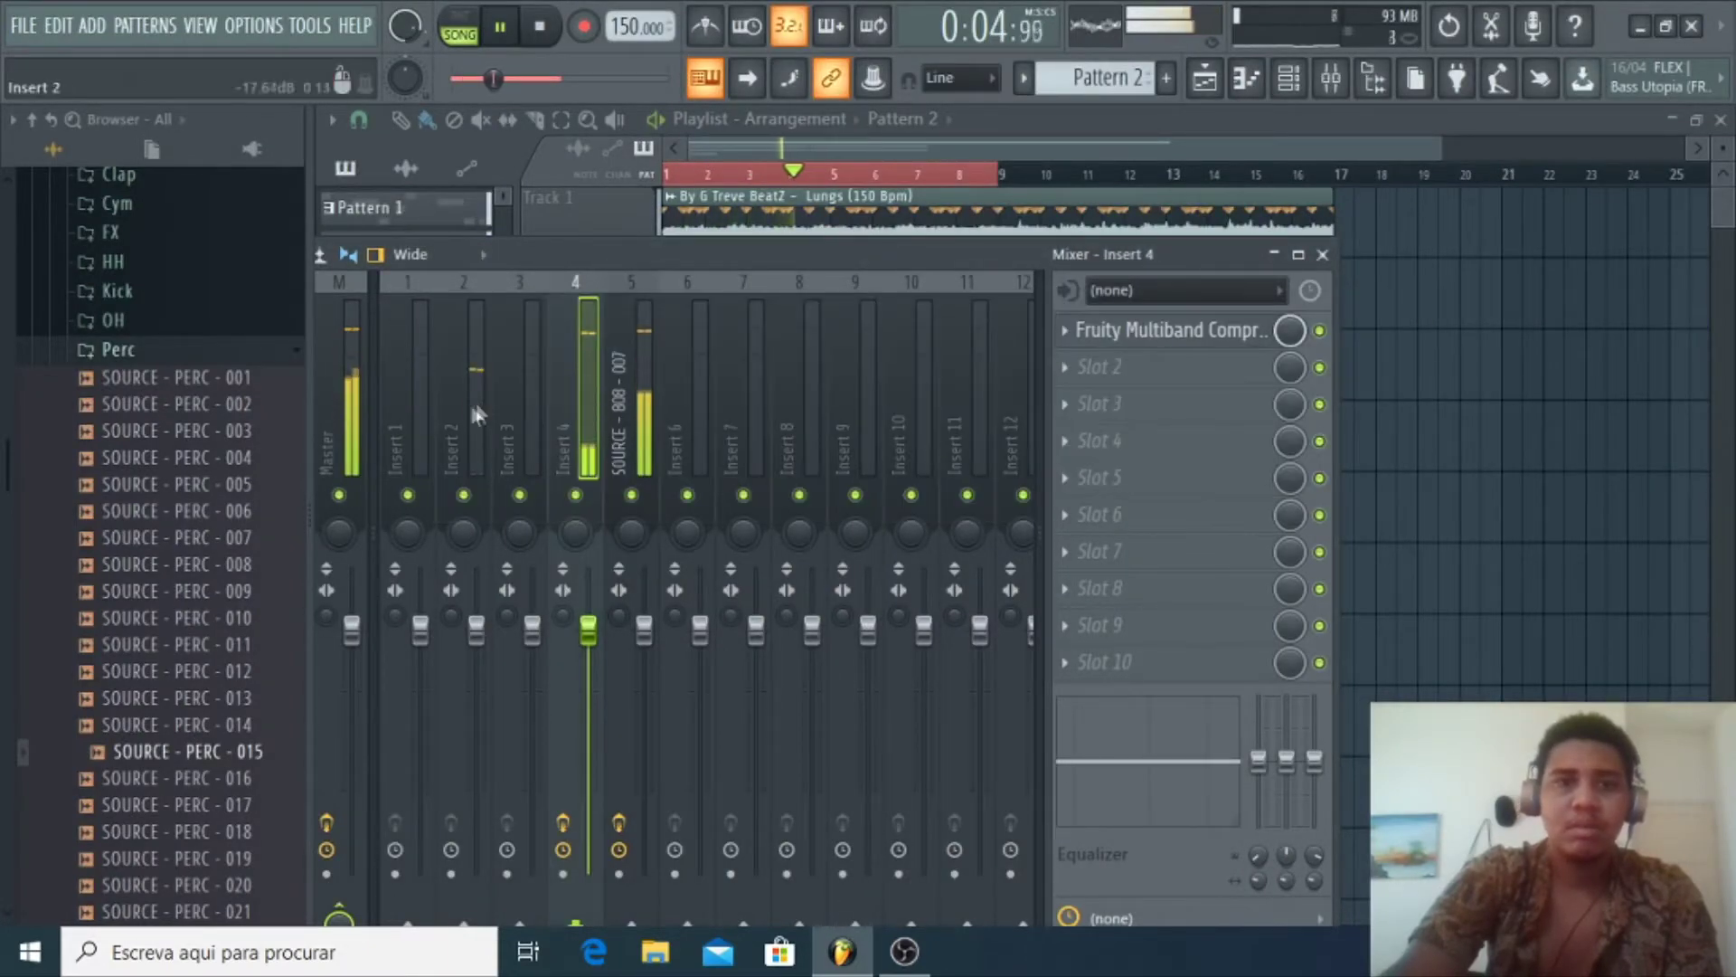
{"action": "left_click", "coordinate": [479, 412]}
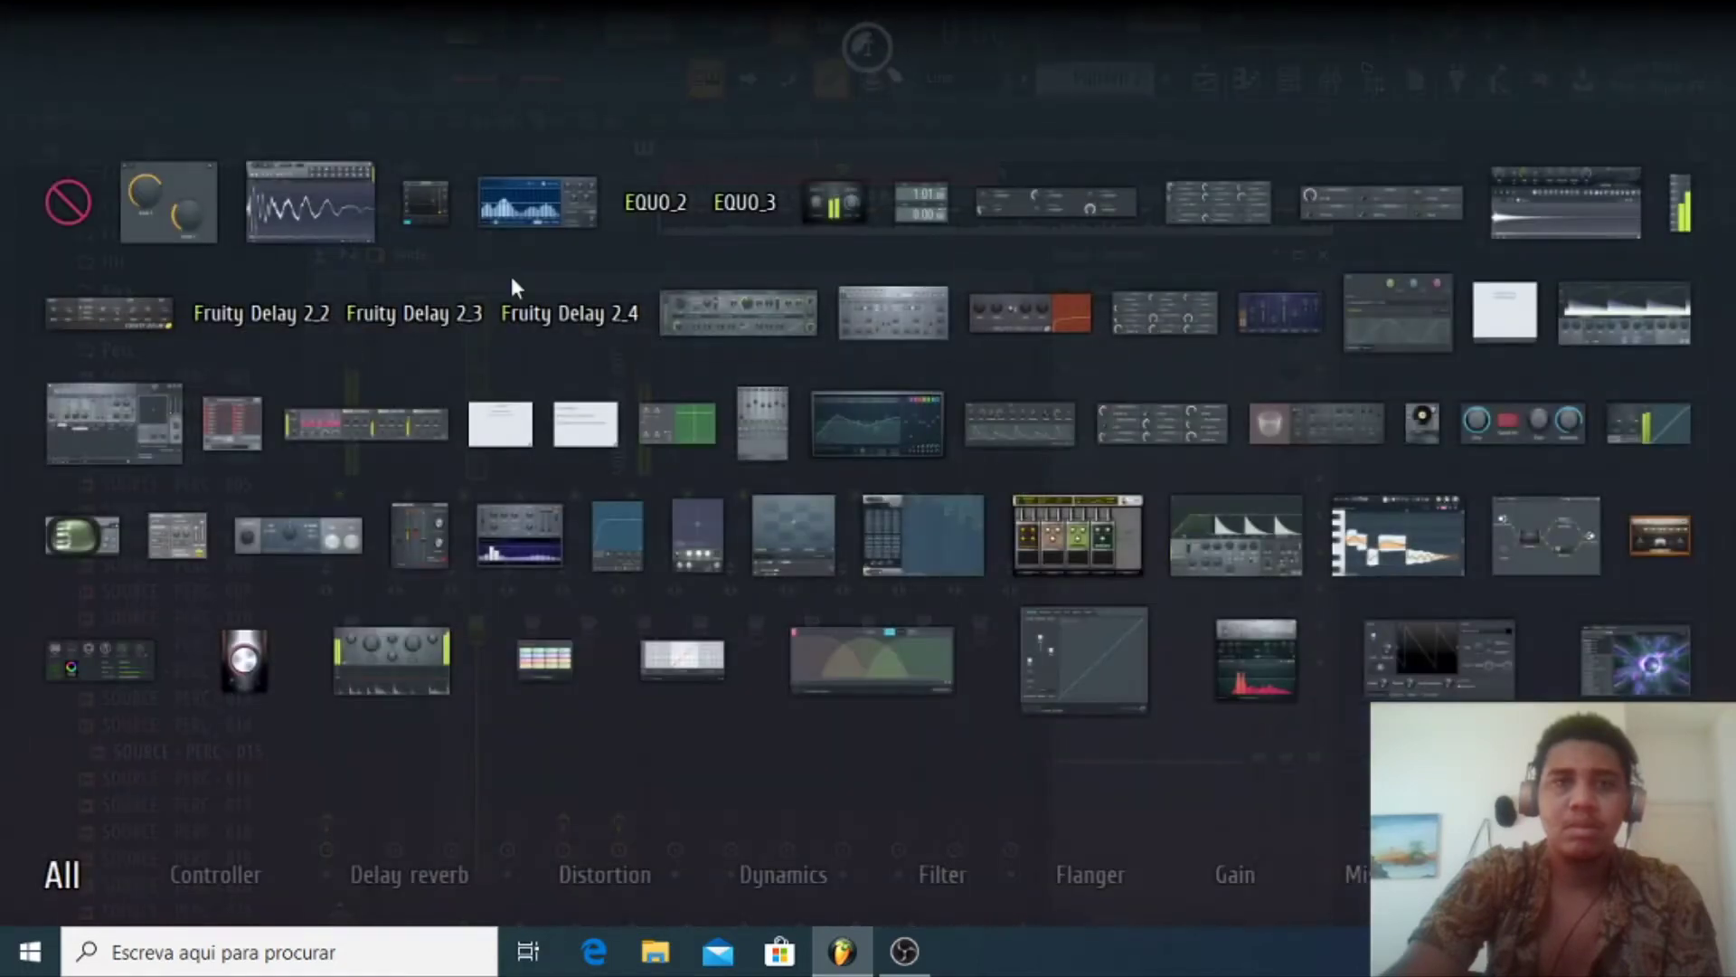
{"action": "left_click_drag", "start_coordinate": [361, 434], "coordinate": [1182, 325]}
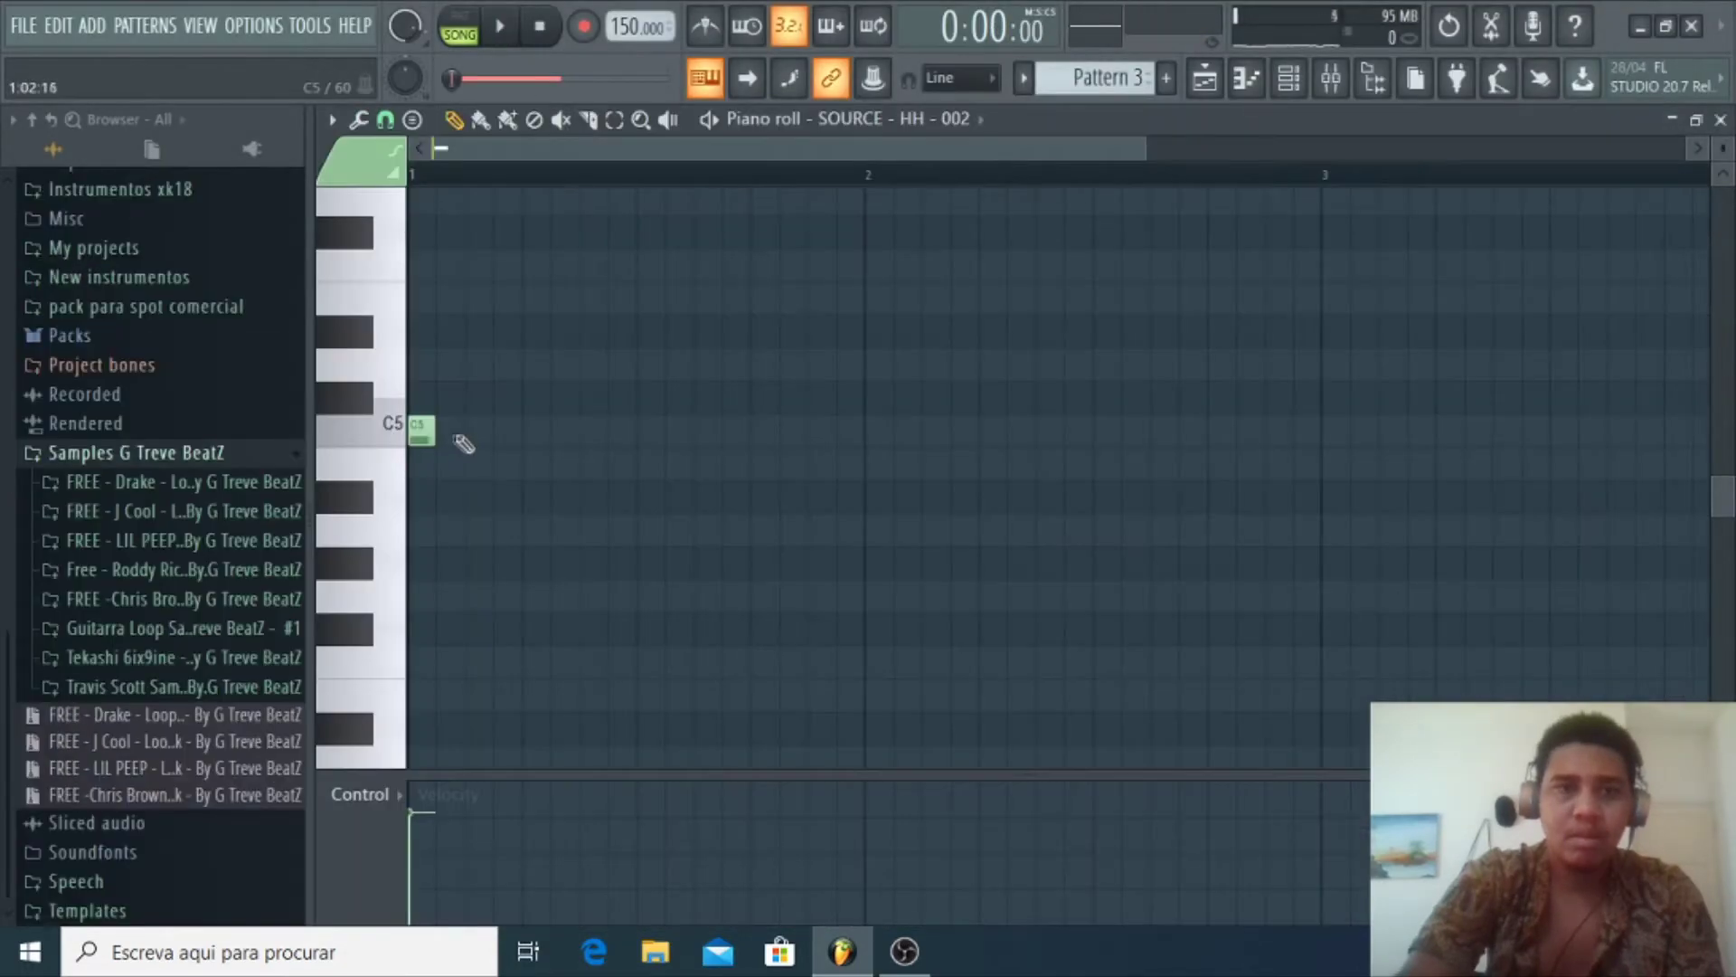
Fill bars 1 and 2 of the SOURCE - HH - 002 part with C5 notes on every second step, plus a G4 note in bar 1
{"action": "left_click", "coordinate": [478, 430]}
{"action": "left_click", "coordinate": [530, 430]}
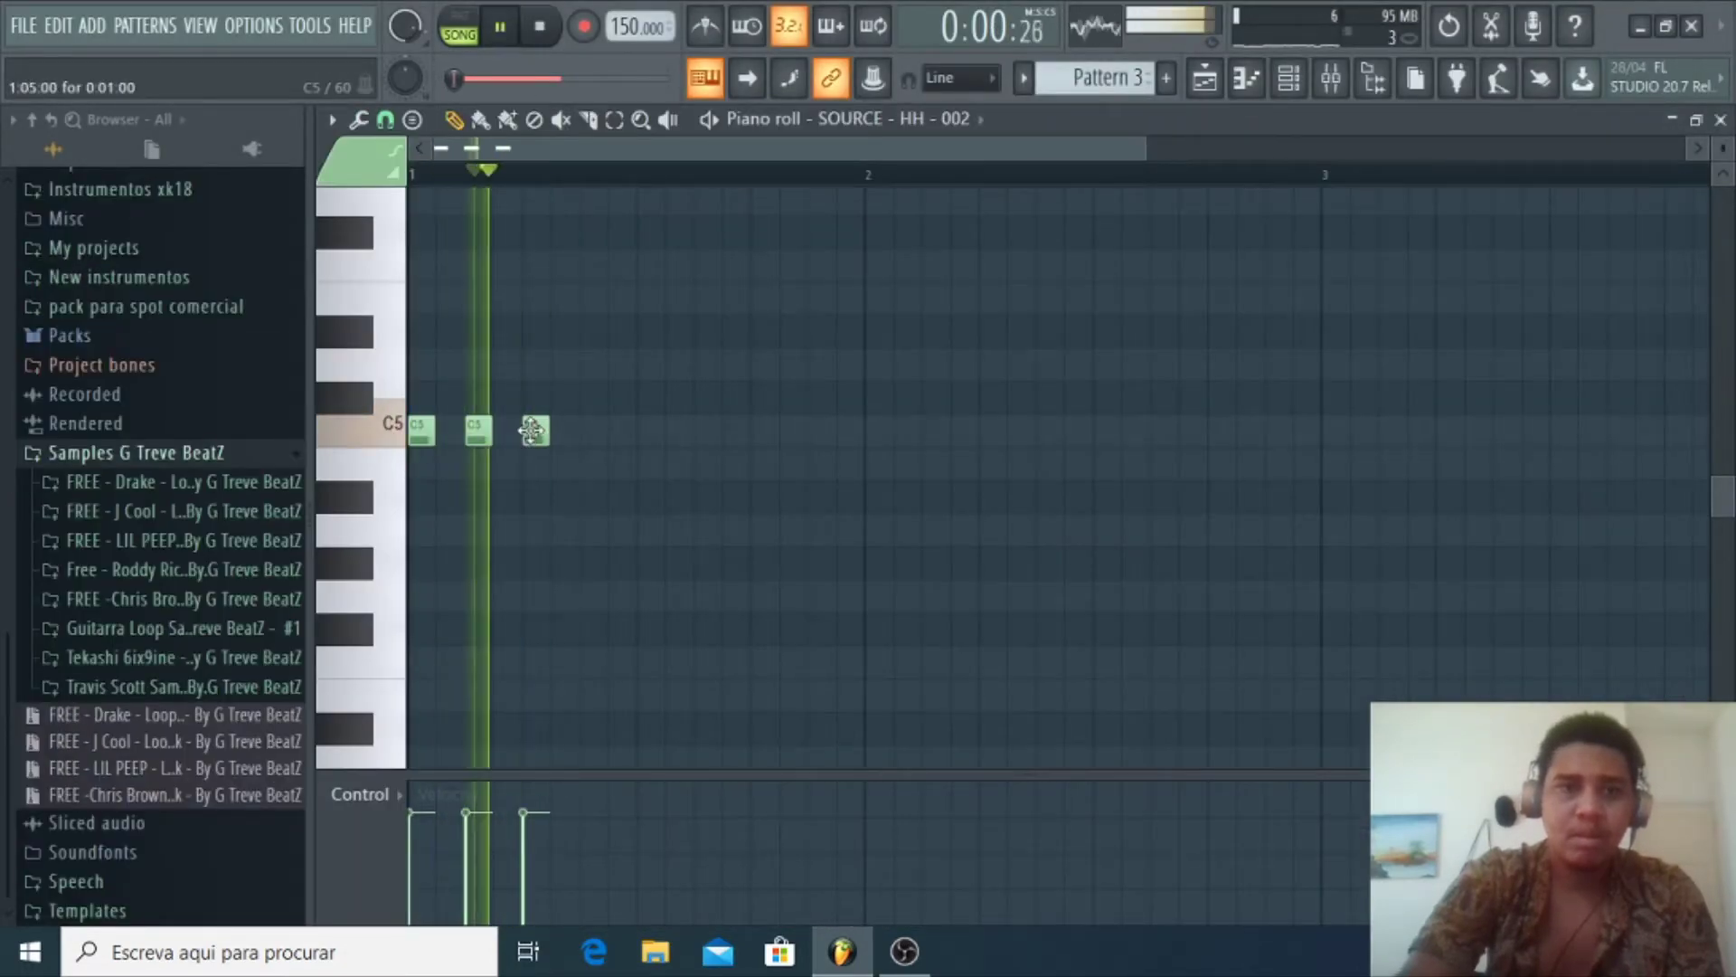
{"action": "key", "text": "space"}
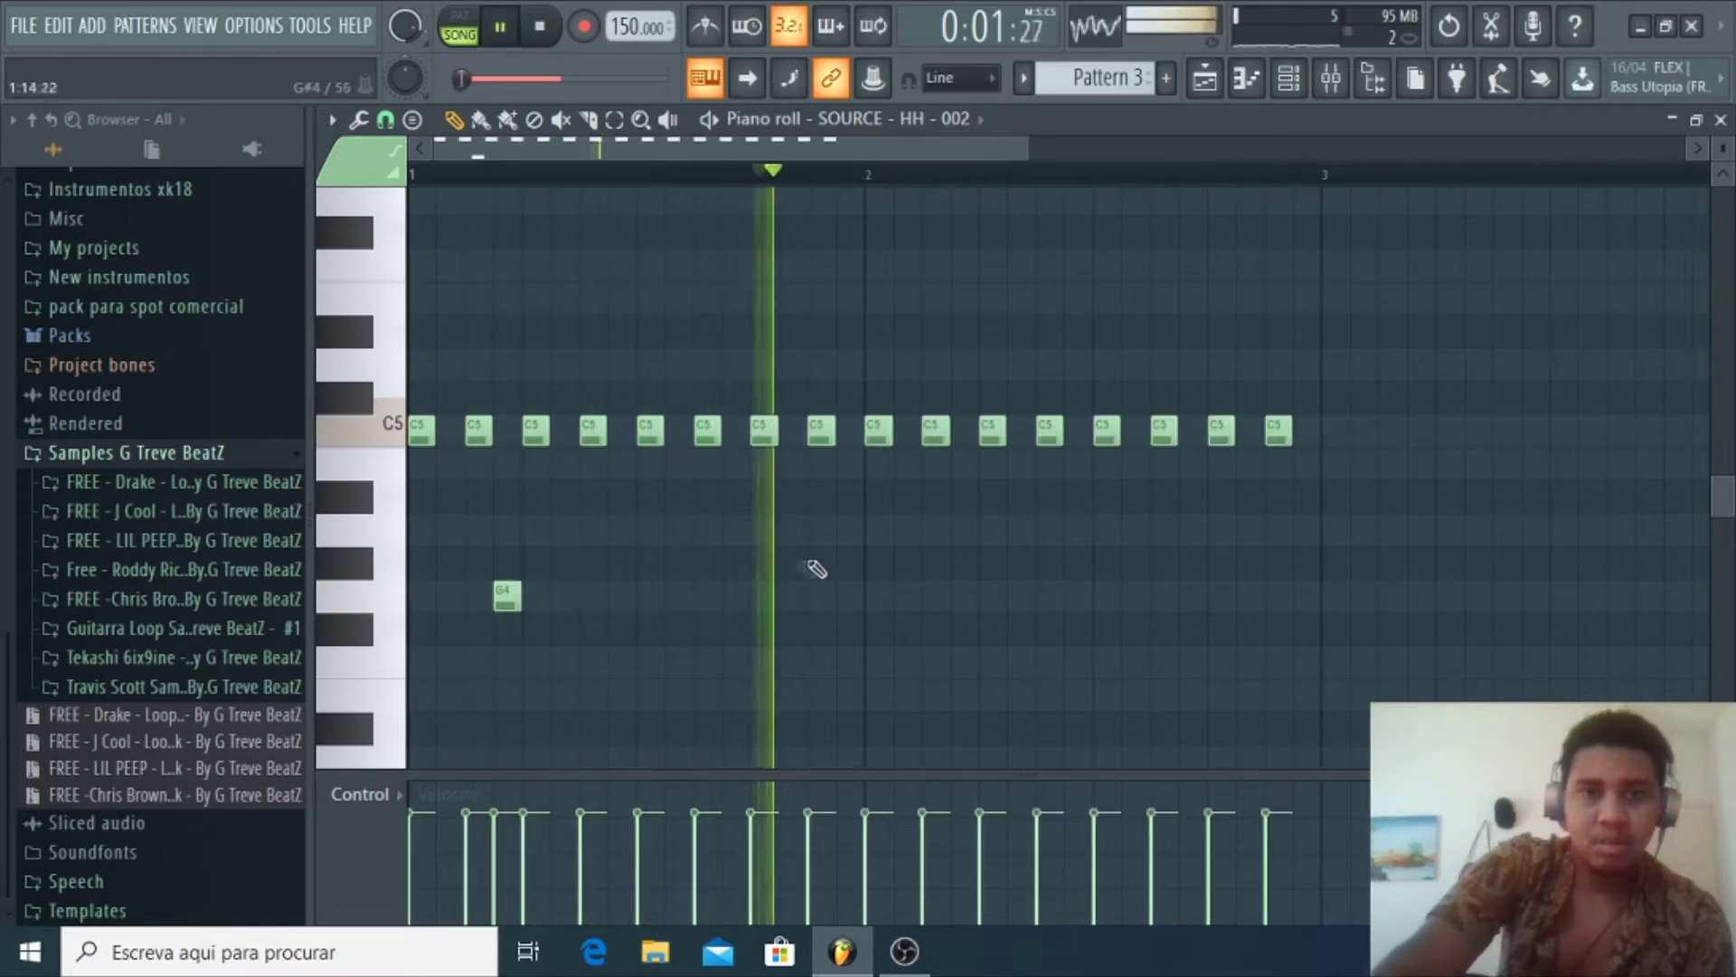
{"action": "key", "text": "space"}
{"action": "key", "text": "space"}
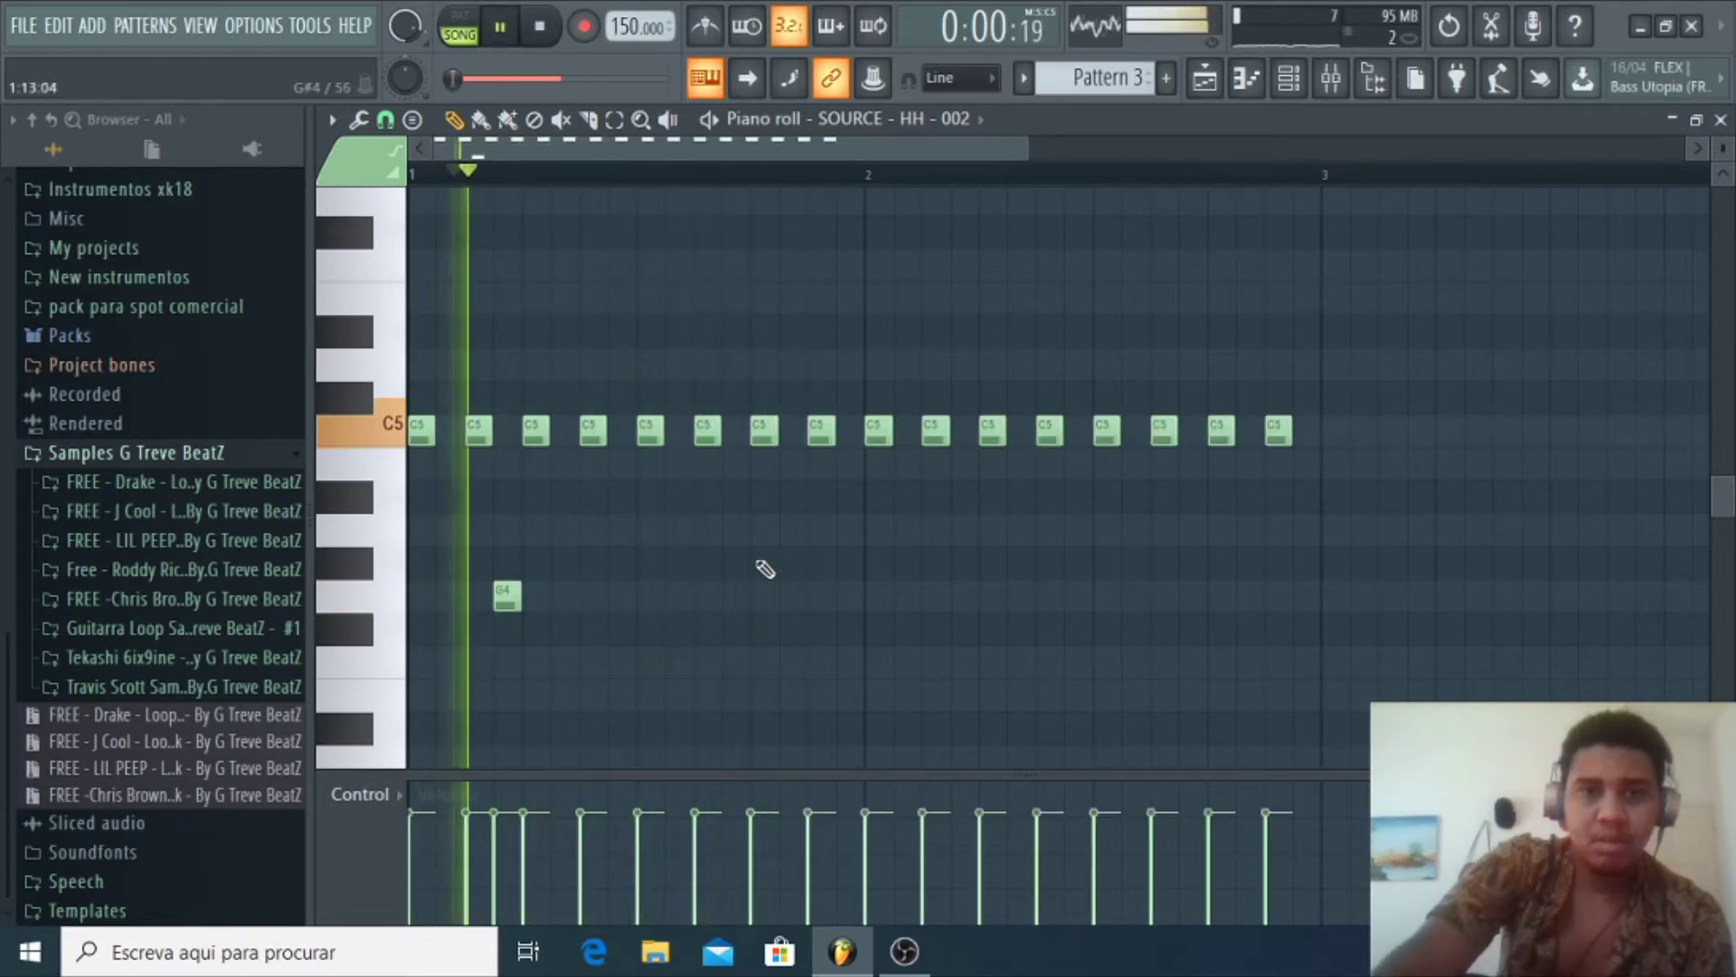
Add a G#4 hi-hat note in the last third of bar 1 and play the pattern back
{"action": "left_click", "coordinate": [700, 566]}
{"action": "key", "text": "space"}
{"action": "left_click_drag", "start_coordinate": [714, 567], "coordinate": [730, 569]}
{"action": "key", "text": "space"}
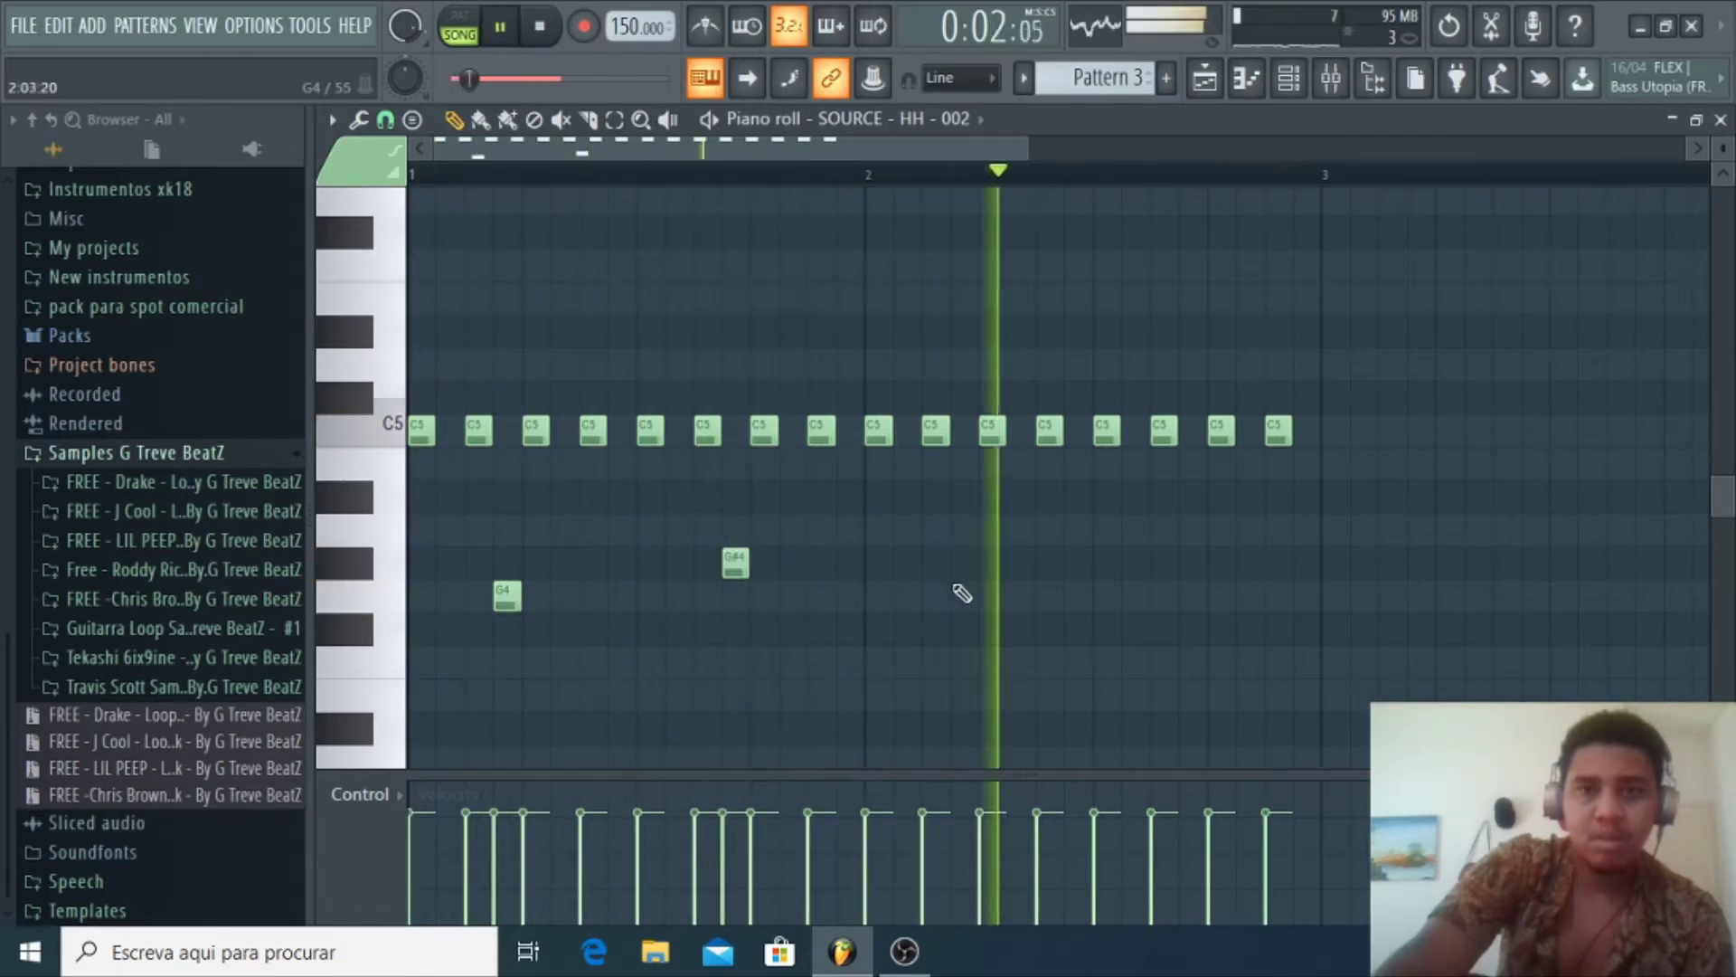
{"action": "key", "text": "space"}
{"action": "key", "text": "space"}
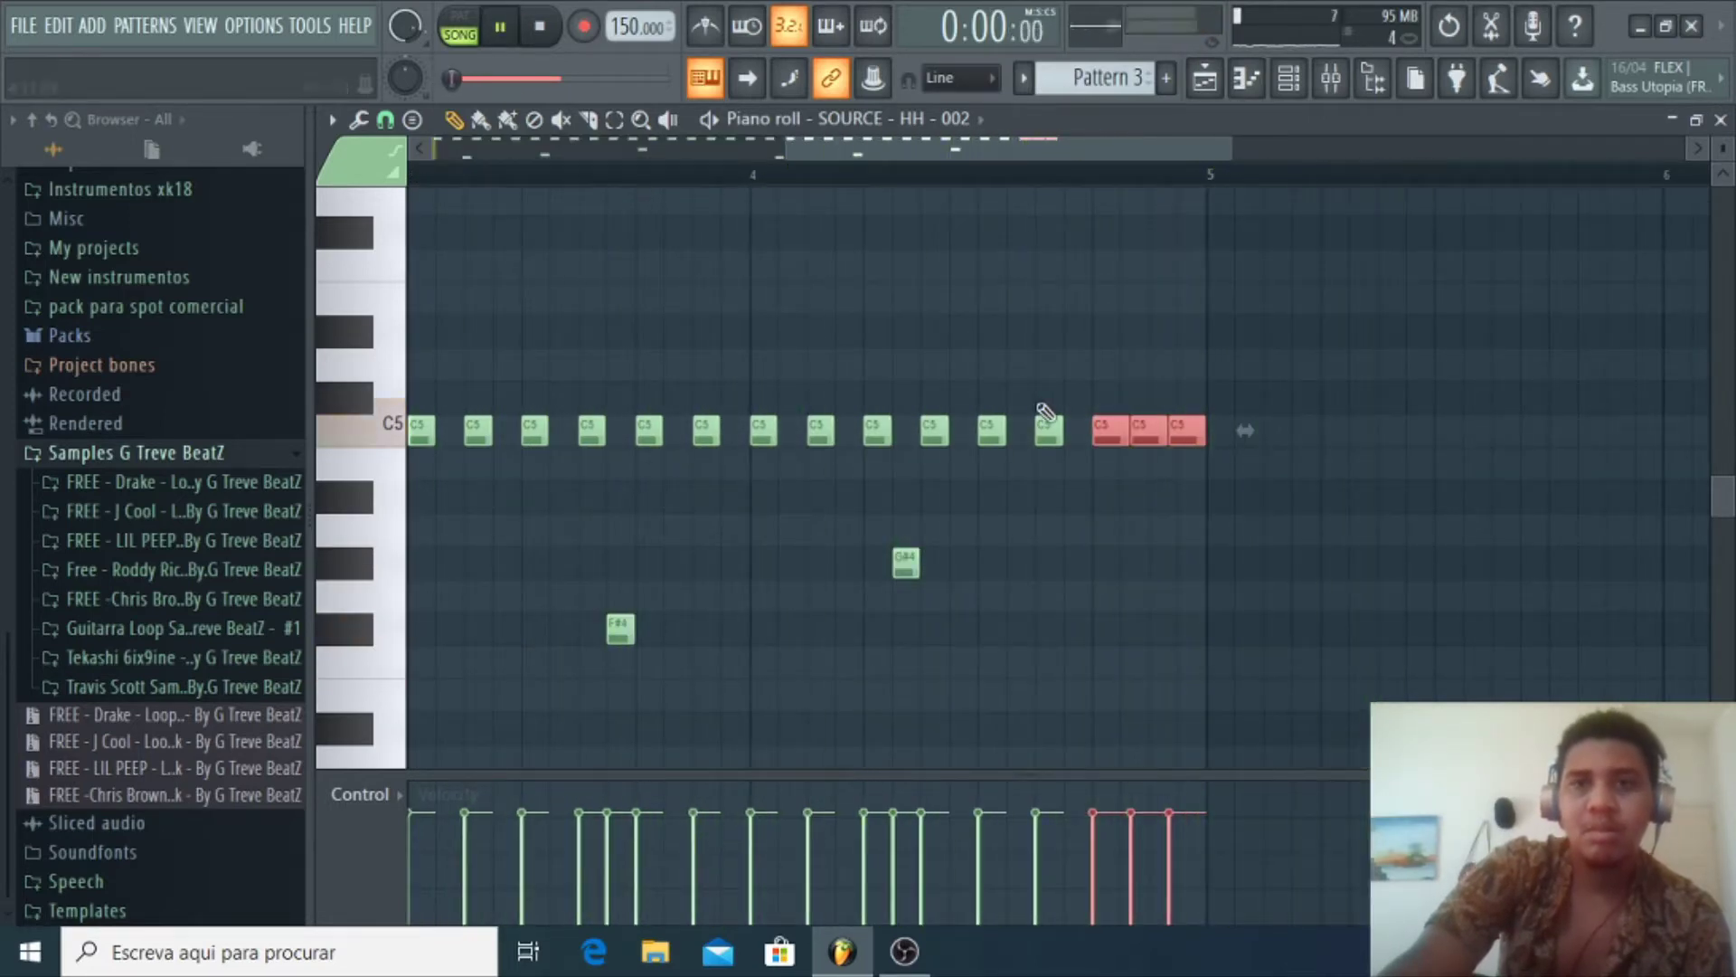
Place a second Pattern 3 clip at bar 5 on Track 4 and select the SOURCE - OH - 001 channel in Pattern 4
{"action": "left_click", "coordinate": [1209, 88]}
{"action": "left_click", "coordinate": [980, 427]}
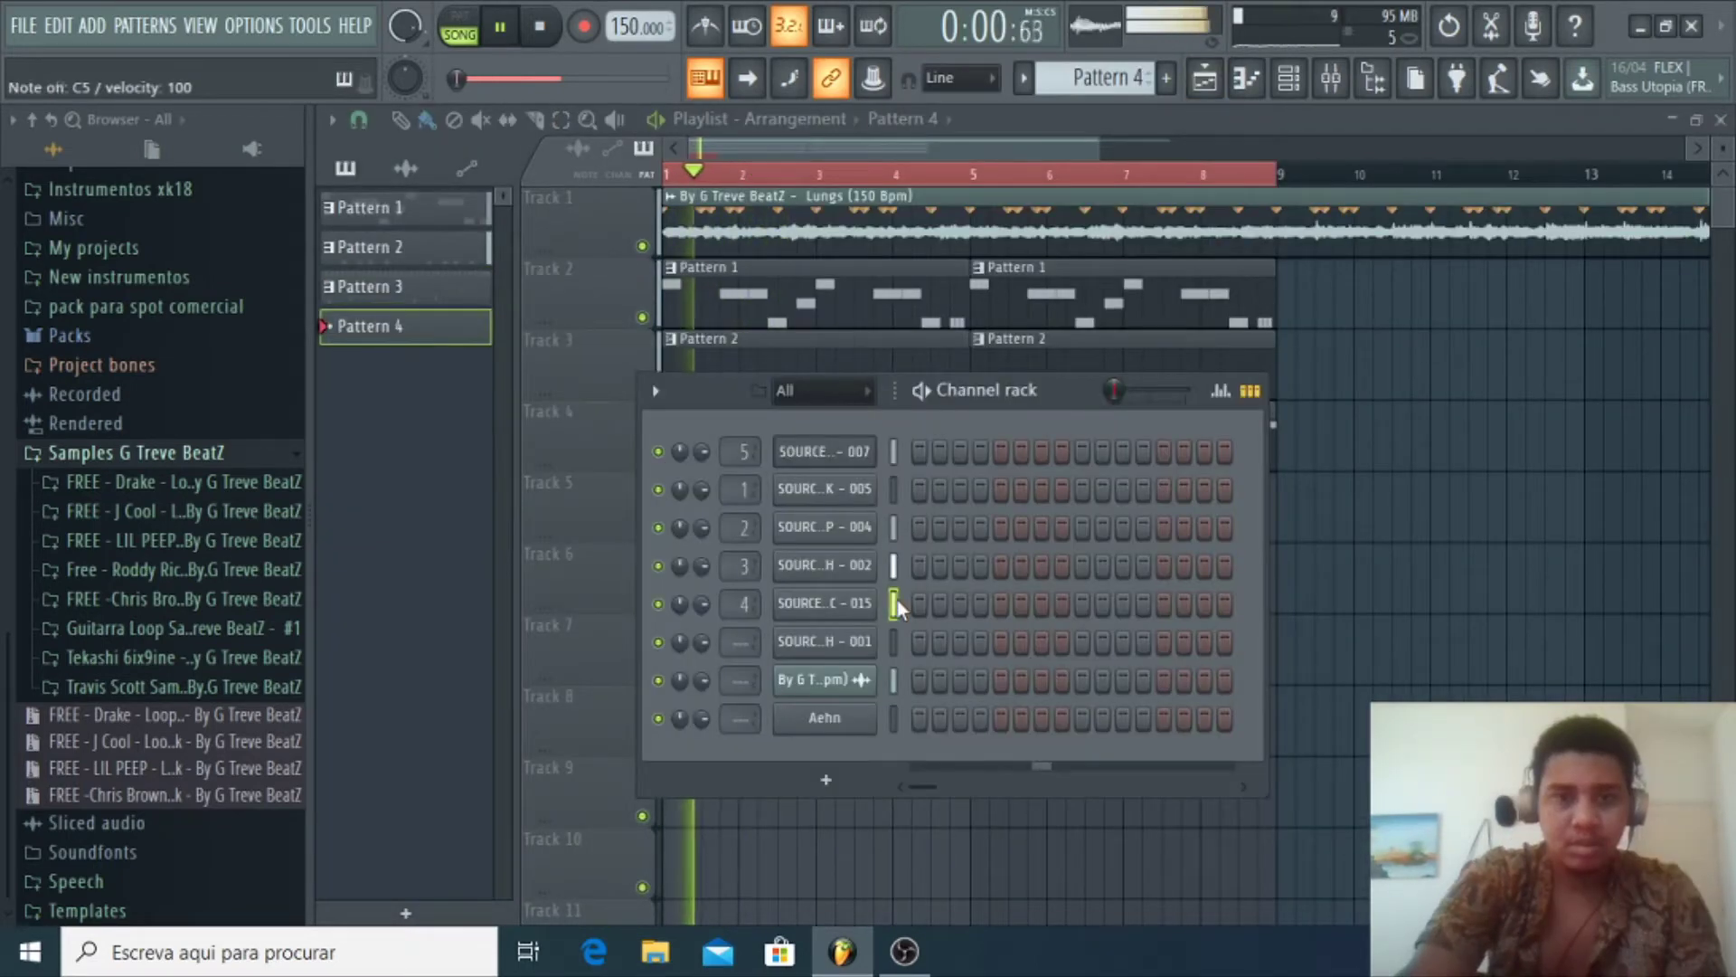
{"action": "left_click", "coordinate": [891, 644]}
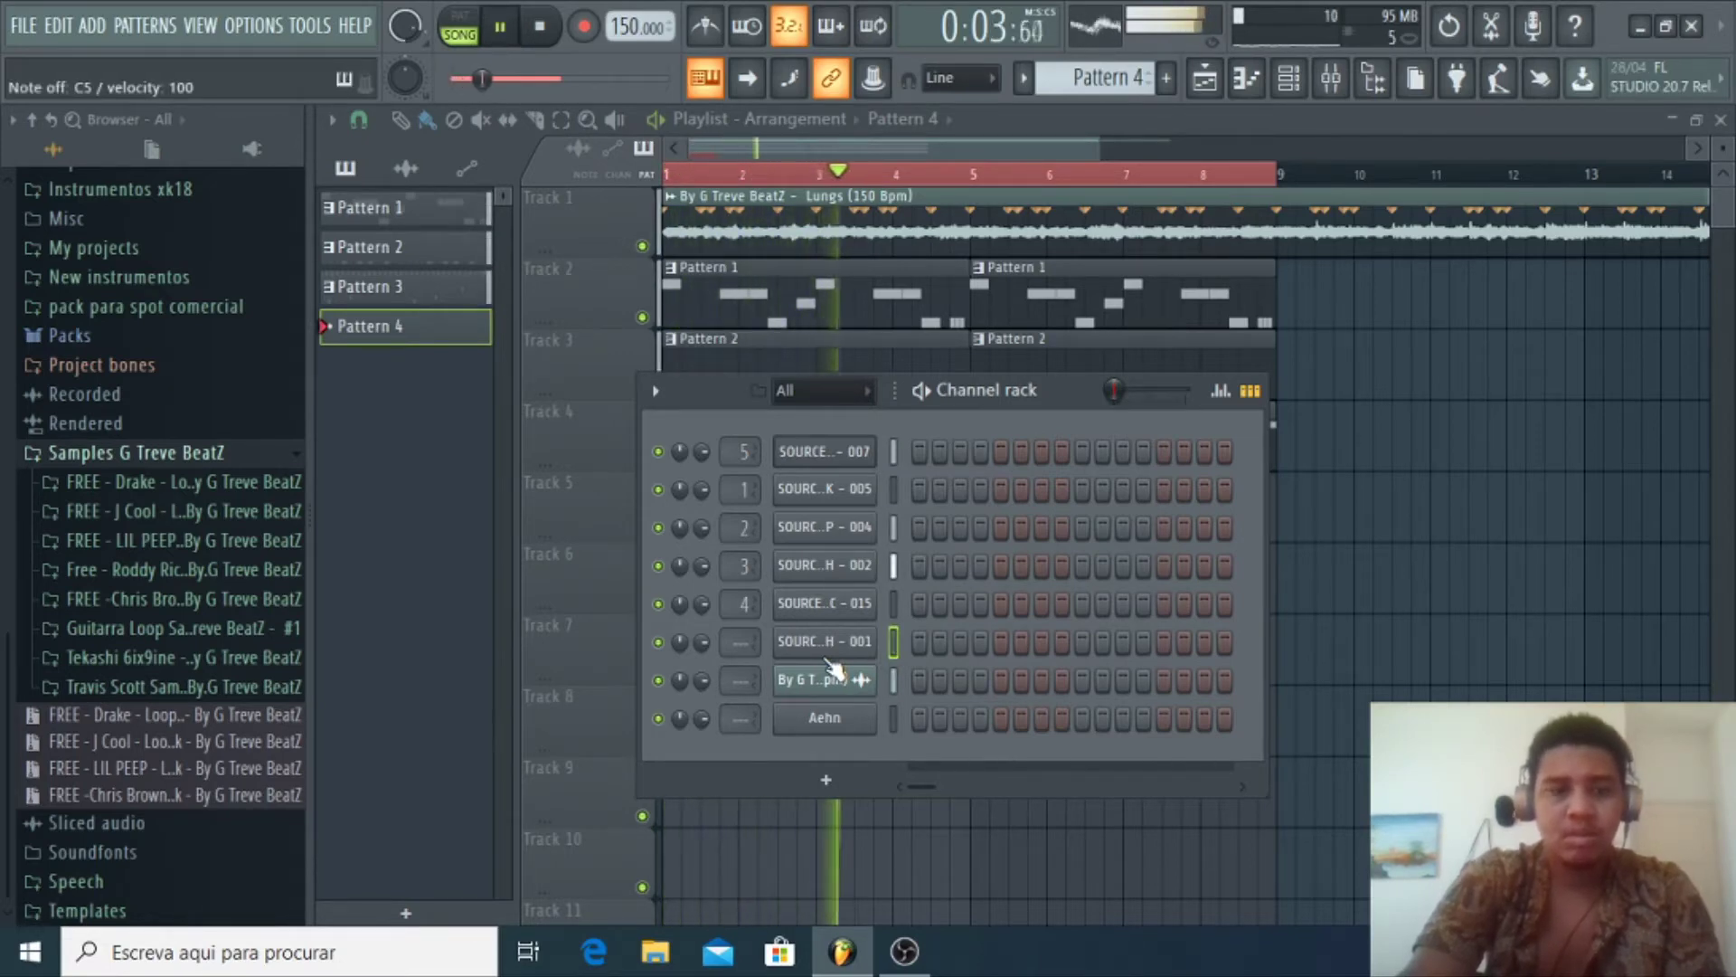
Record live C5 open-hat hits into Pattern 4 over the song, choosing to record everything
{"action": "key", "text": "r"}
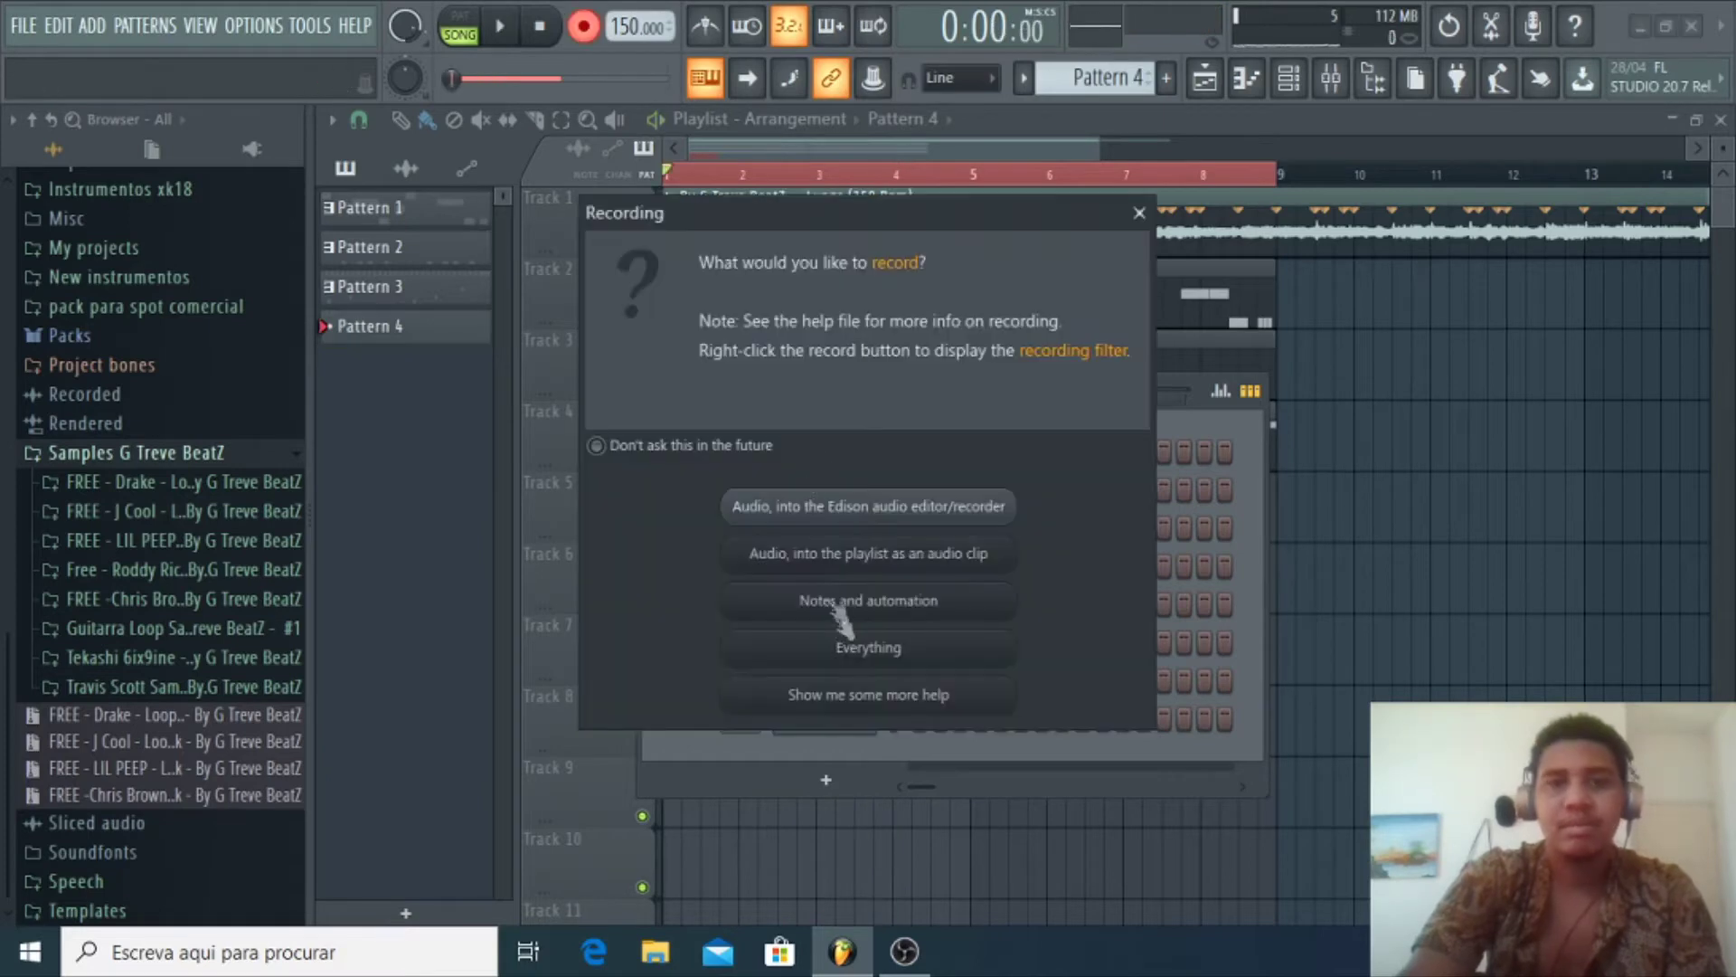
{"action": "left_click", "coordinate": [868, 643]}
{"action": "left_click", "coordinate": [904, 149]}
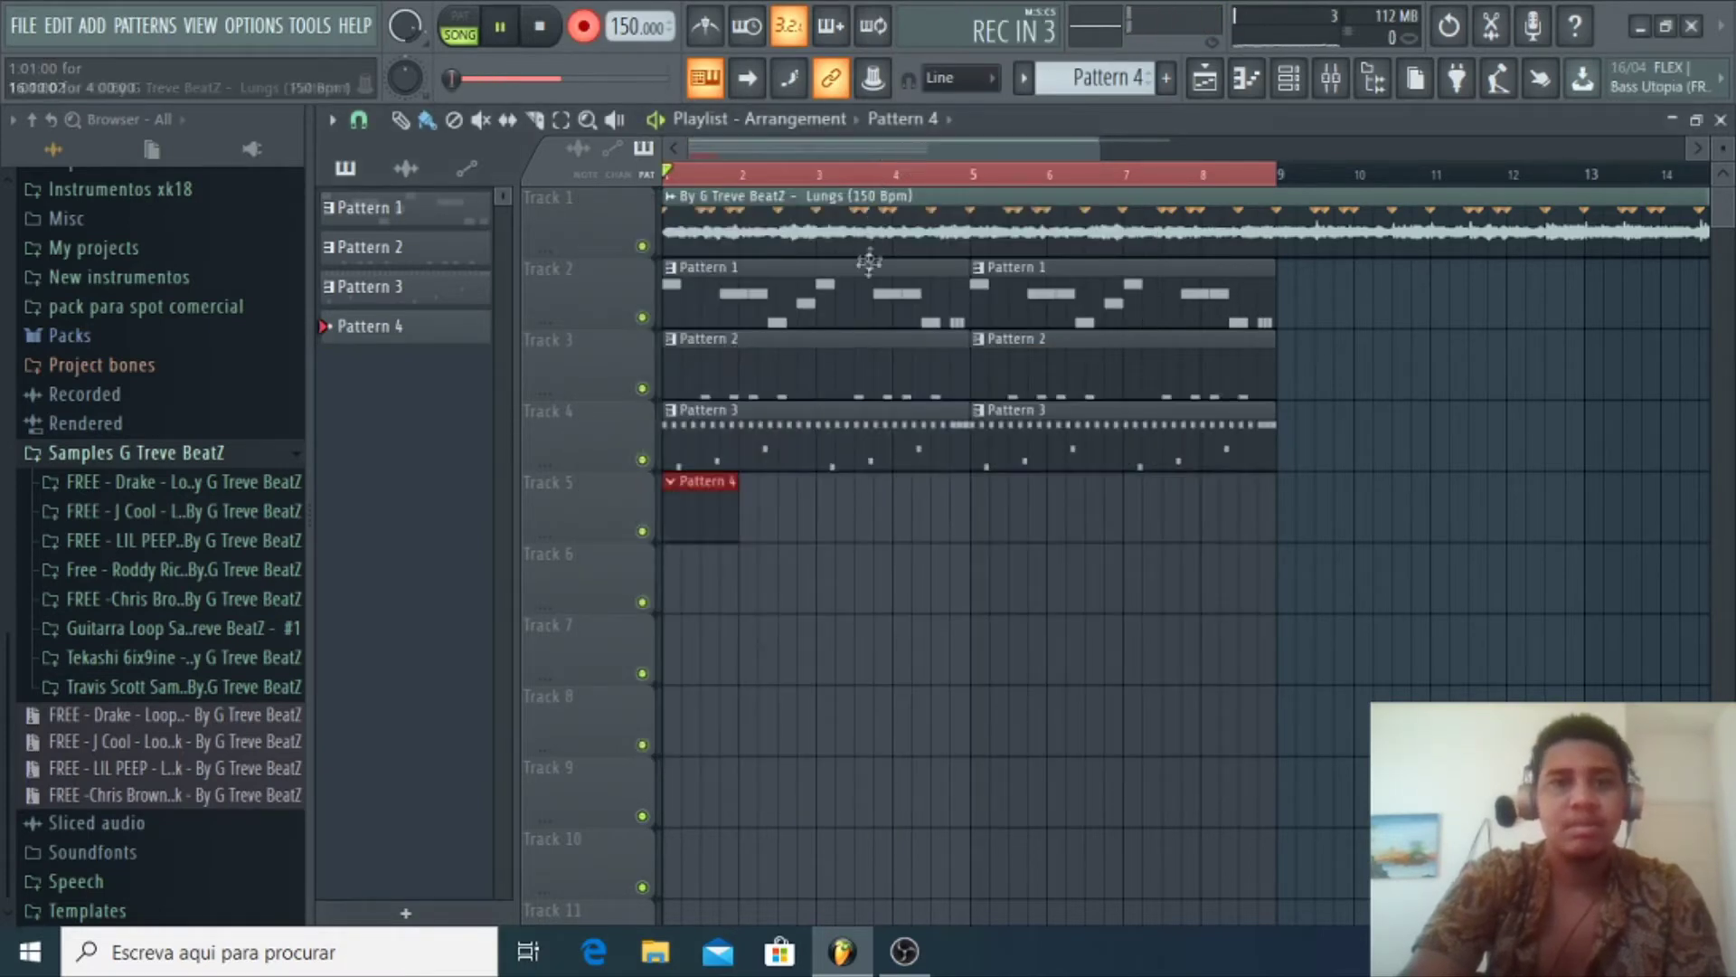
{"action": "key", "text": "q"}
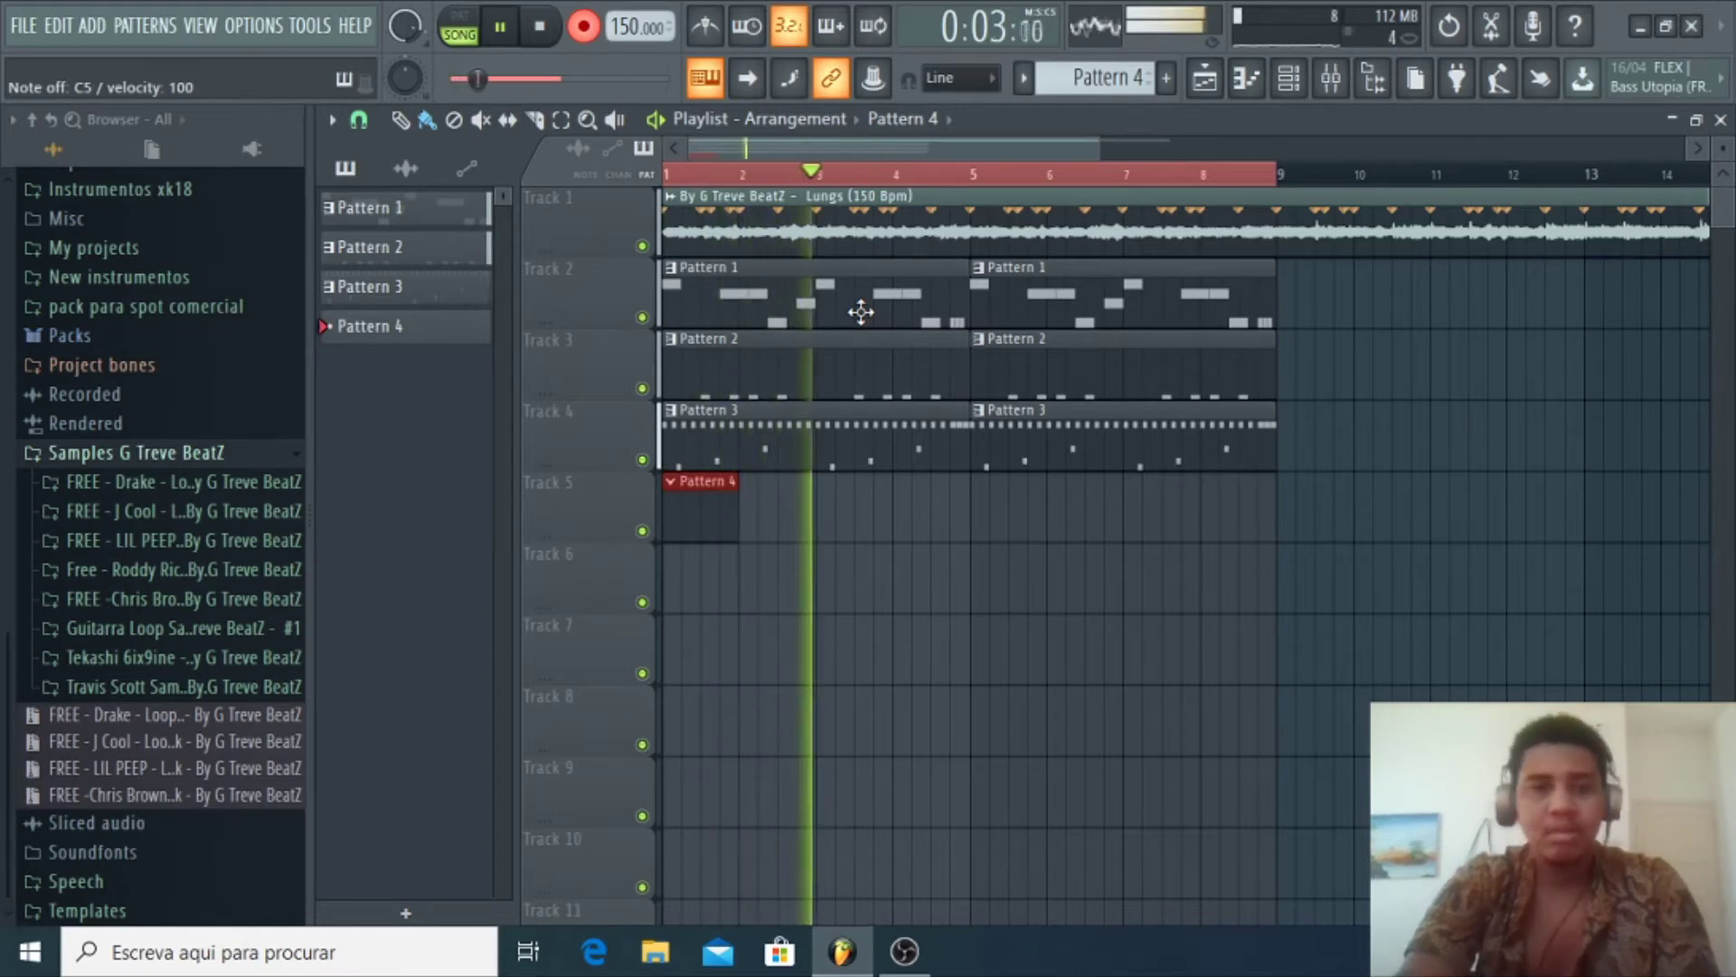
{"action": "key", "text": "q"}
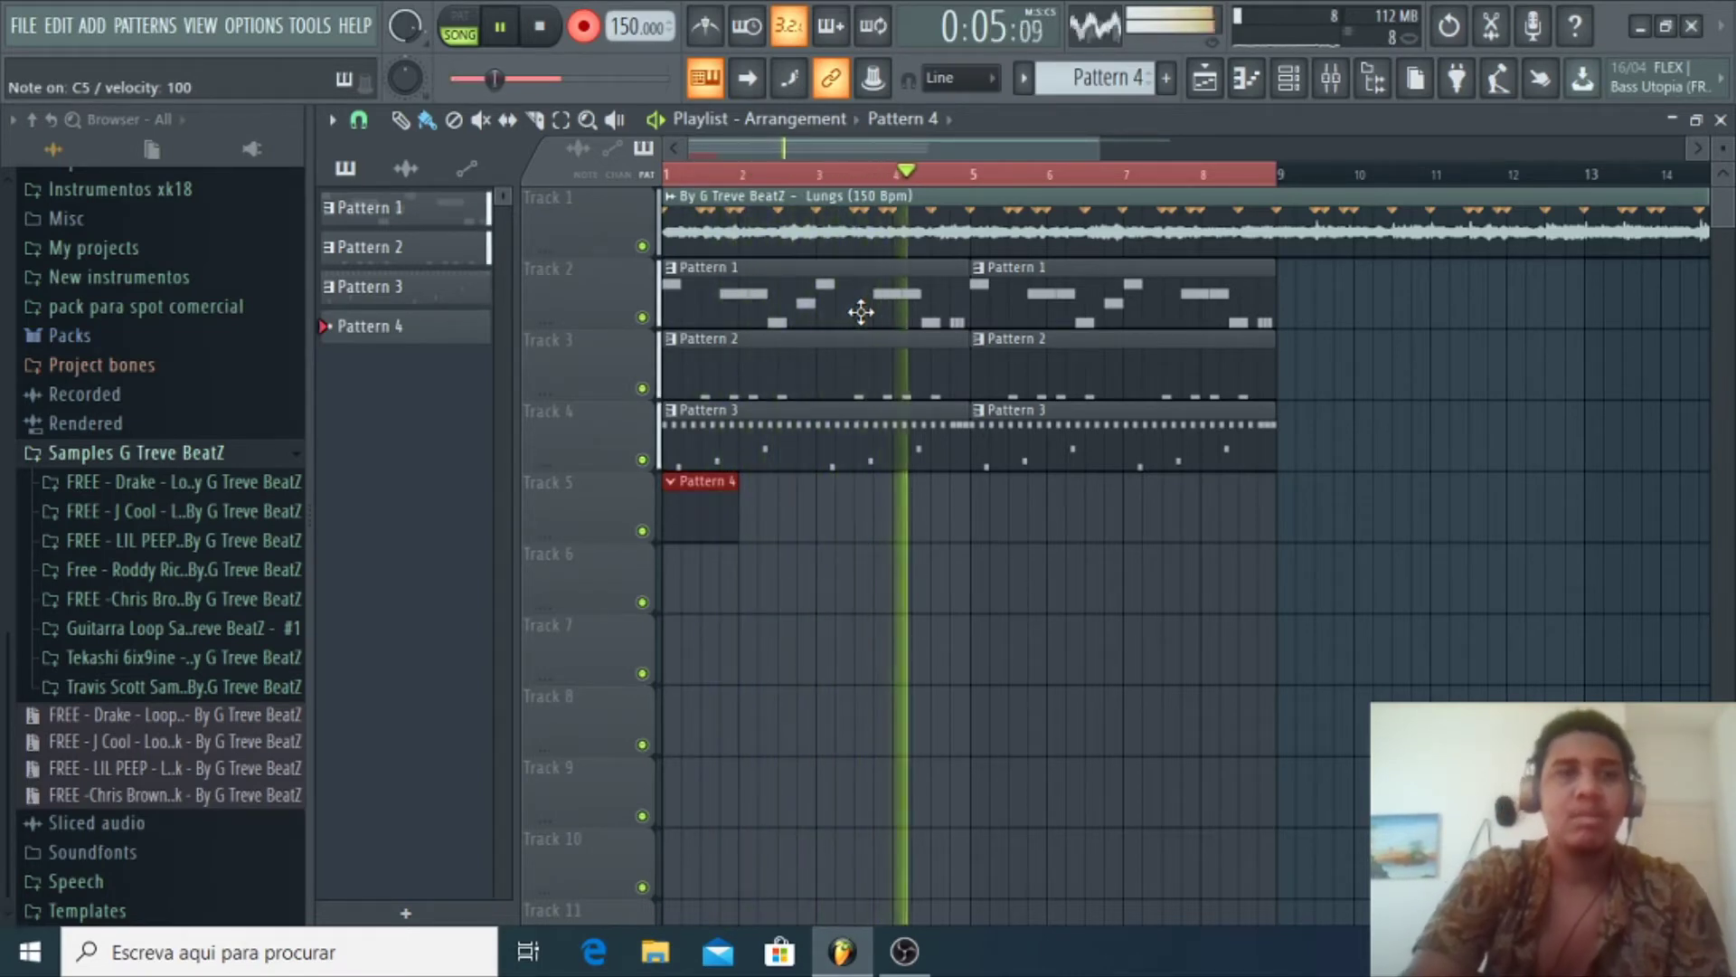
{"action": "key", "text": "space"}
Review the recorded open-hat notes and delete the long C5 note in bar 4
{"action": "key", "text": "F7"}
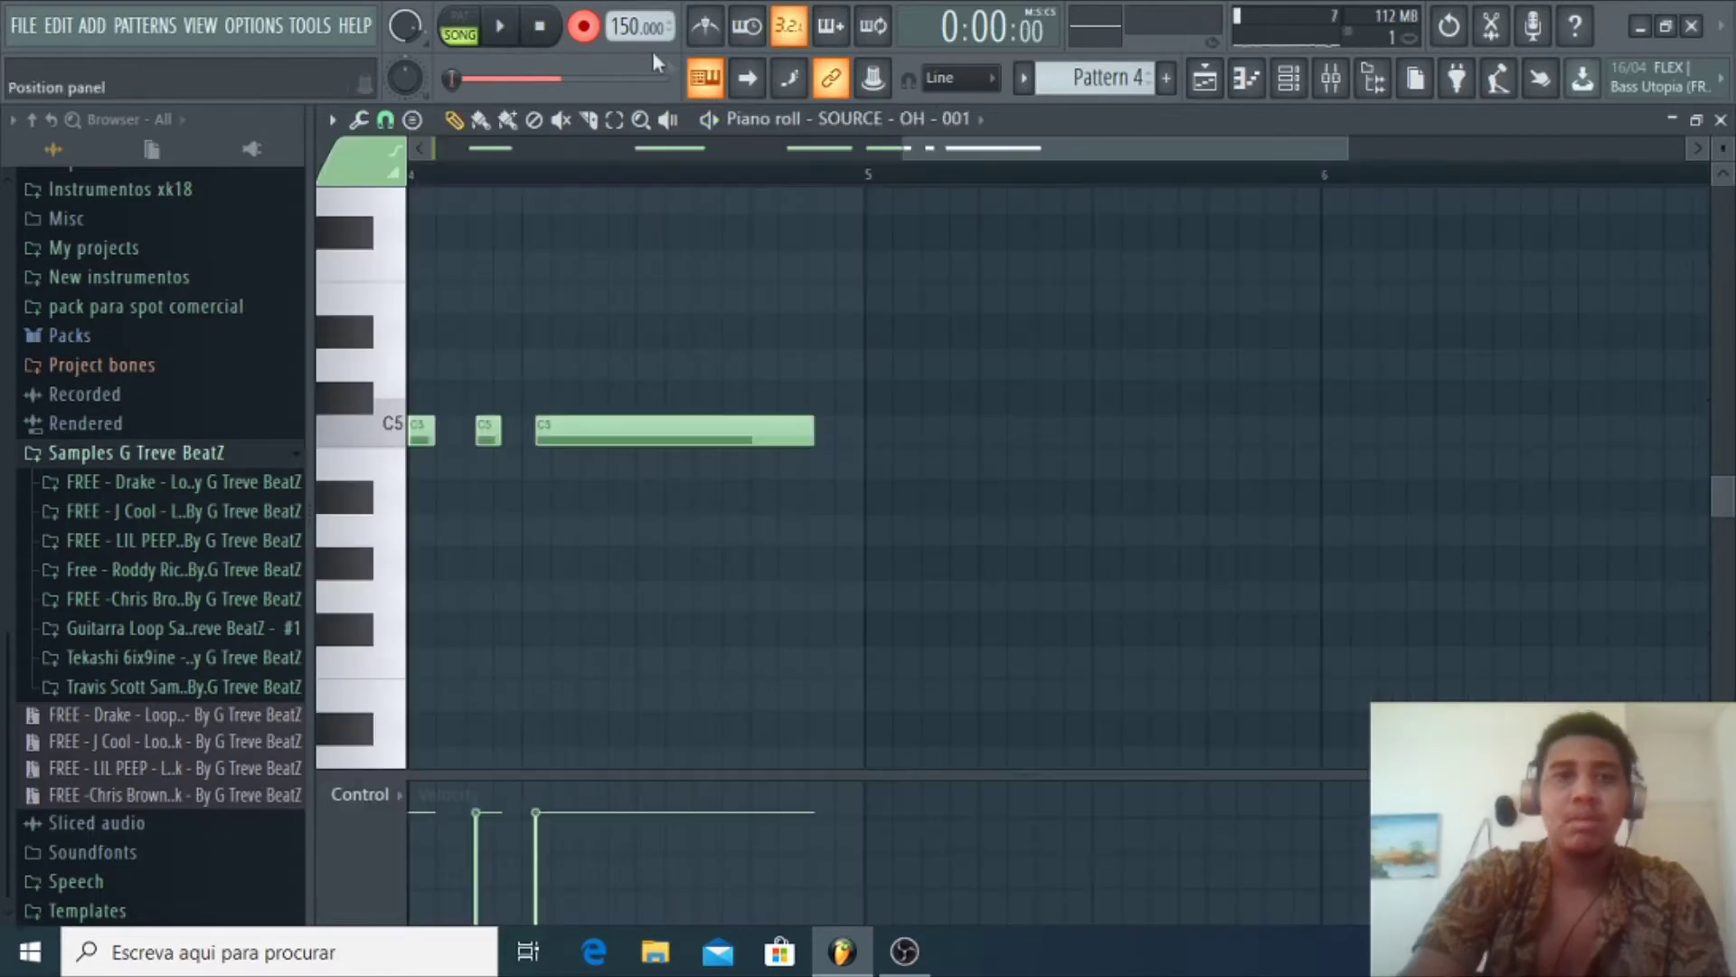
{"action": "left_click_drag", "start_coordinate": [1025, 134], "coordinate": [536, 144]}
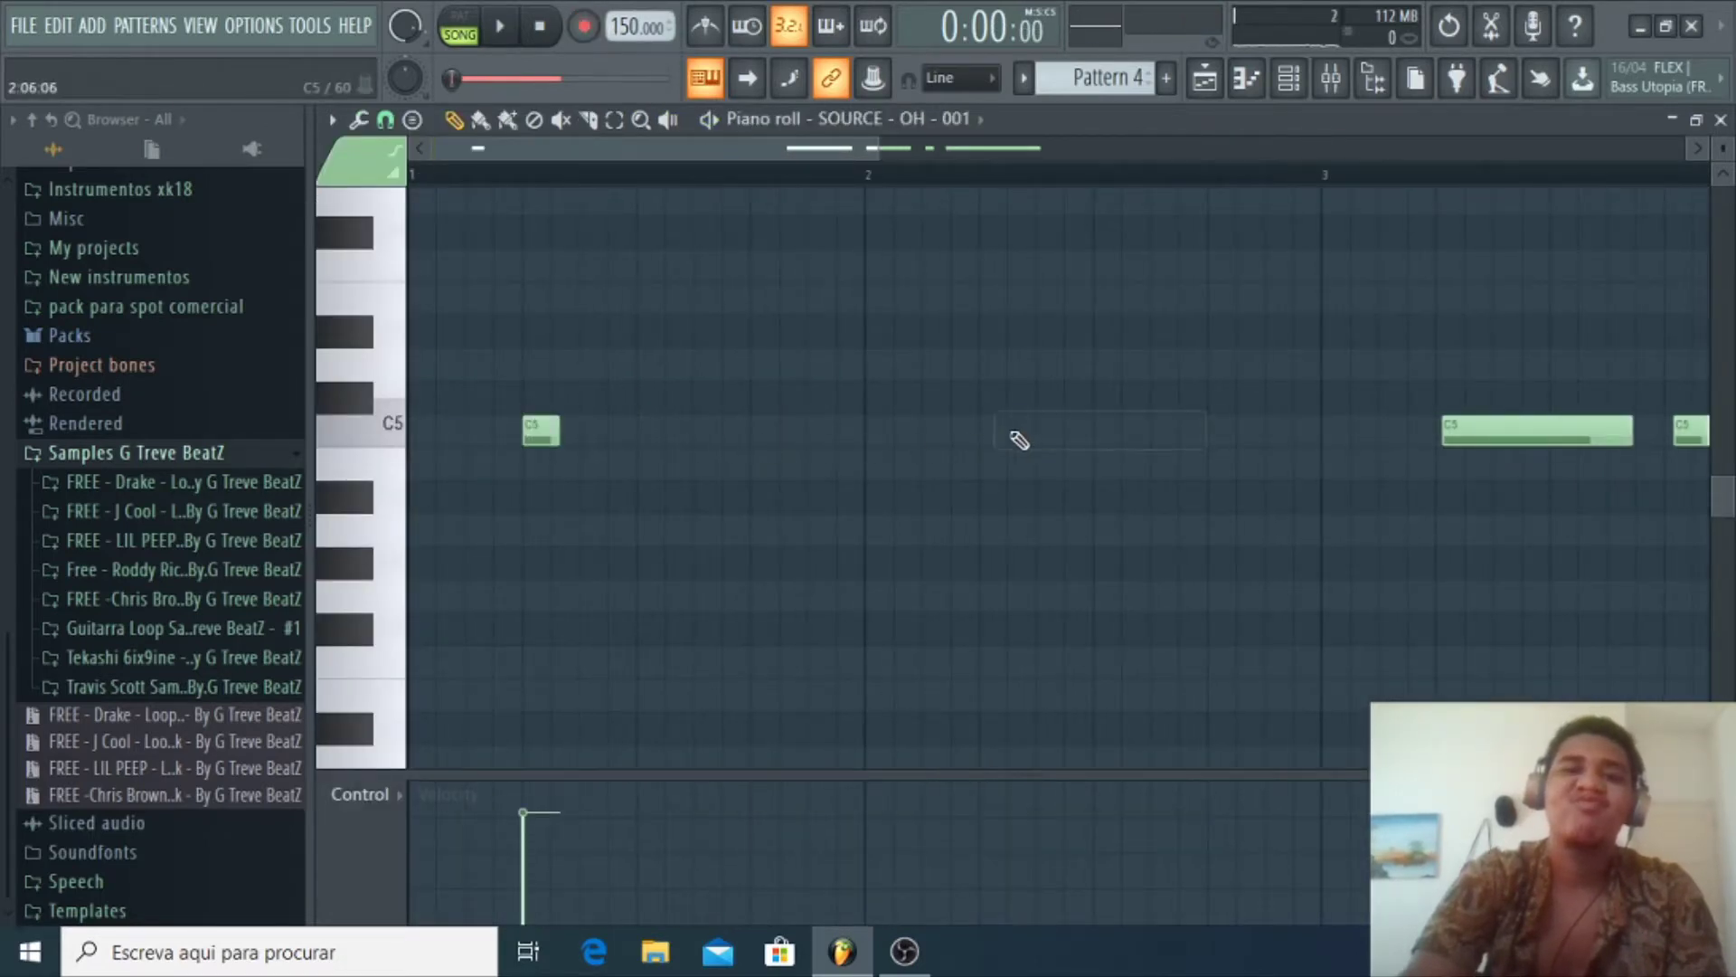
{"action": "left_click_drag", "start_coordinate": [843, 141], "coordinate": [1098, 152]}
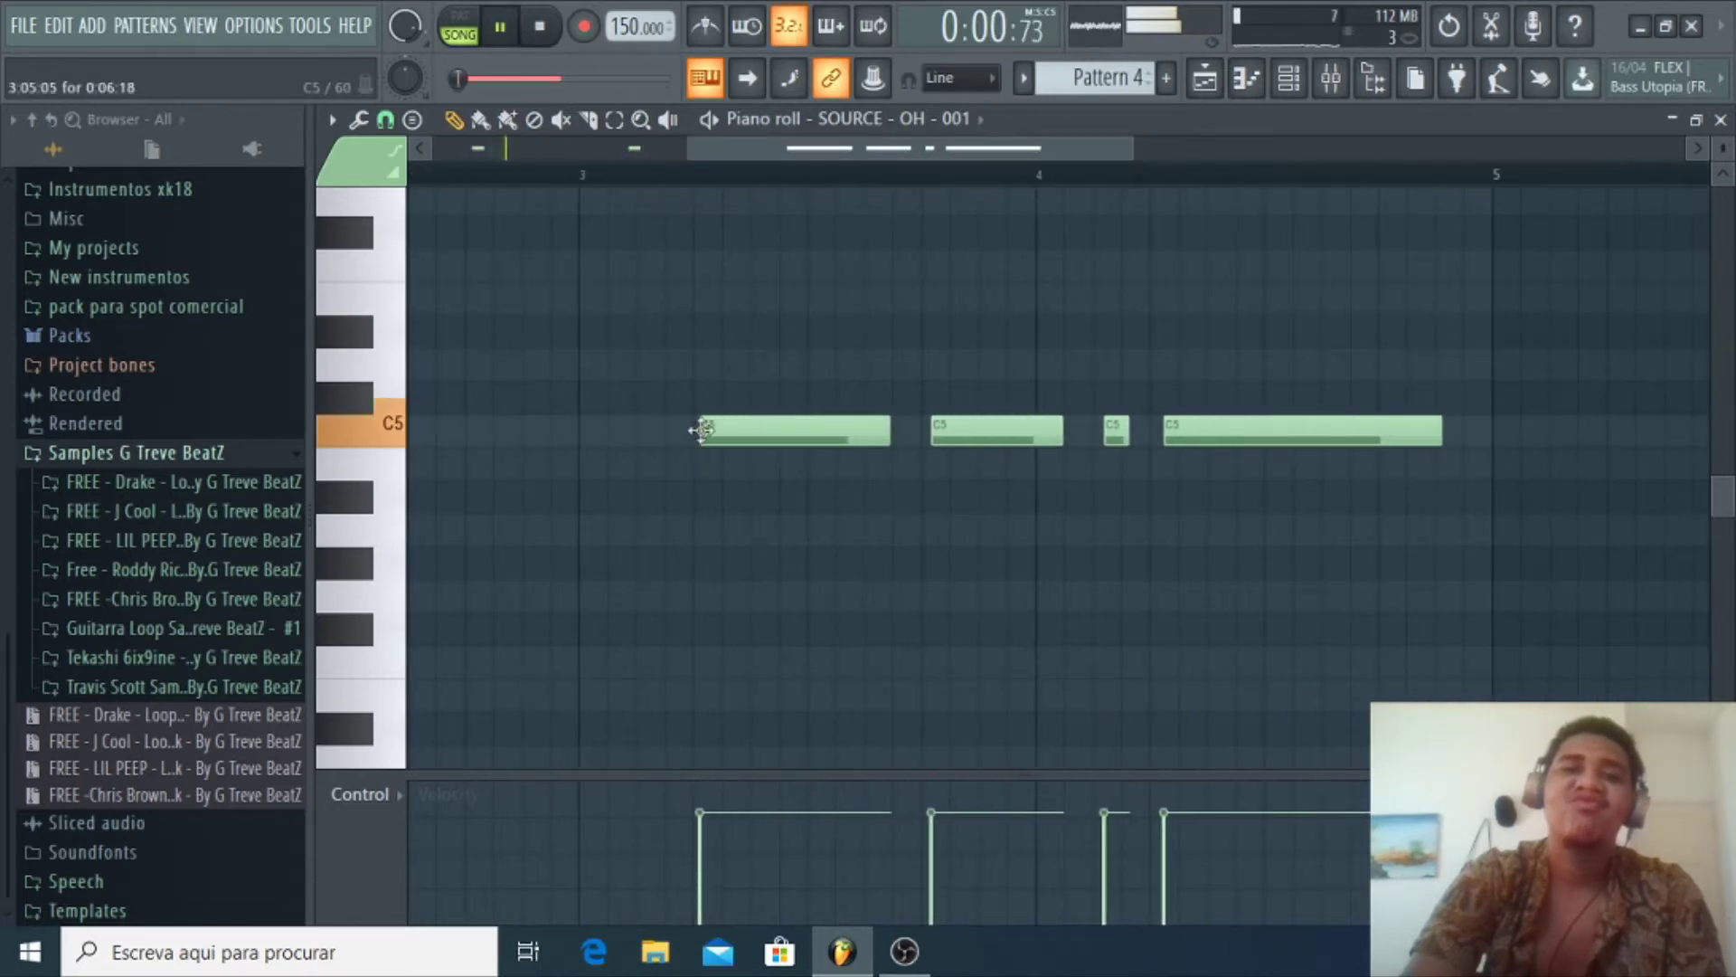
{"action": "right_click", "coordinate": [1175, 435]}
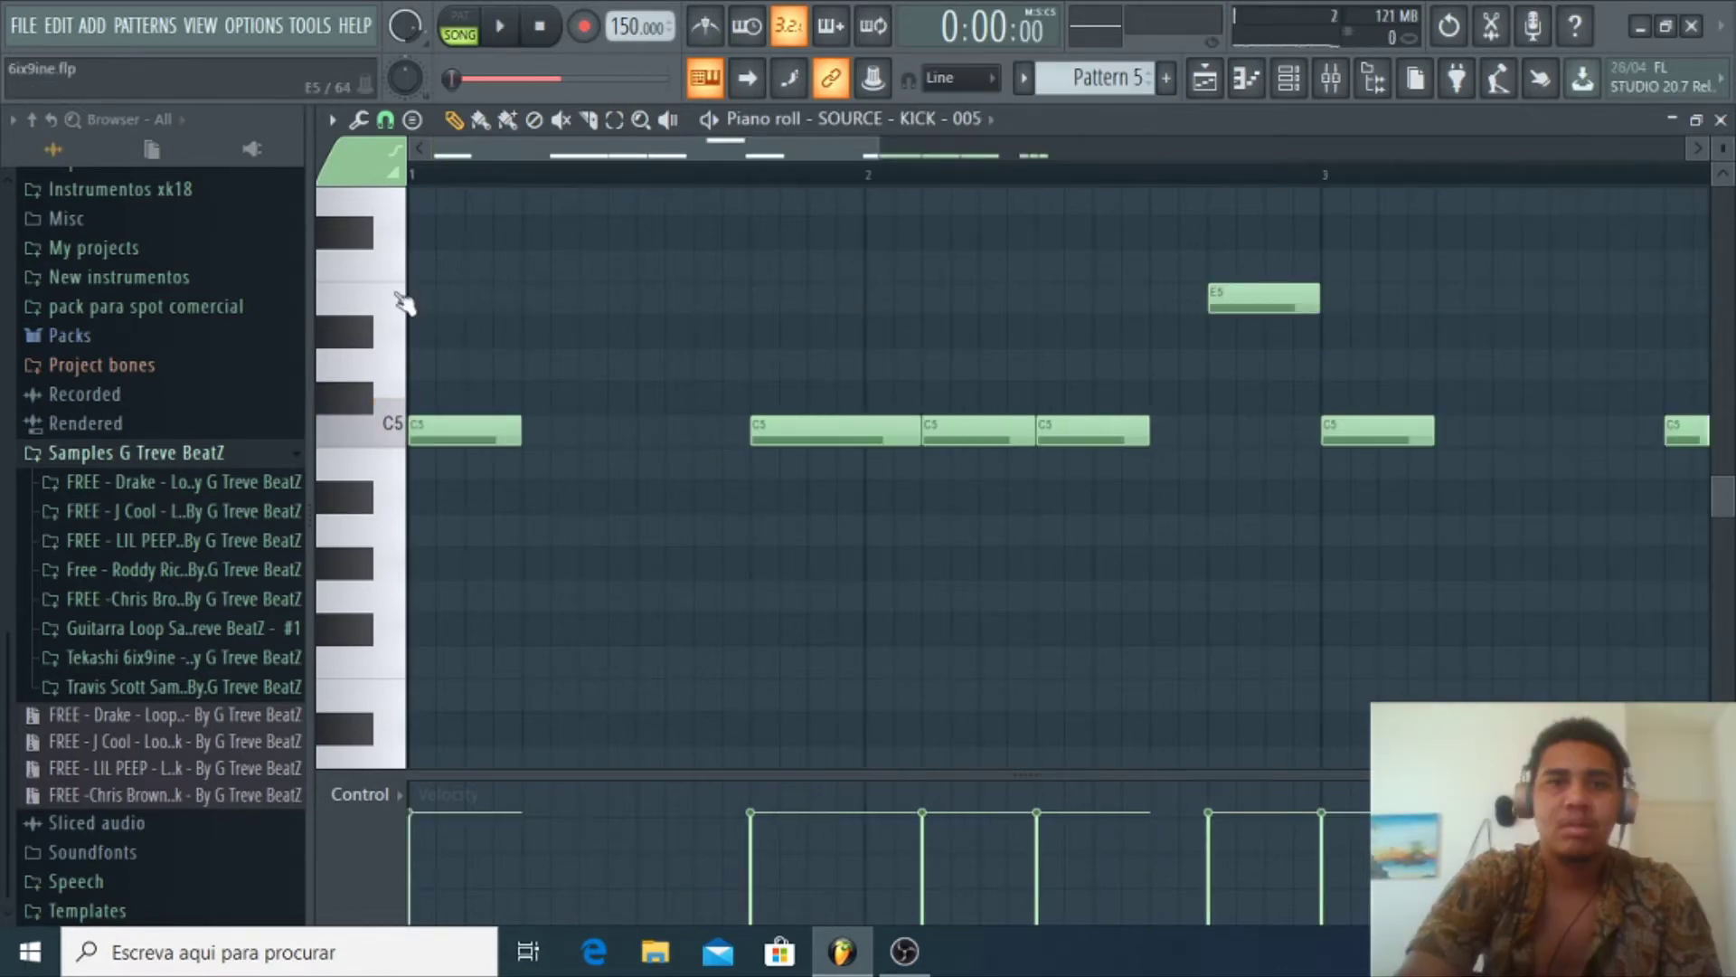
Move the E5 kick note at the end of bar 2 down to C5 and play back the song
{"action": "left_click_drag", "start_coordinate": [1246, 308], "coordinate": [1246, 423]}
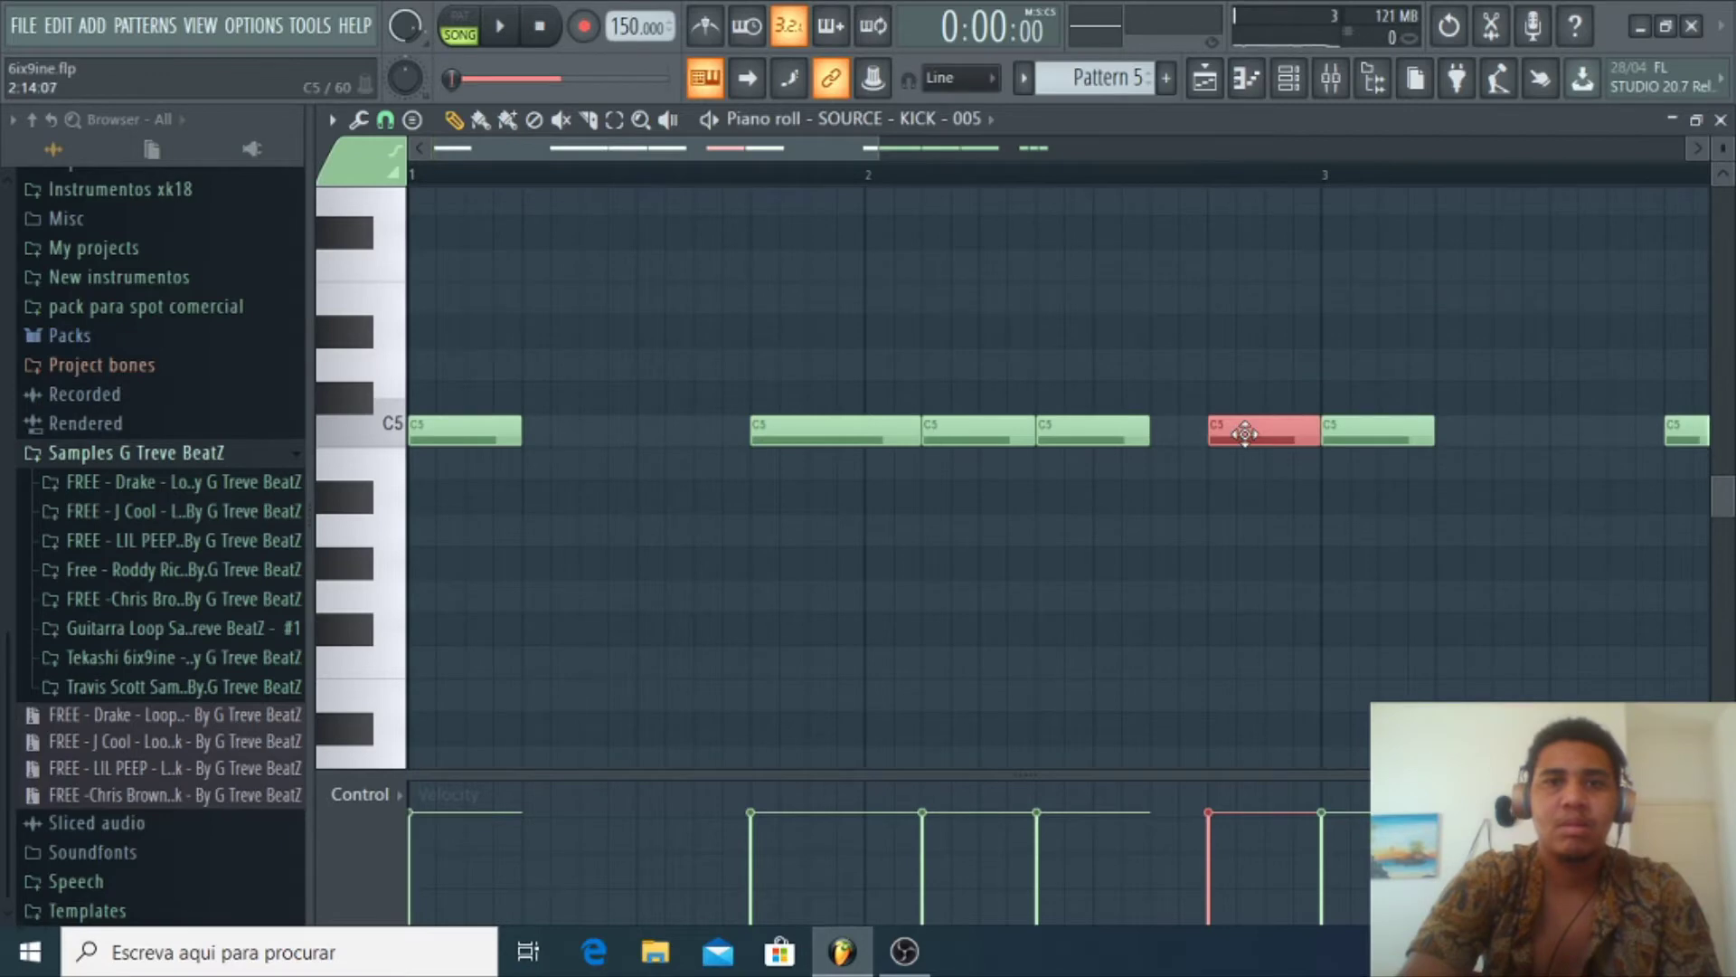
{"action": "key", "text": "space"}
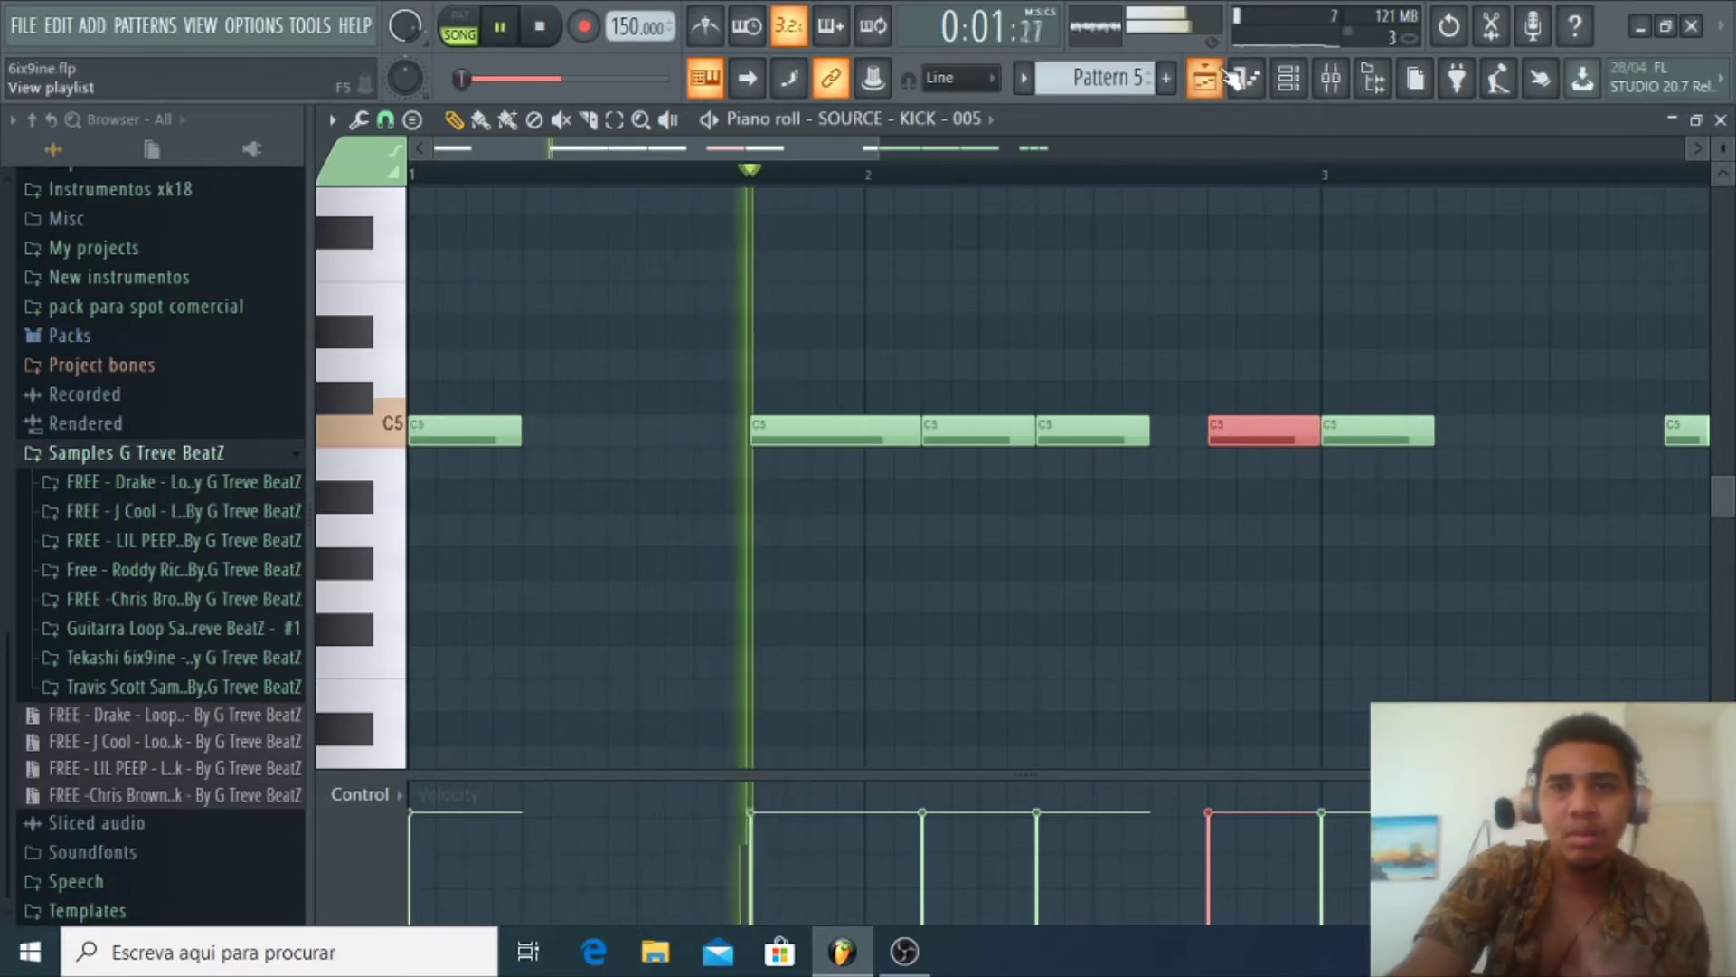
{"action": "key", "text": "F5"}
Place a Pattern 5 kick clip at bar 5 in the playlist, move it up one track and check its notes
{"action": "left_click", "coordinate": [1002, 629]}
{"action": "left_click_drag", "start_coordinate": [1056, 639], "coordinate": [1038, 585]}
{"action": "double_click", "coordinate": [1038, 585]}
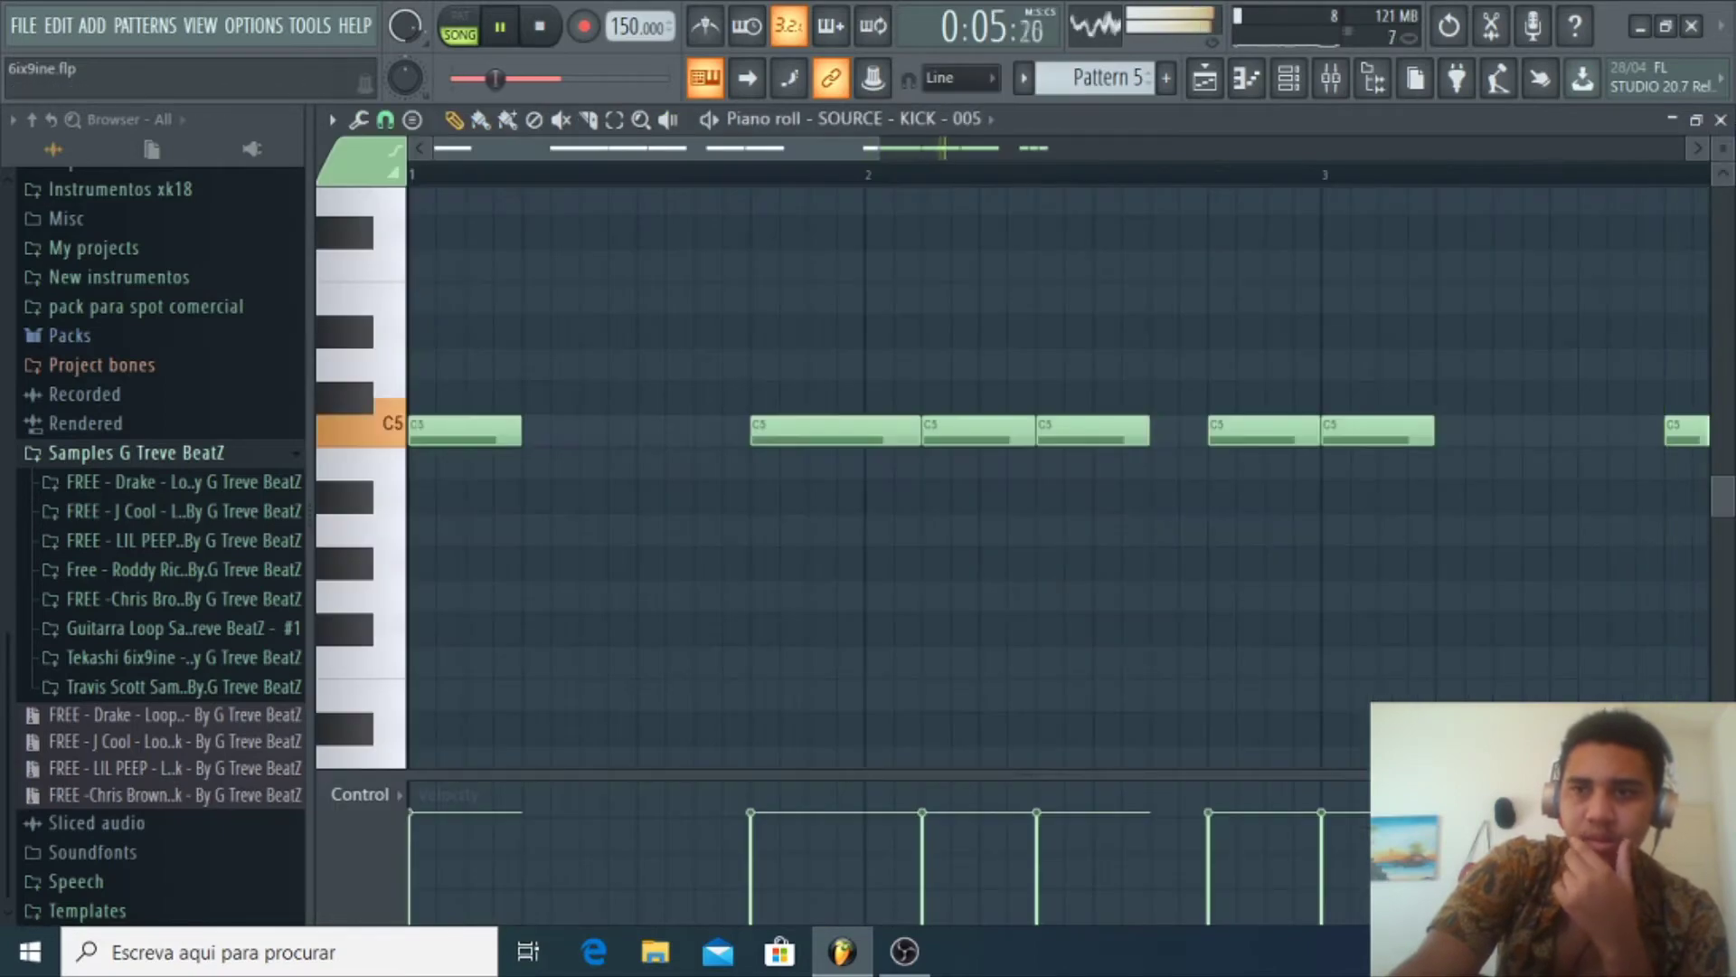
{"action": "left_click", "coordinate": [1721, 120]}
Load Fruity Compressor on mixer Insert 1 and choose its Blower preset
{"action": "left_click", "coordinate": [1331, 79]}
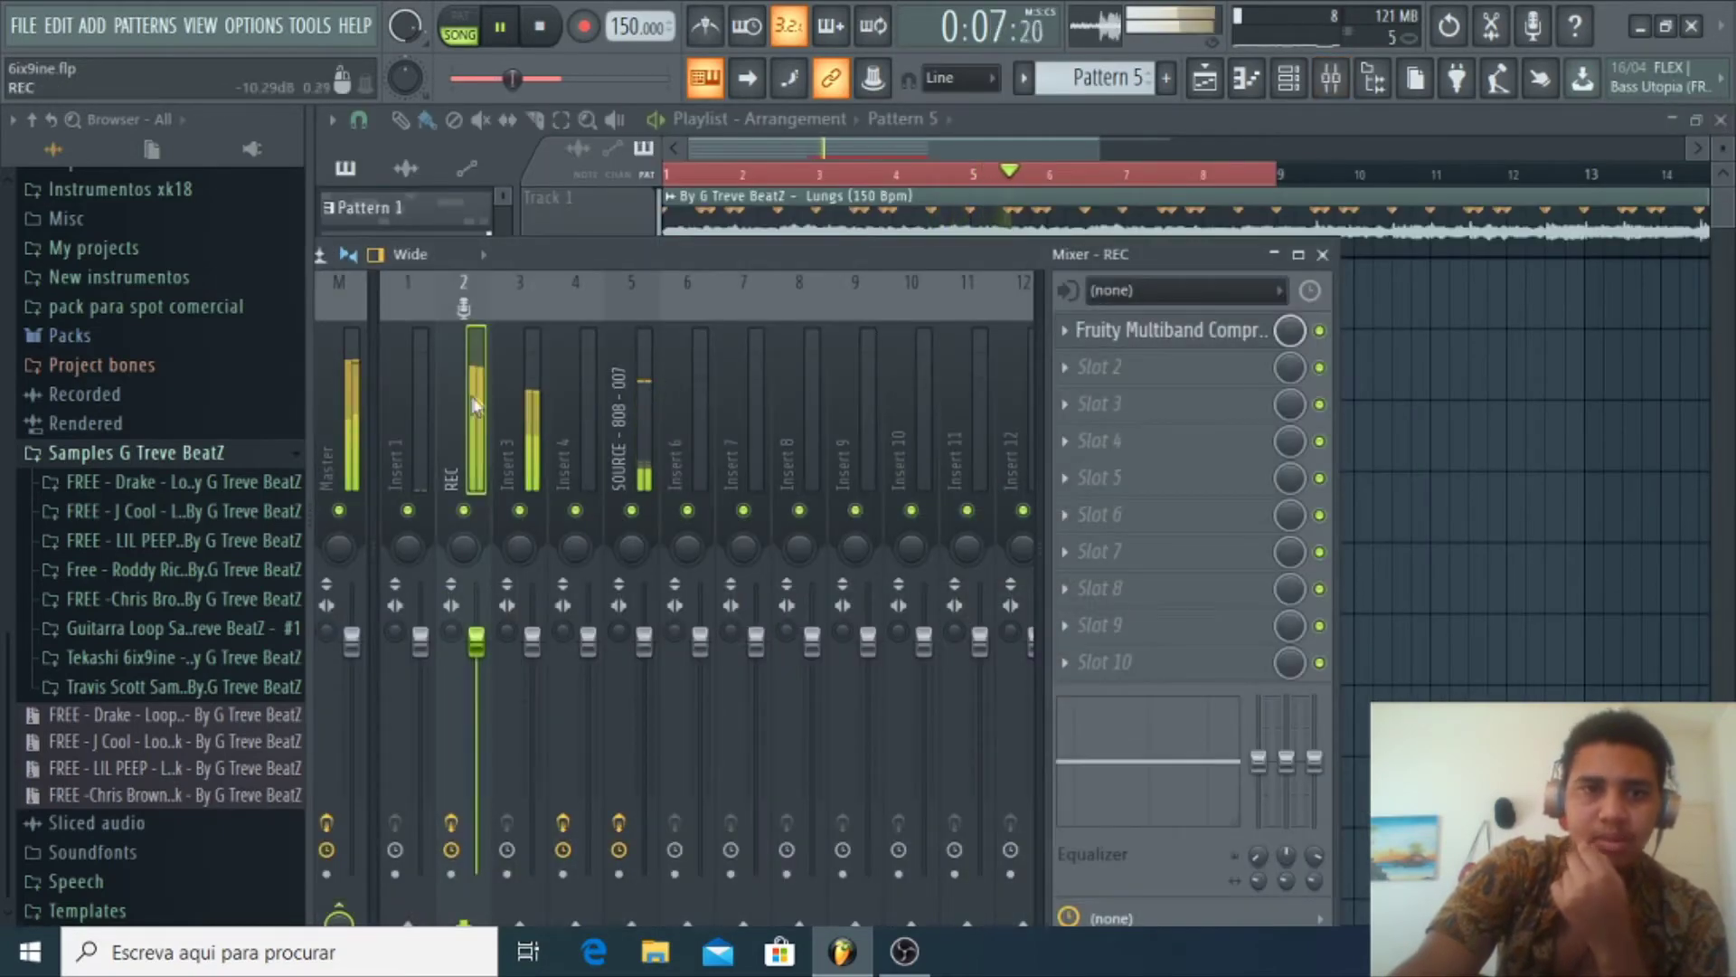
{"action": "left_click", "coordinate": [422, 412]}
{"action": "middle_click", "coordinate": [1154, 319]}
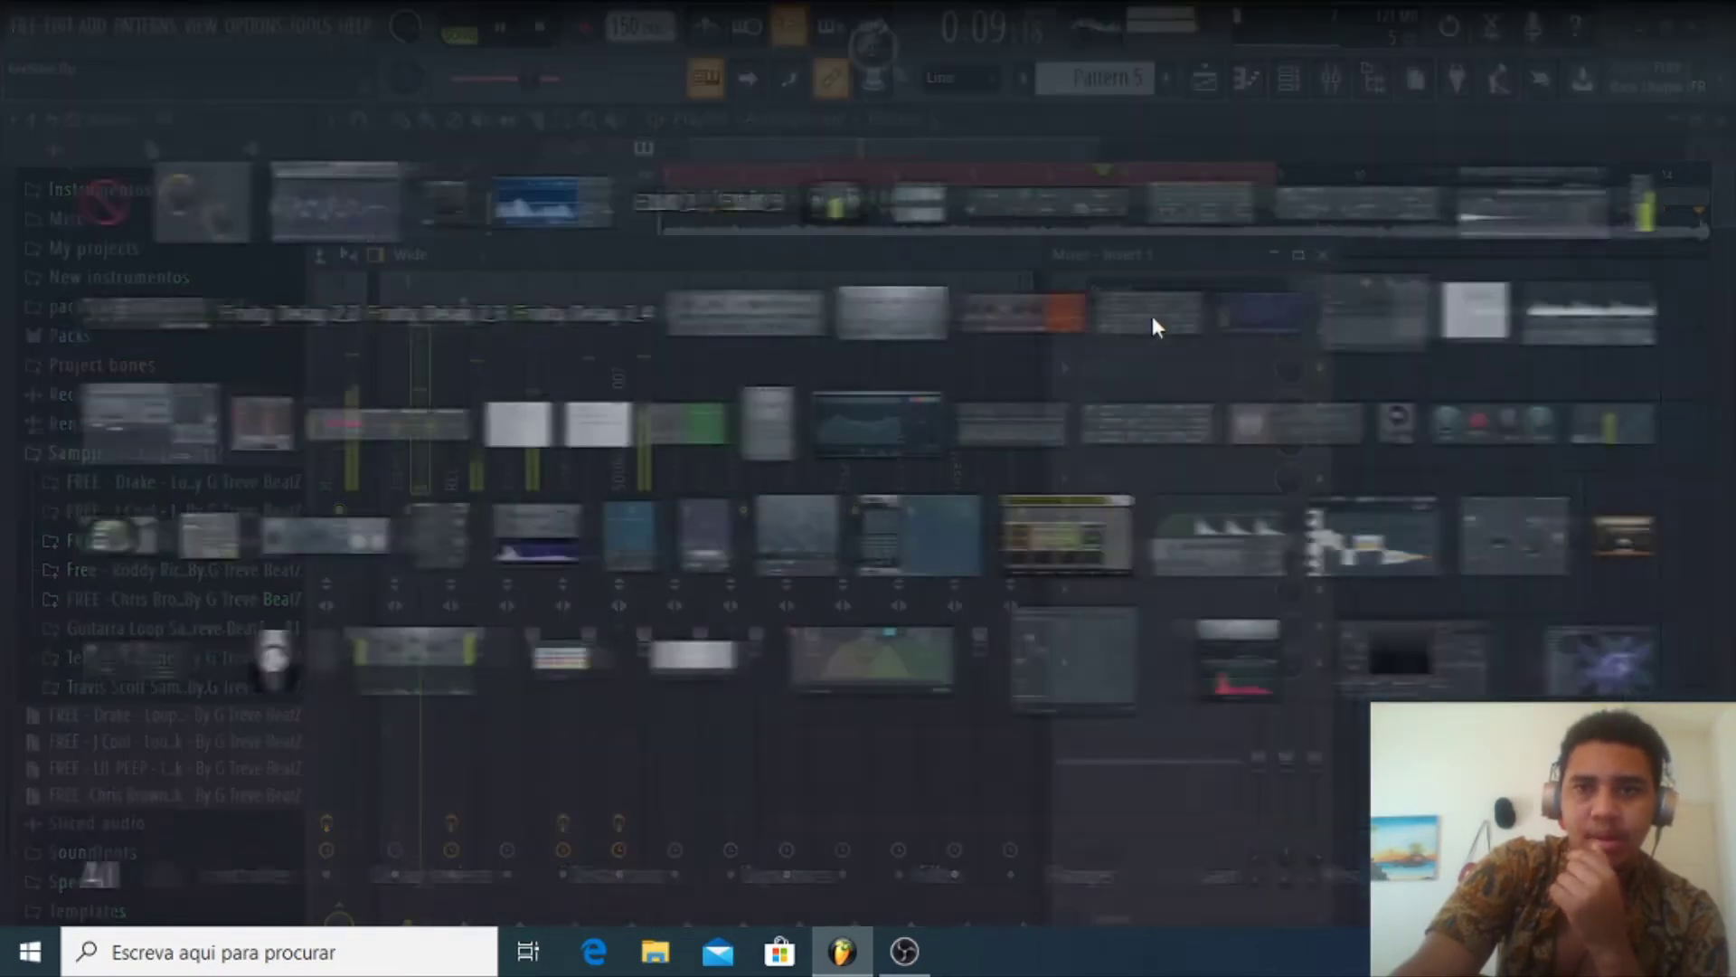
{"action": "left_click_drag", "start_coordinate": [1312, 228], "coordinate": [1088, 333]}
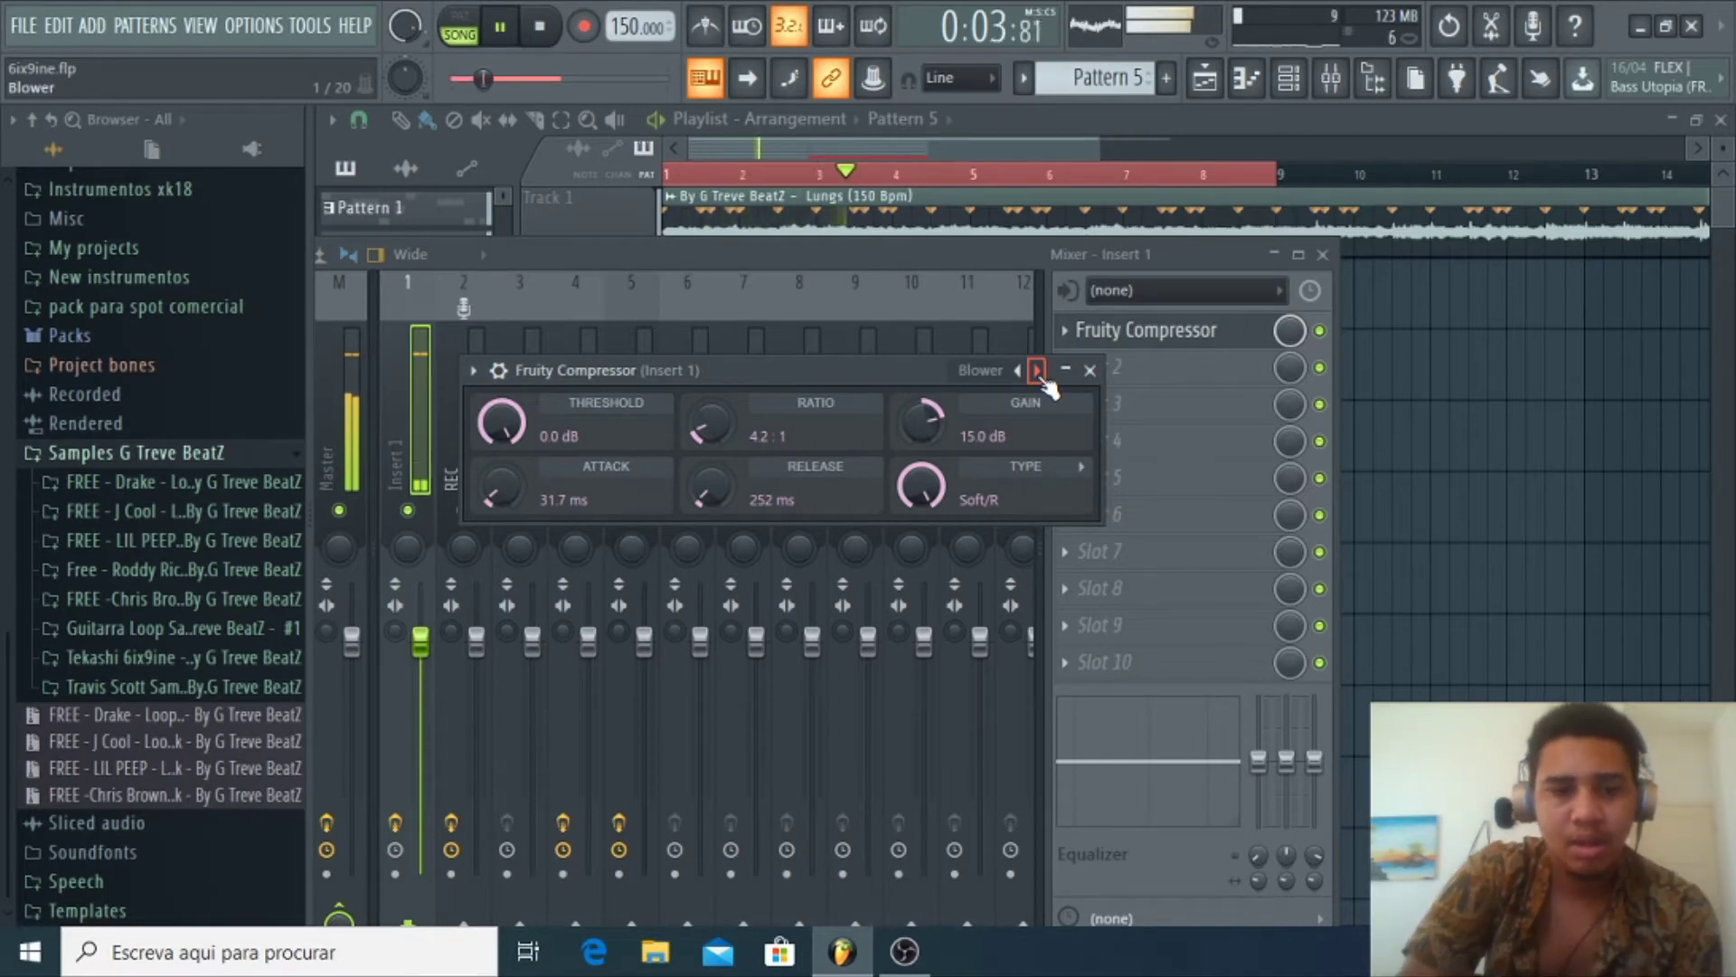
{"action": "left_click", "coordinate": [1090, 370]}
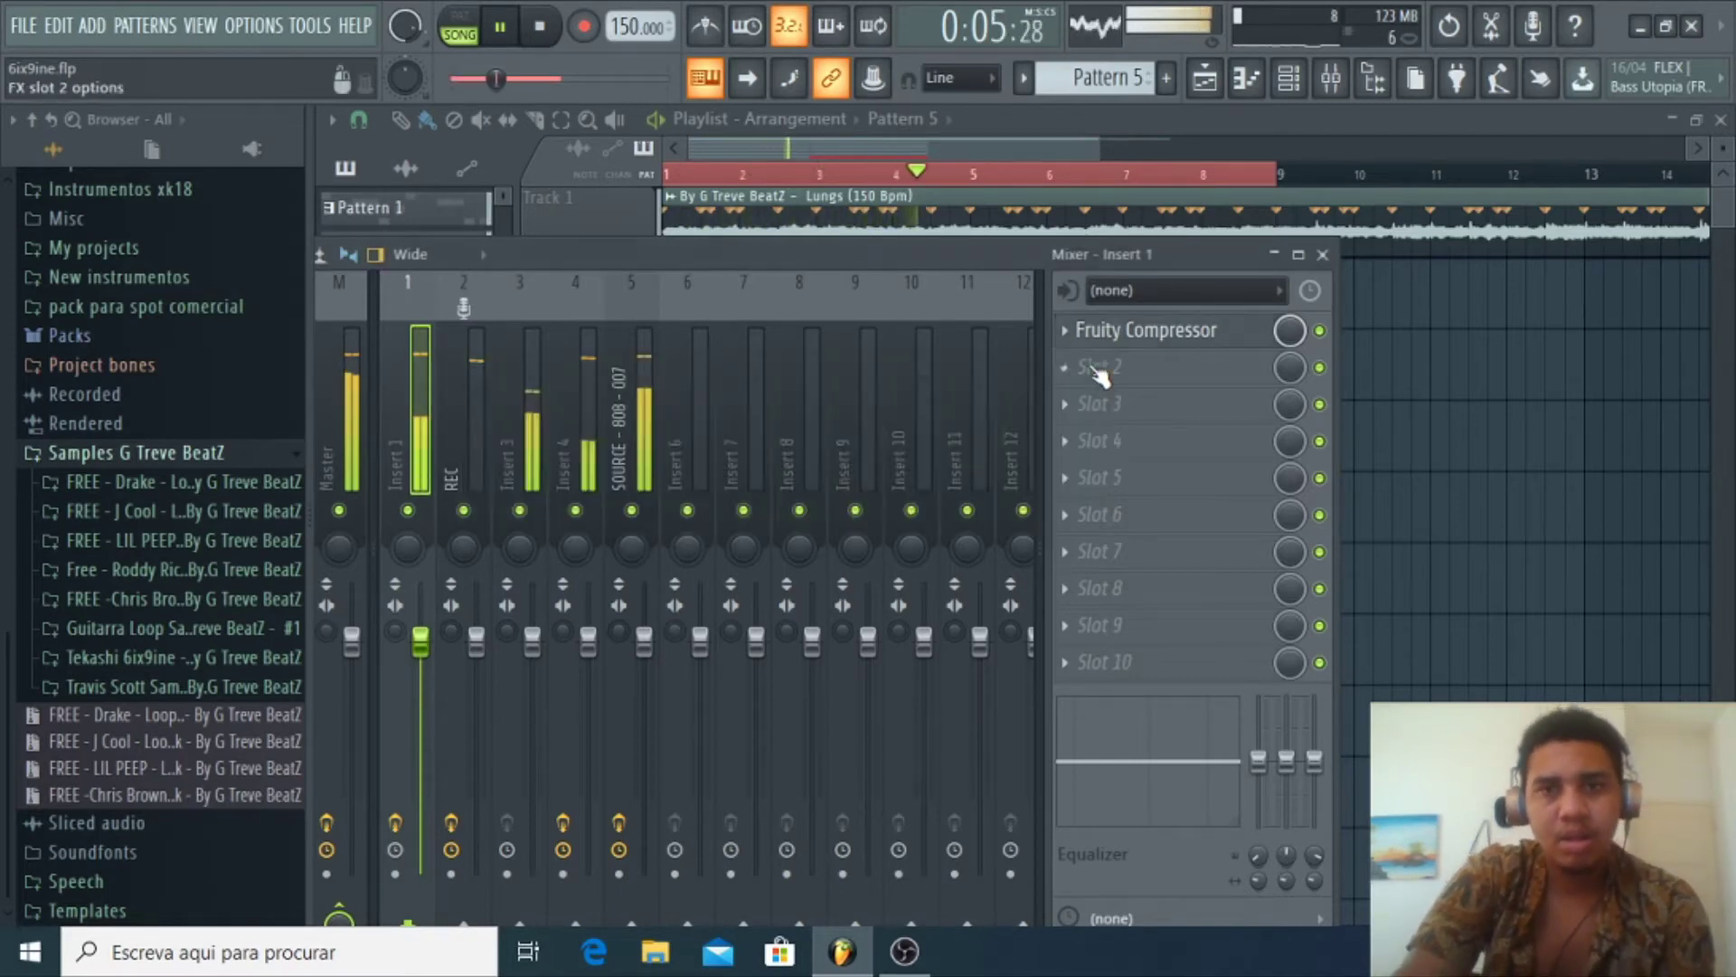
Switch to Pattern 6 and place its clip at bar 1 on Track 7 of the playlist
{"action": "left_click", "coordinate": [1056, 150]}
{"action": "left_click_drag", "start_coordinate": [1095, 148], "coordinate": [1291, 150]}
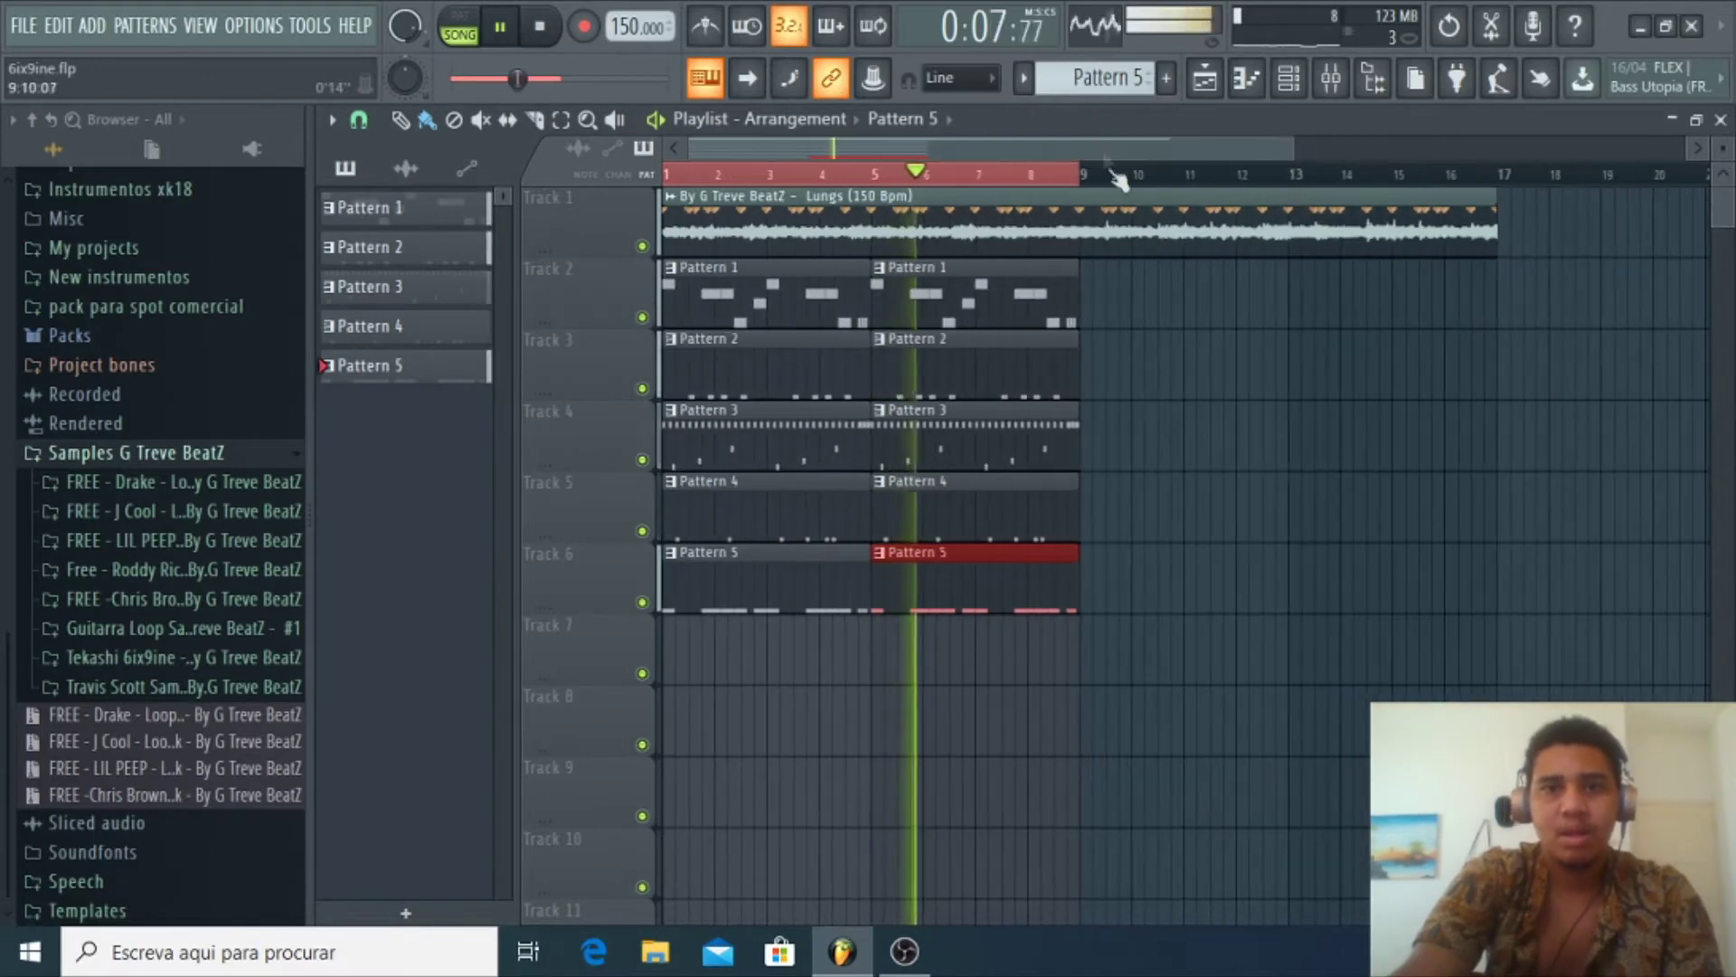
{"action": "scroll", "coordinate": [1077, 79], "scroll_direction": "up", "scroll_amount": 1}
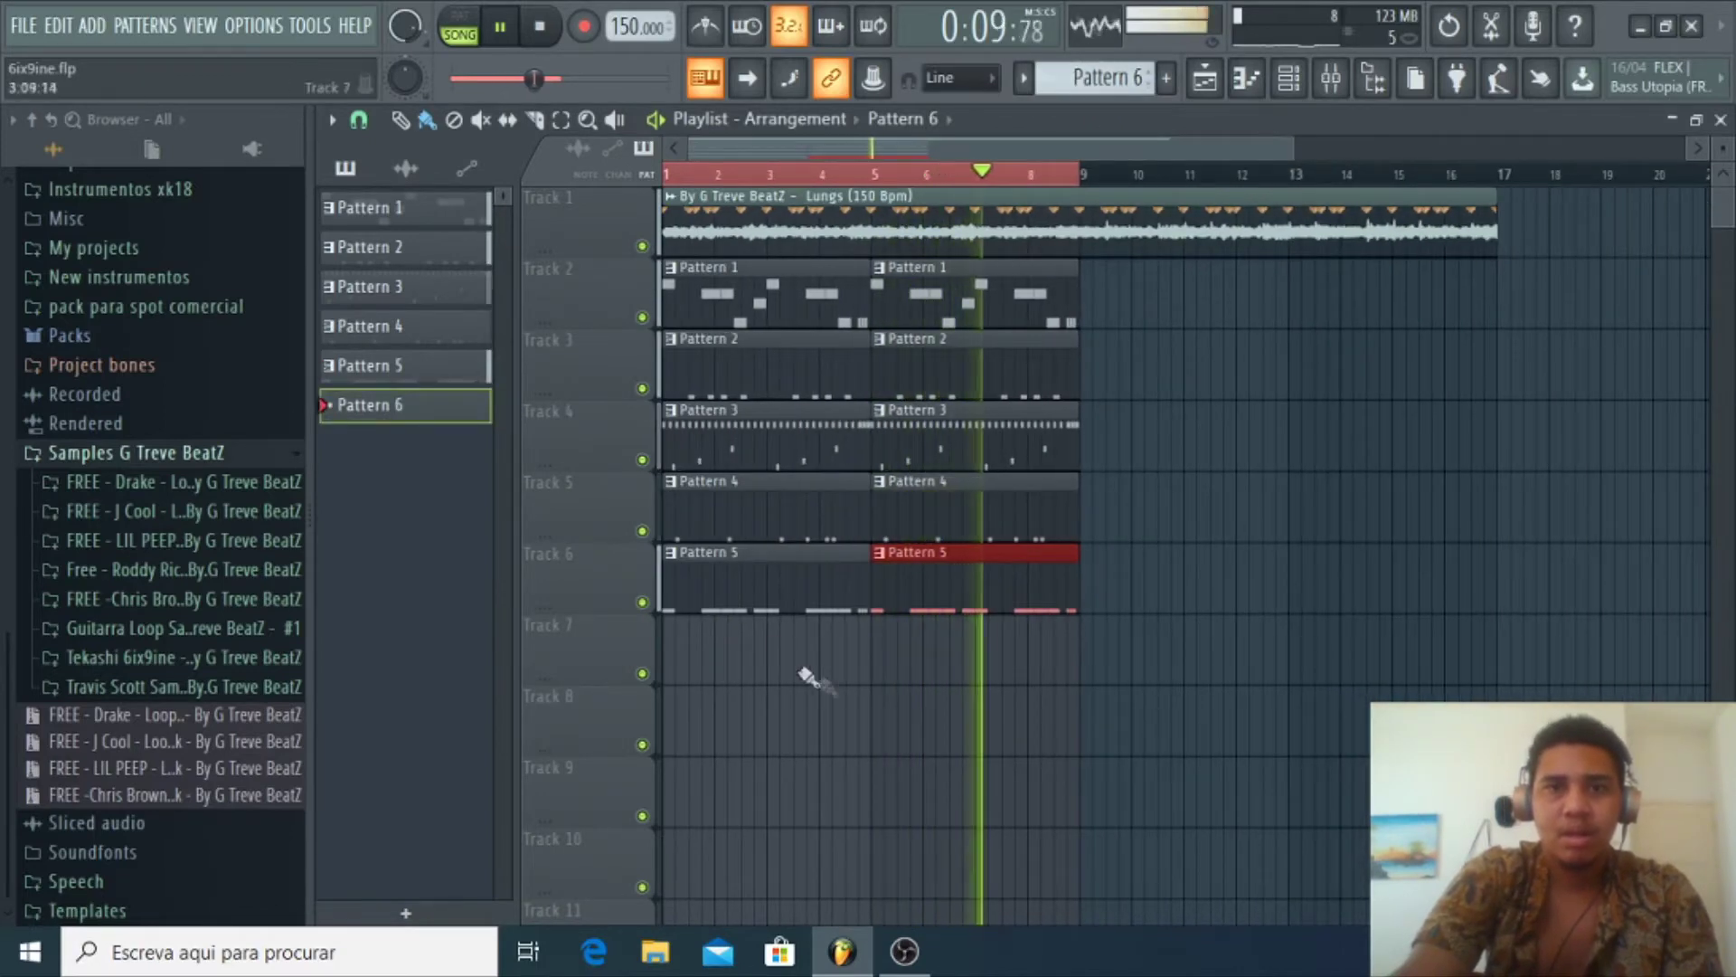
{"action": "left_click", "coordinate": [955, 653]}
{"action": "left_click_drag", "start_coordinate": [955, 654], "coordinate": [679, 651]}
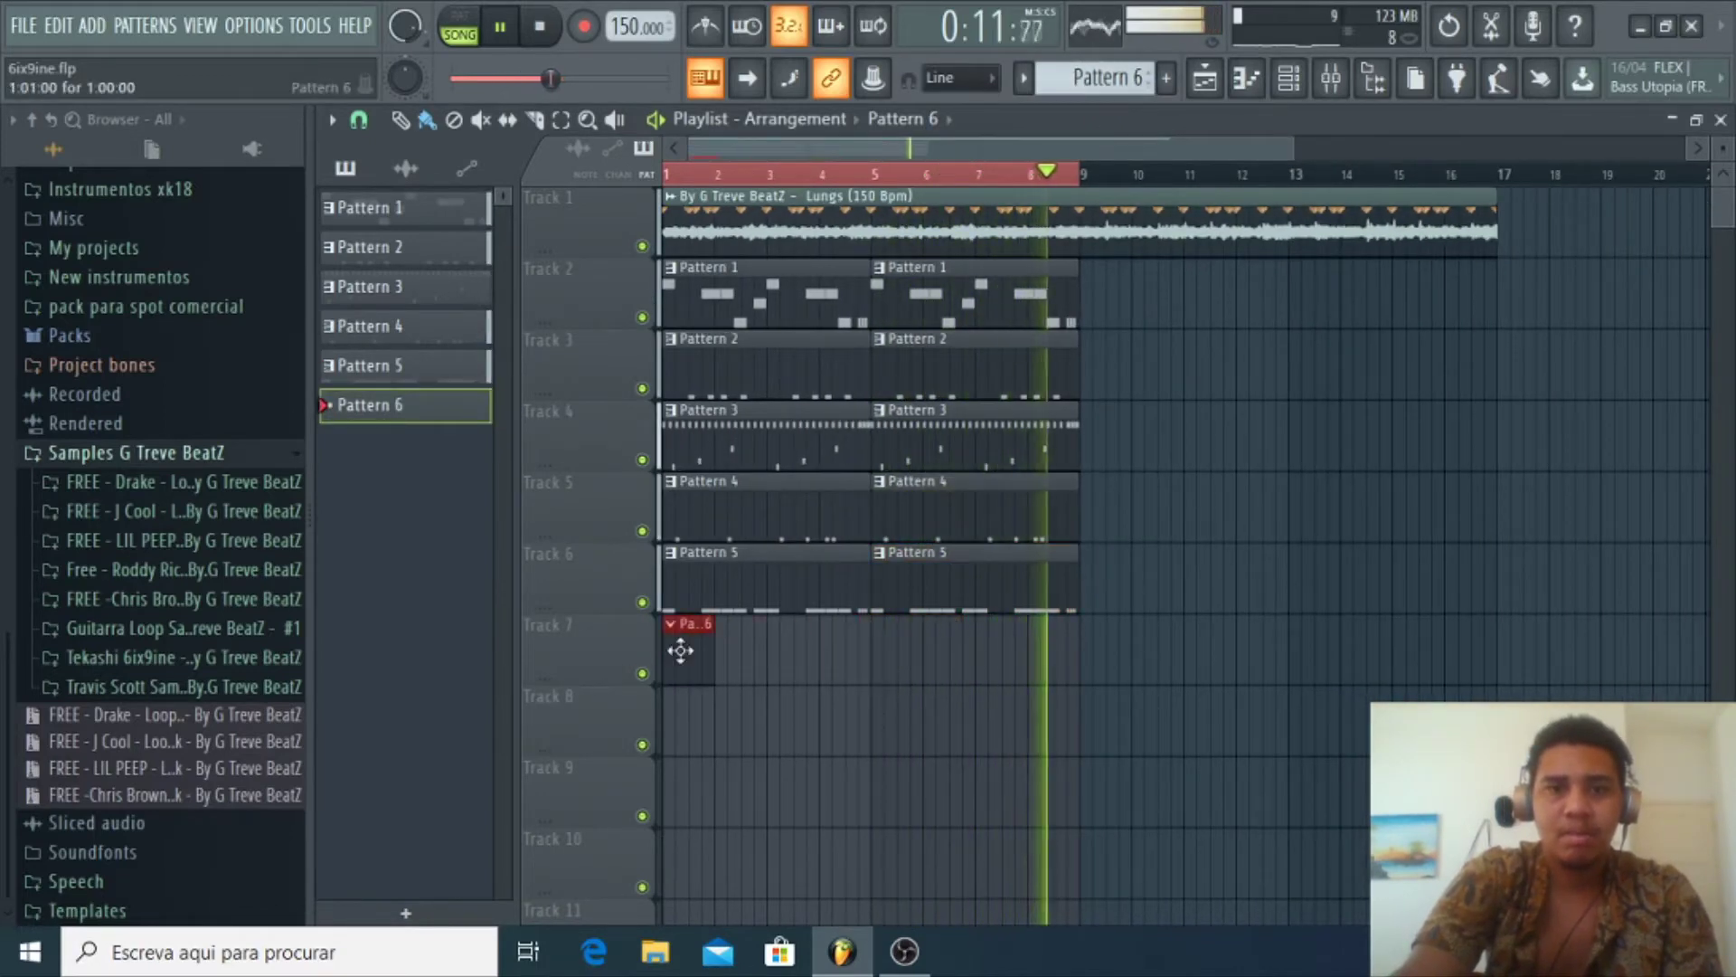
In Pattern 6, add one-beat C5 notes for the Aehn channel on beat 2 of bars 1 and 2
{"action": "double_click", "coordinate": [692, 649]}
{"action": "right_click", "coordinate": [859, 633]}
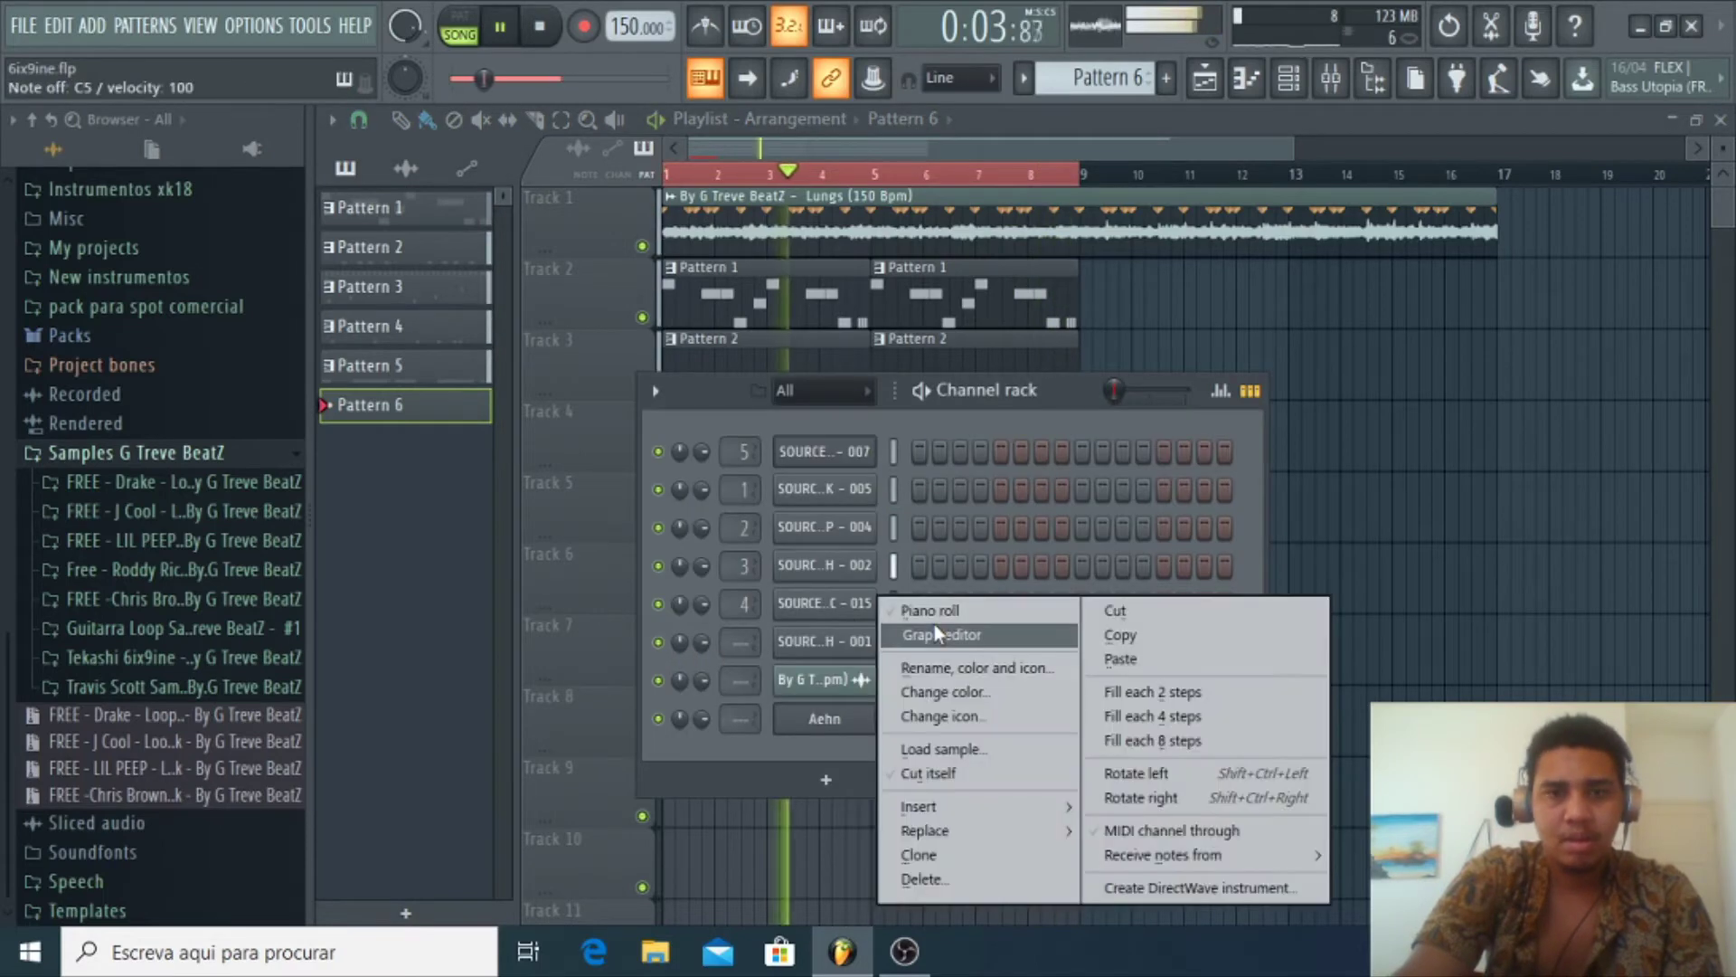
{"action": "left_click", "coordinate": [935, 615]}
{"action": "left_click", "coordinate": [540, 432]}
{"action": "key", "text": "space"}
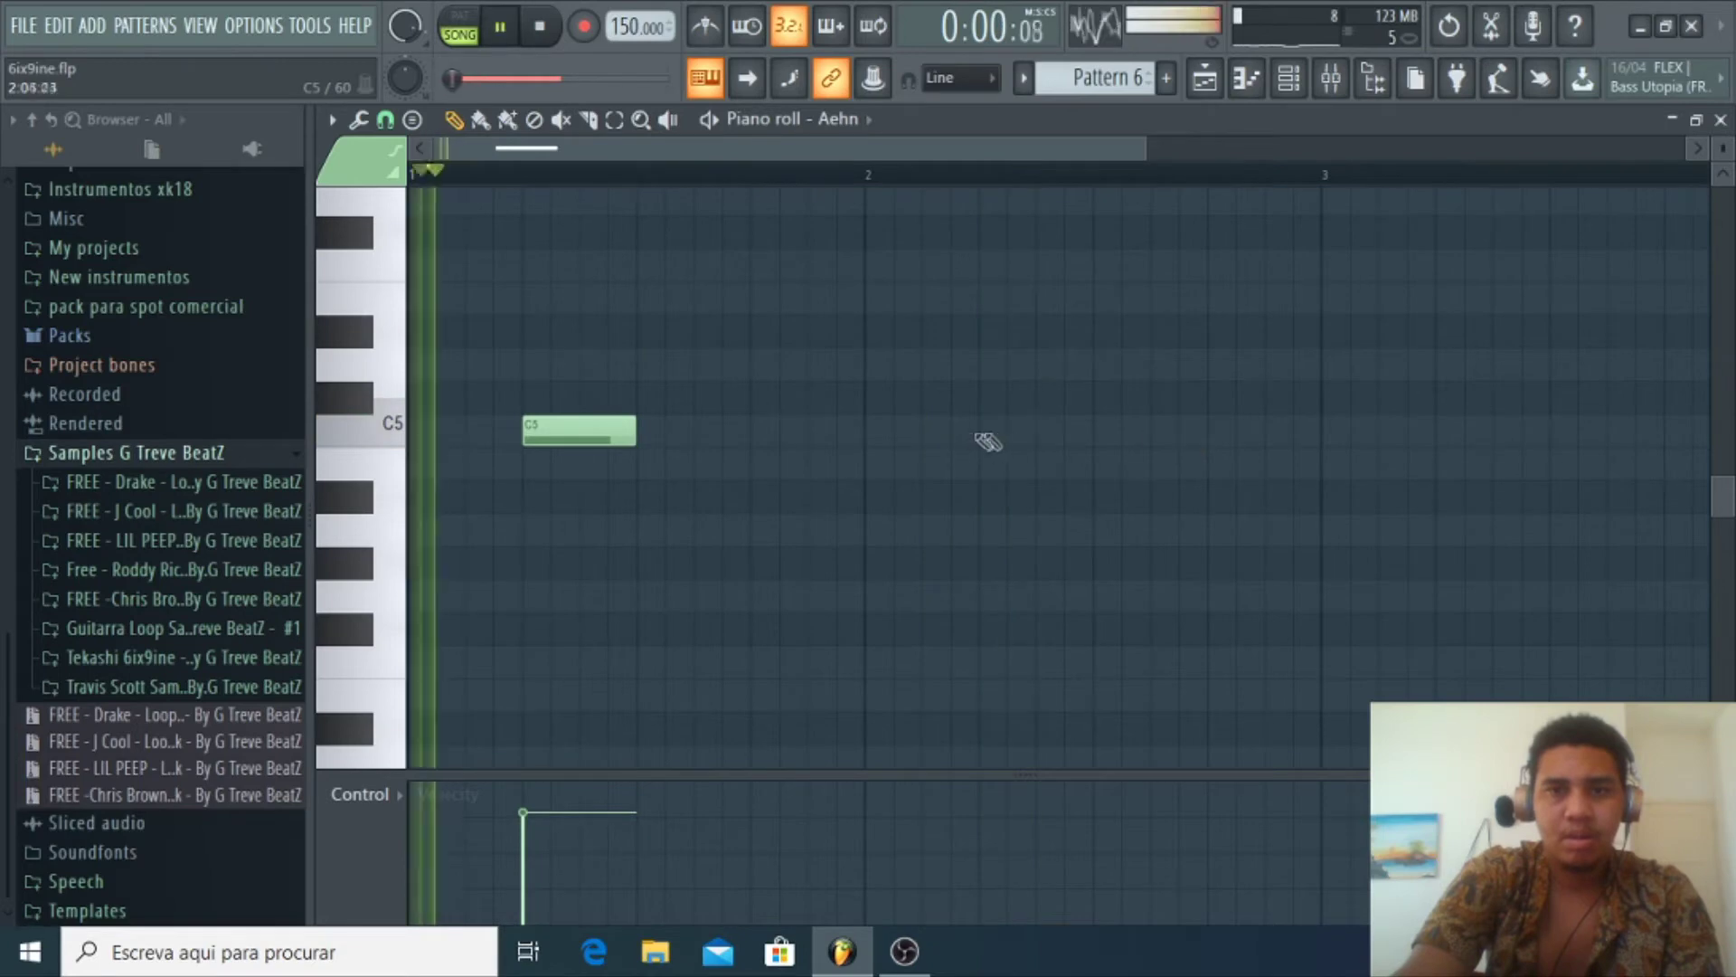
{"action": "left_click", "coordinate": [984, 432]}
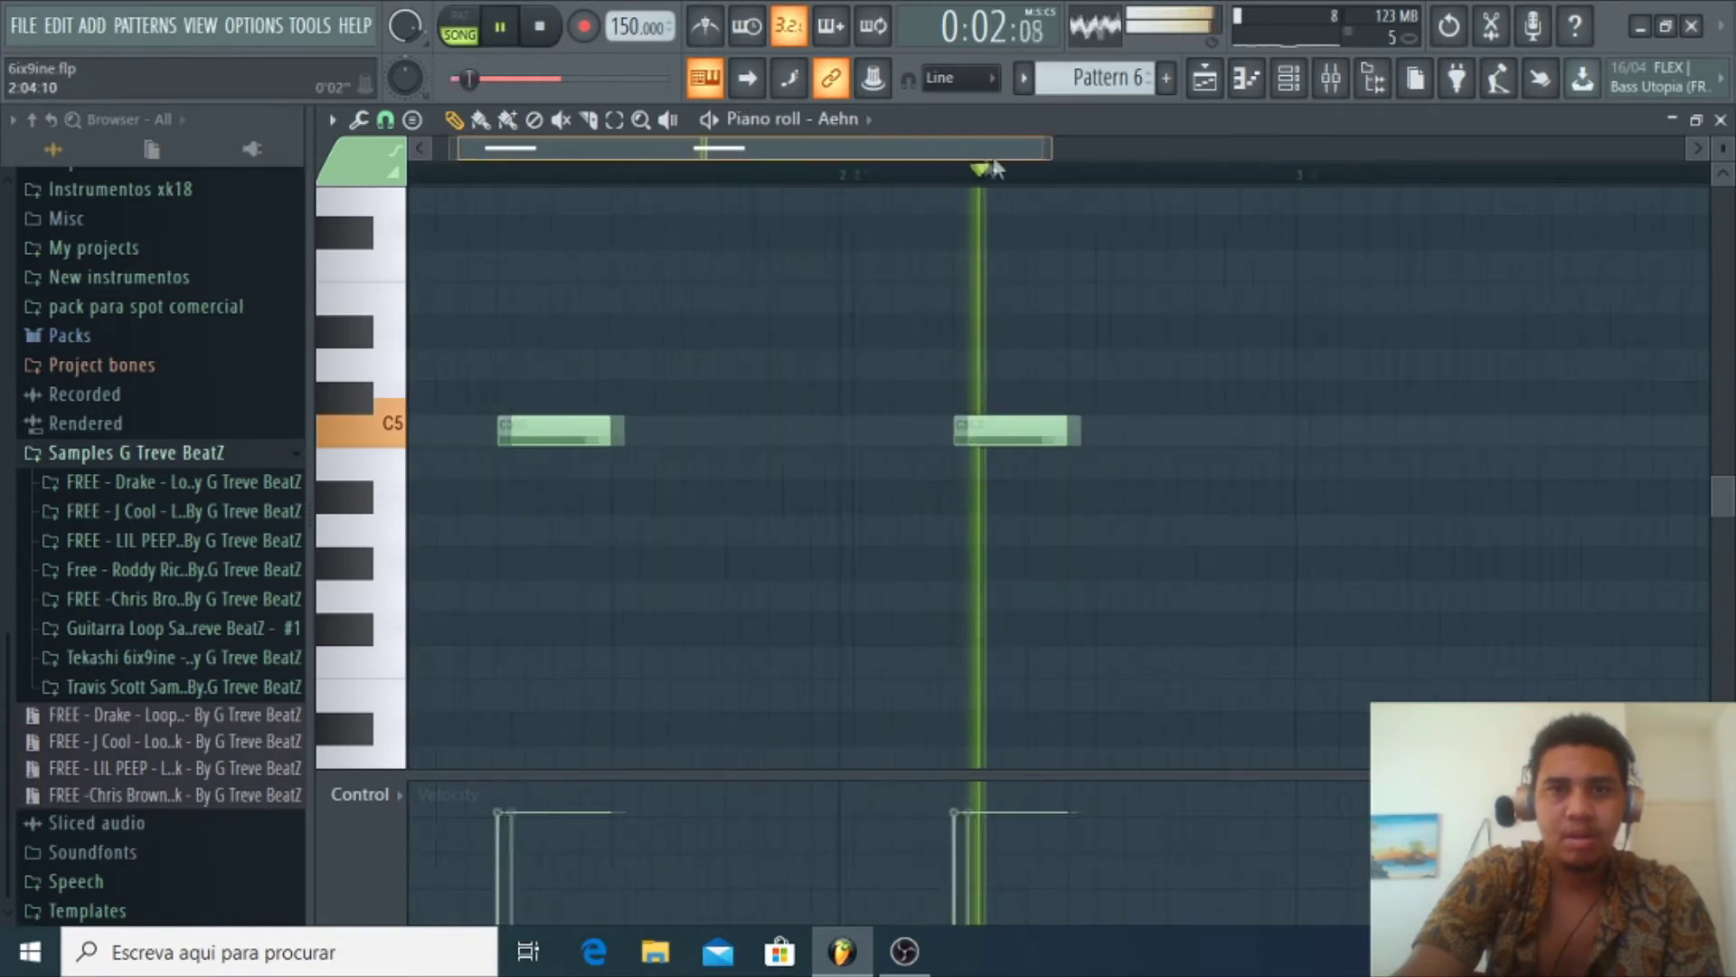
Check the SD Trap Perc clip's sample settings and resume song playback
{"action": "double_click", "coordinate": [927, 653]}
{"action": "key", "text": "space"}
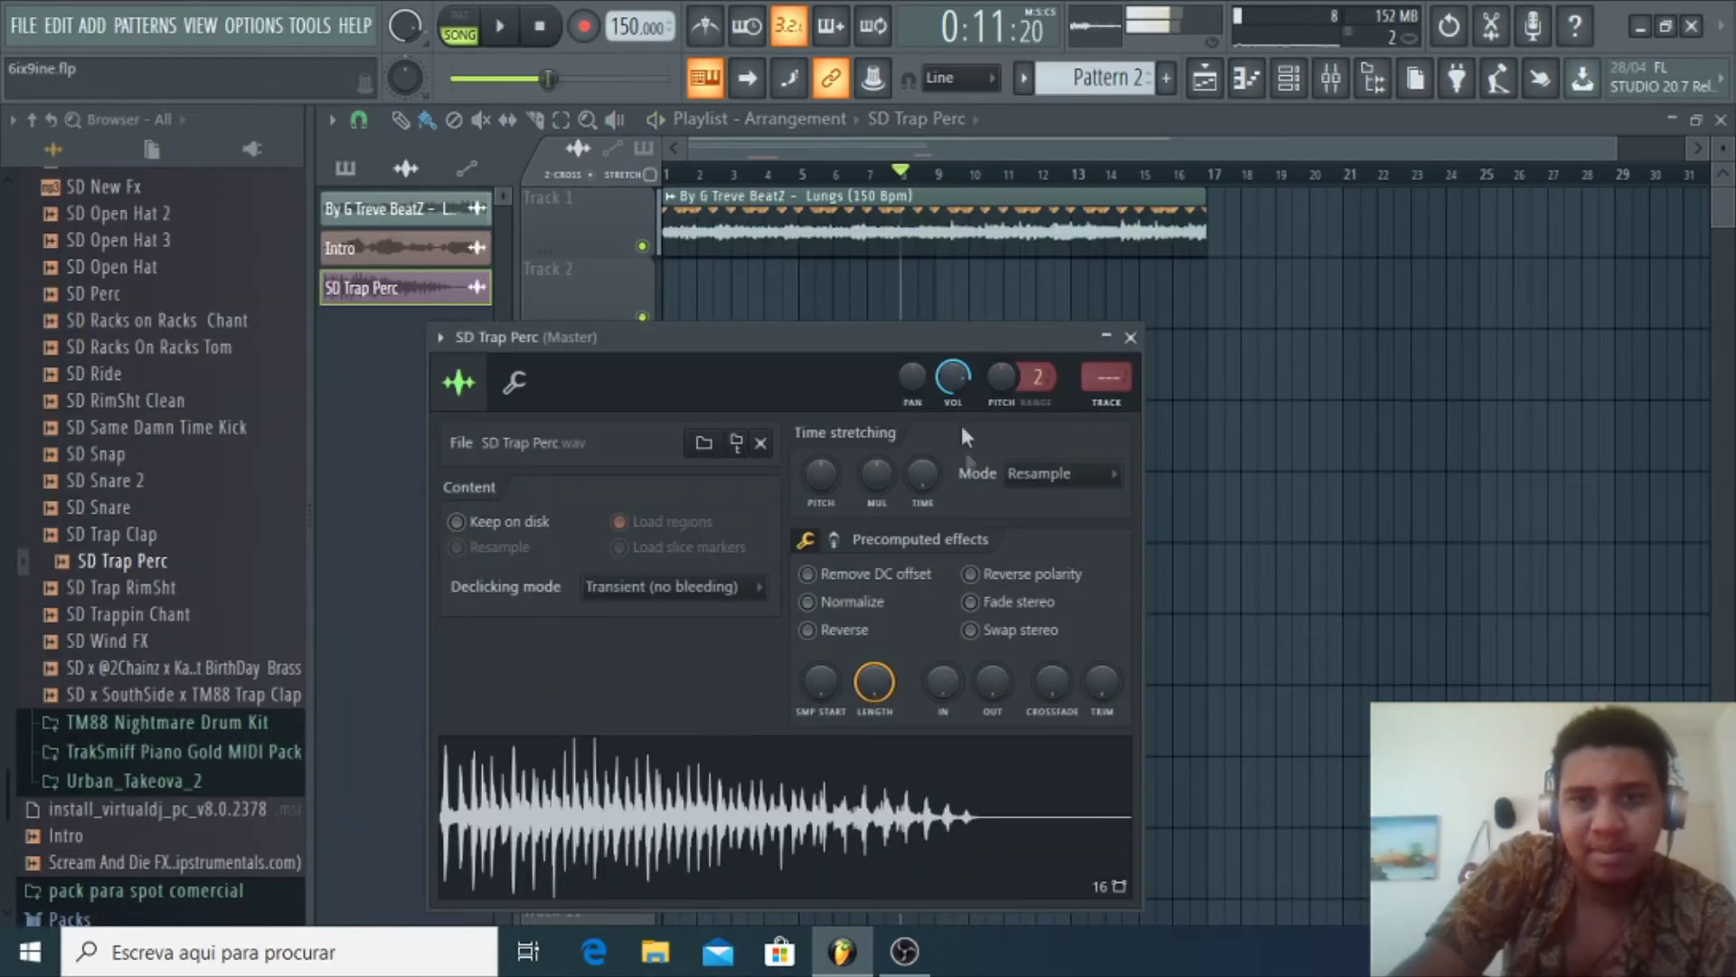
{"action": "left_click", "coordinate": [1129, 337]}
{"action": "key", "text": "space"}
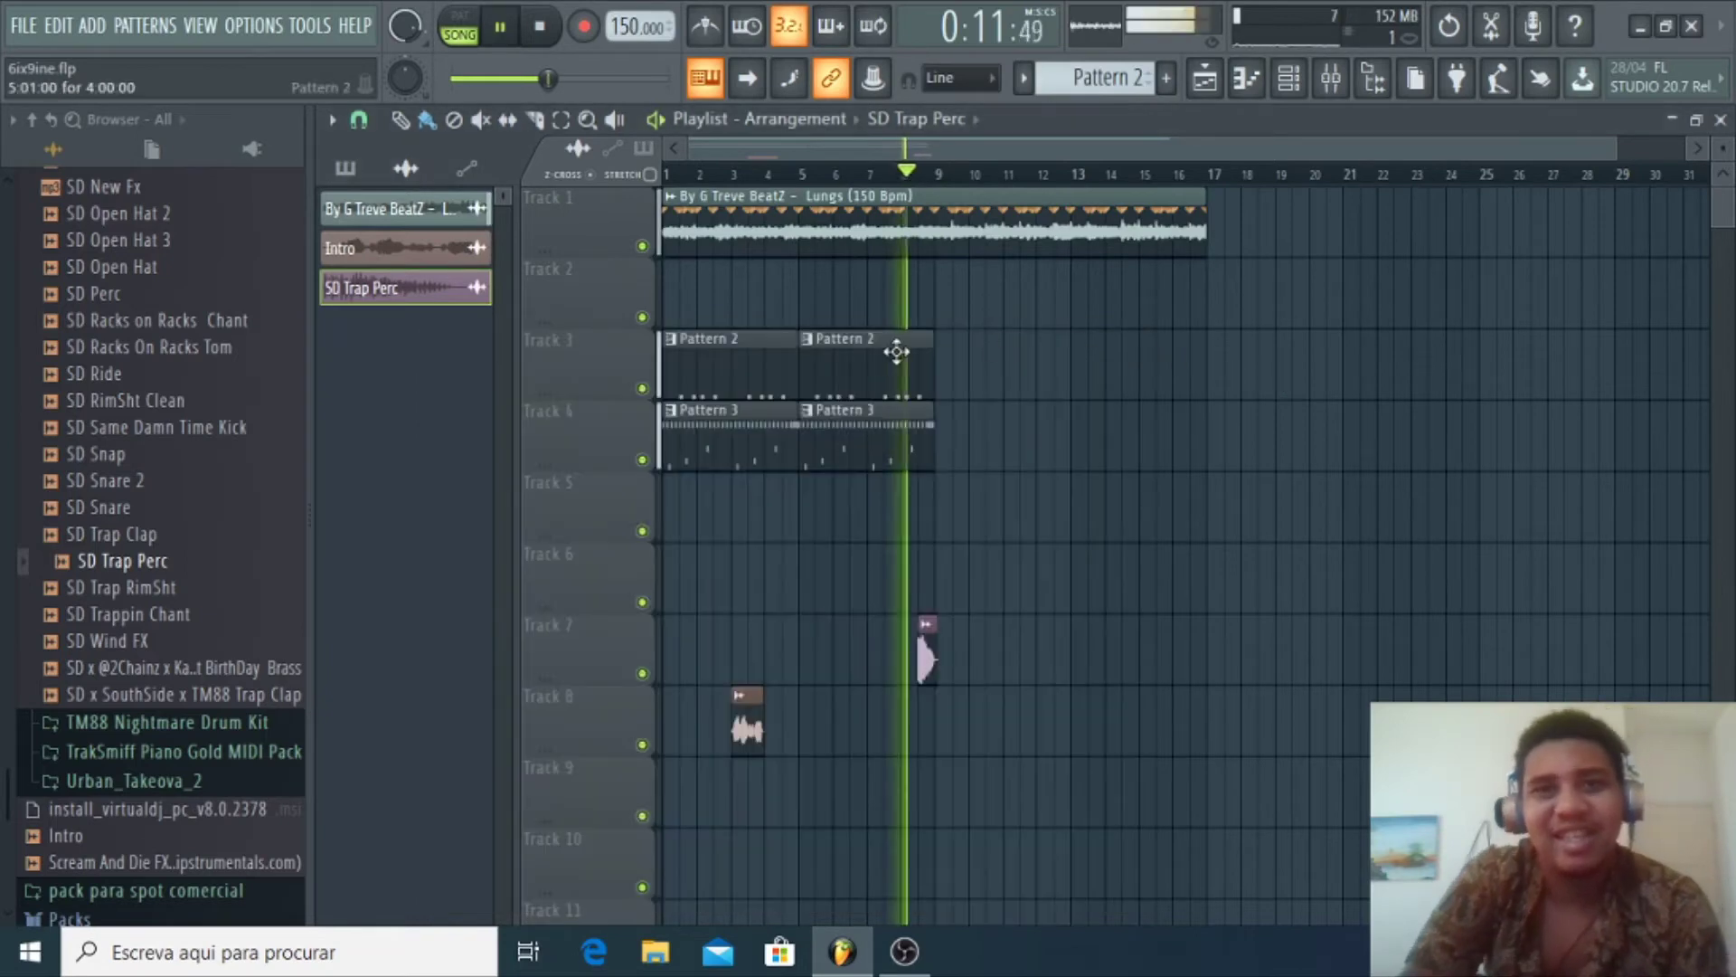
Place Pattern 2 clips at bars 9 and 13 on Track 3 and play the song
{"action": "left_click", "coordinate": [897, 352]}
{"action": "key", "text": "space"}
{"action": "left_click", "coordinate": [945, 374]}
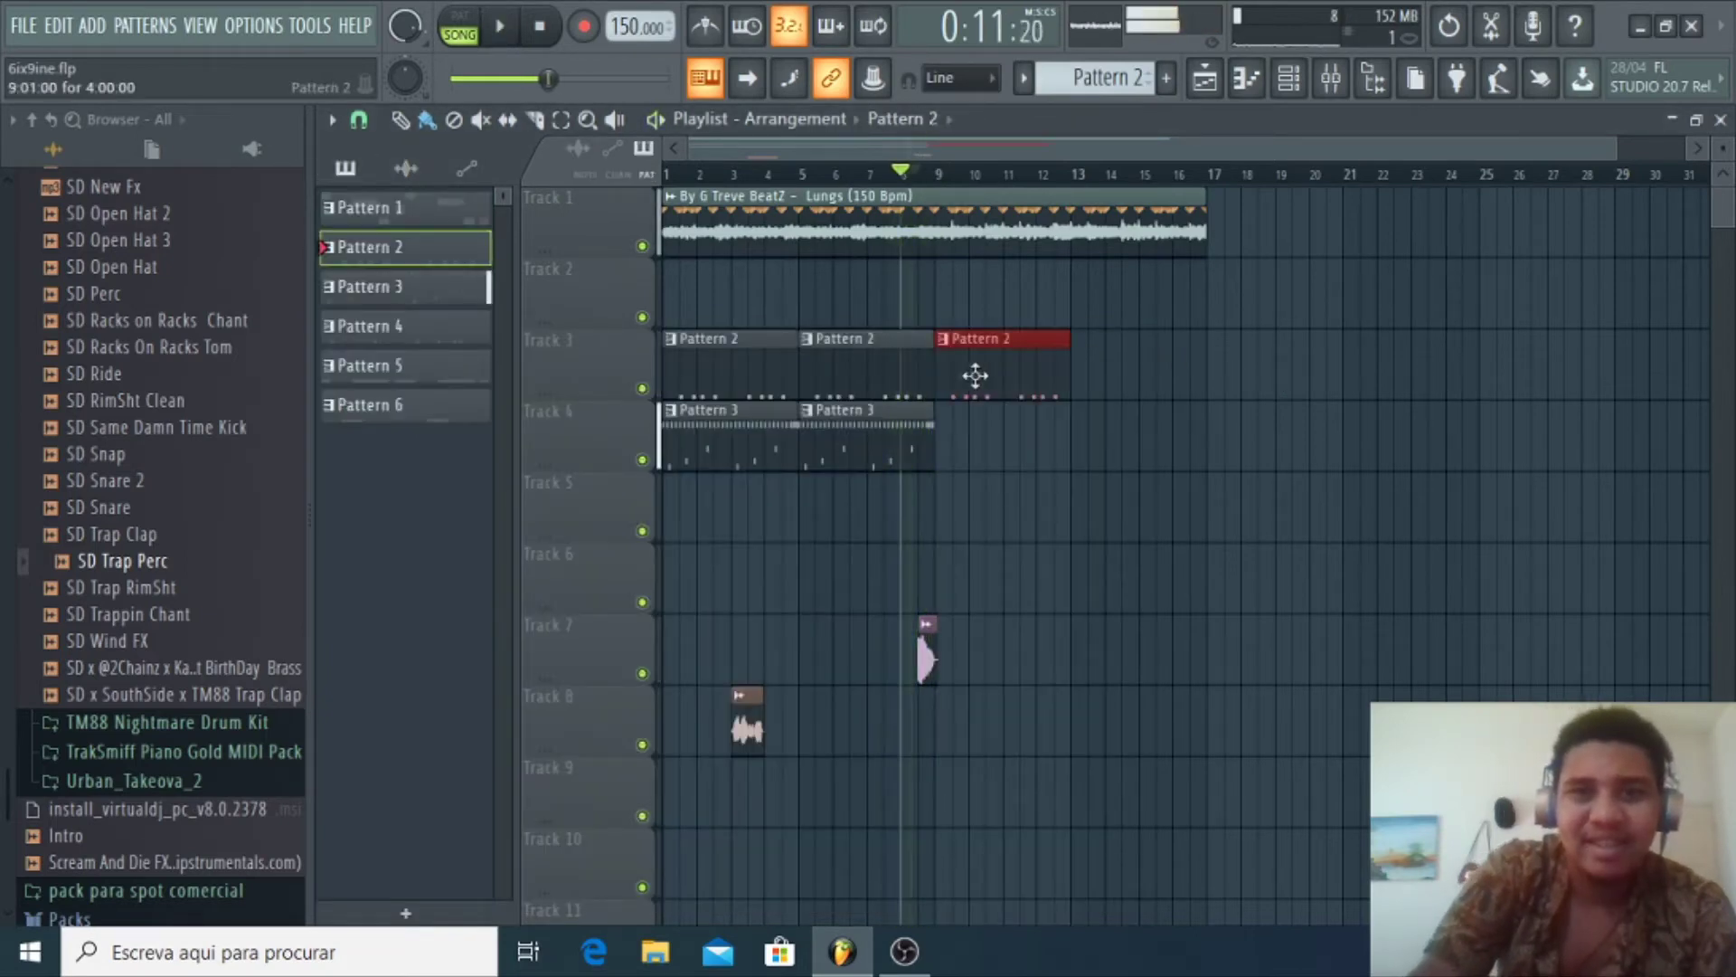
{"action": "key", "text": "space"}
{"action": "left_click", "coordinate": [1095, 373]}
{"action": "key", "text": "space"}
{"action": "key", "text": "space"}
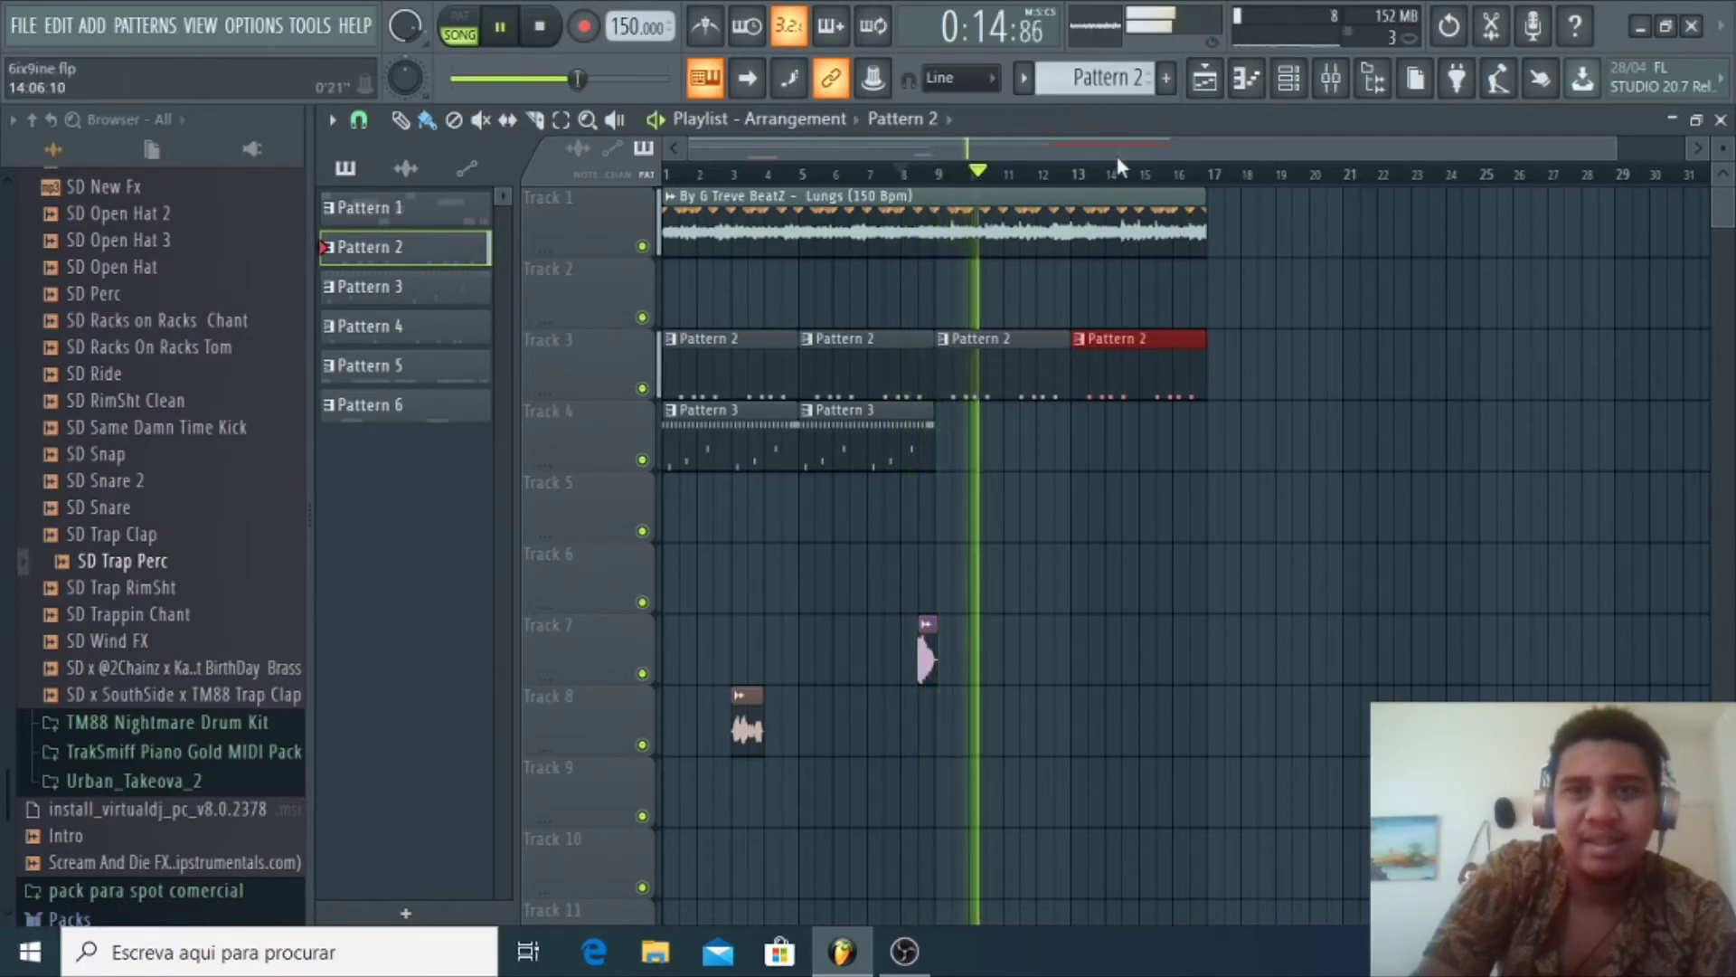
Place Pattern 1 clips at bars 9 and 13 on Track 2
{"action": "scroll", "coordinate": [1101, 79], "scroll_direction": "up", "scroll_amount": 1}
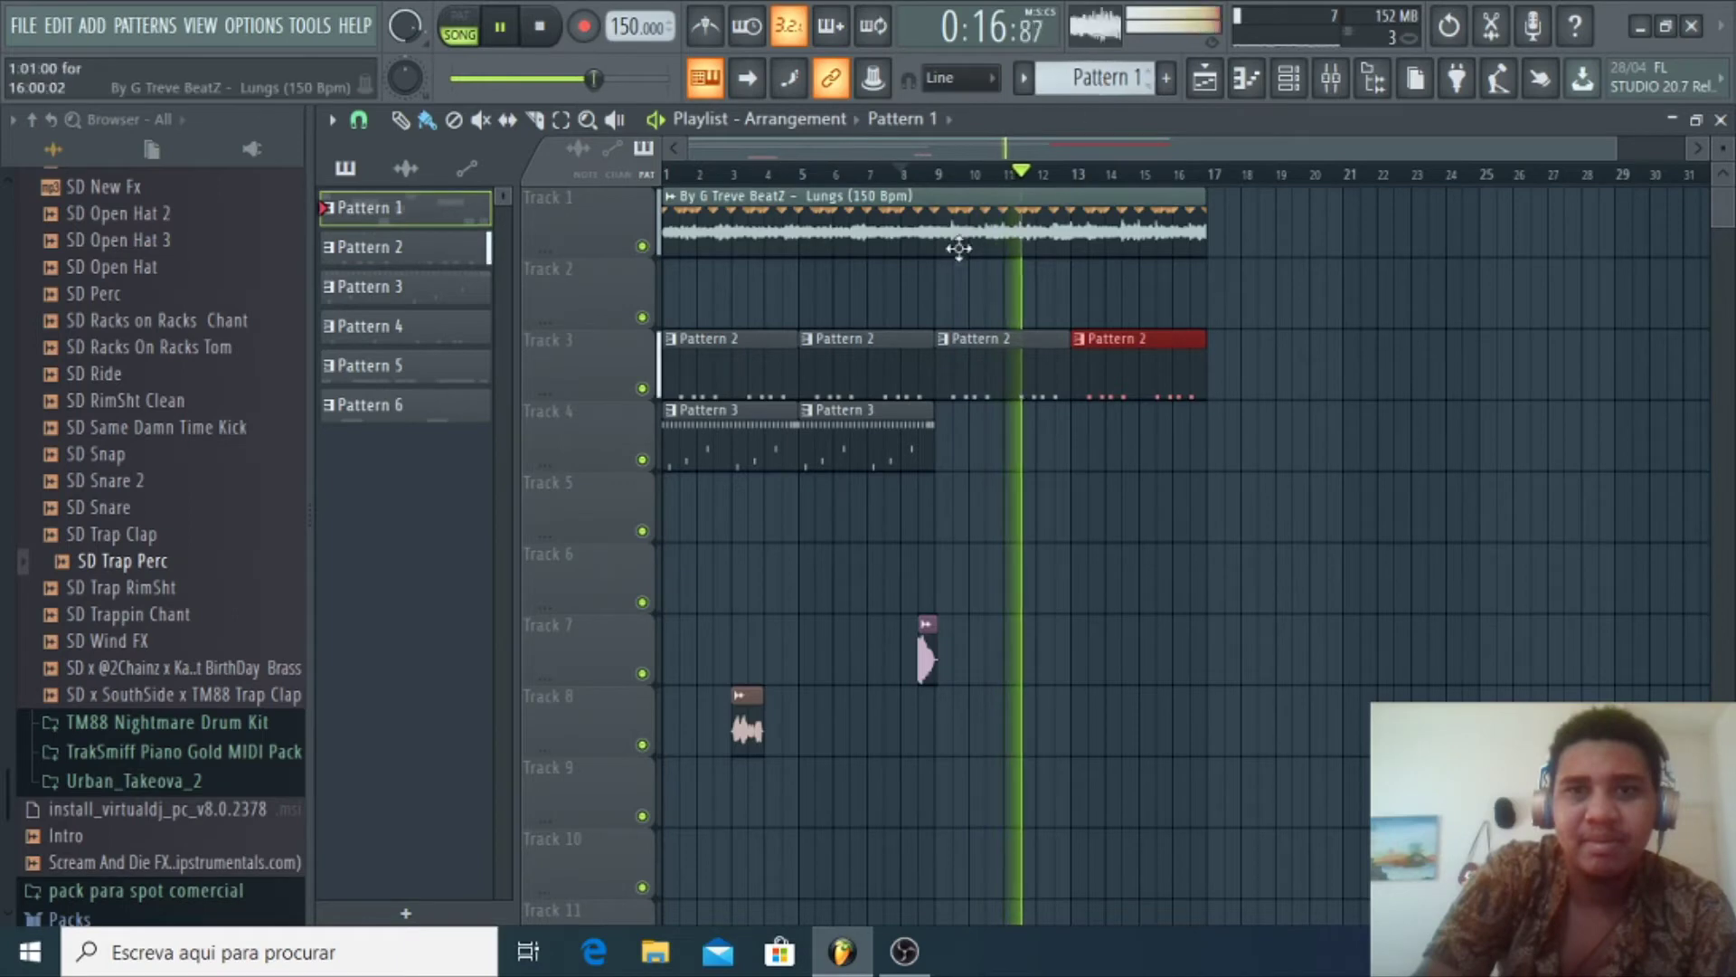
{"action": "left_click", "coordinate": [959, 290]}
{"action": "left_click", "coordinate": [1095, 299]}
{"action": "left_click_drag", "start_coordinate": [1150, 295], "coordinate": [1135, 295]}
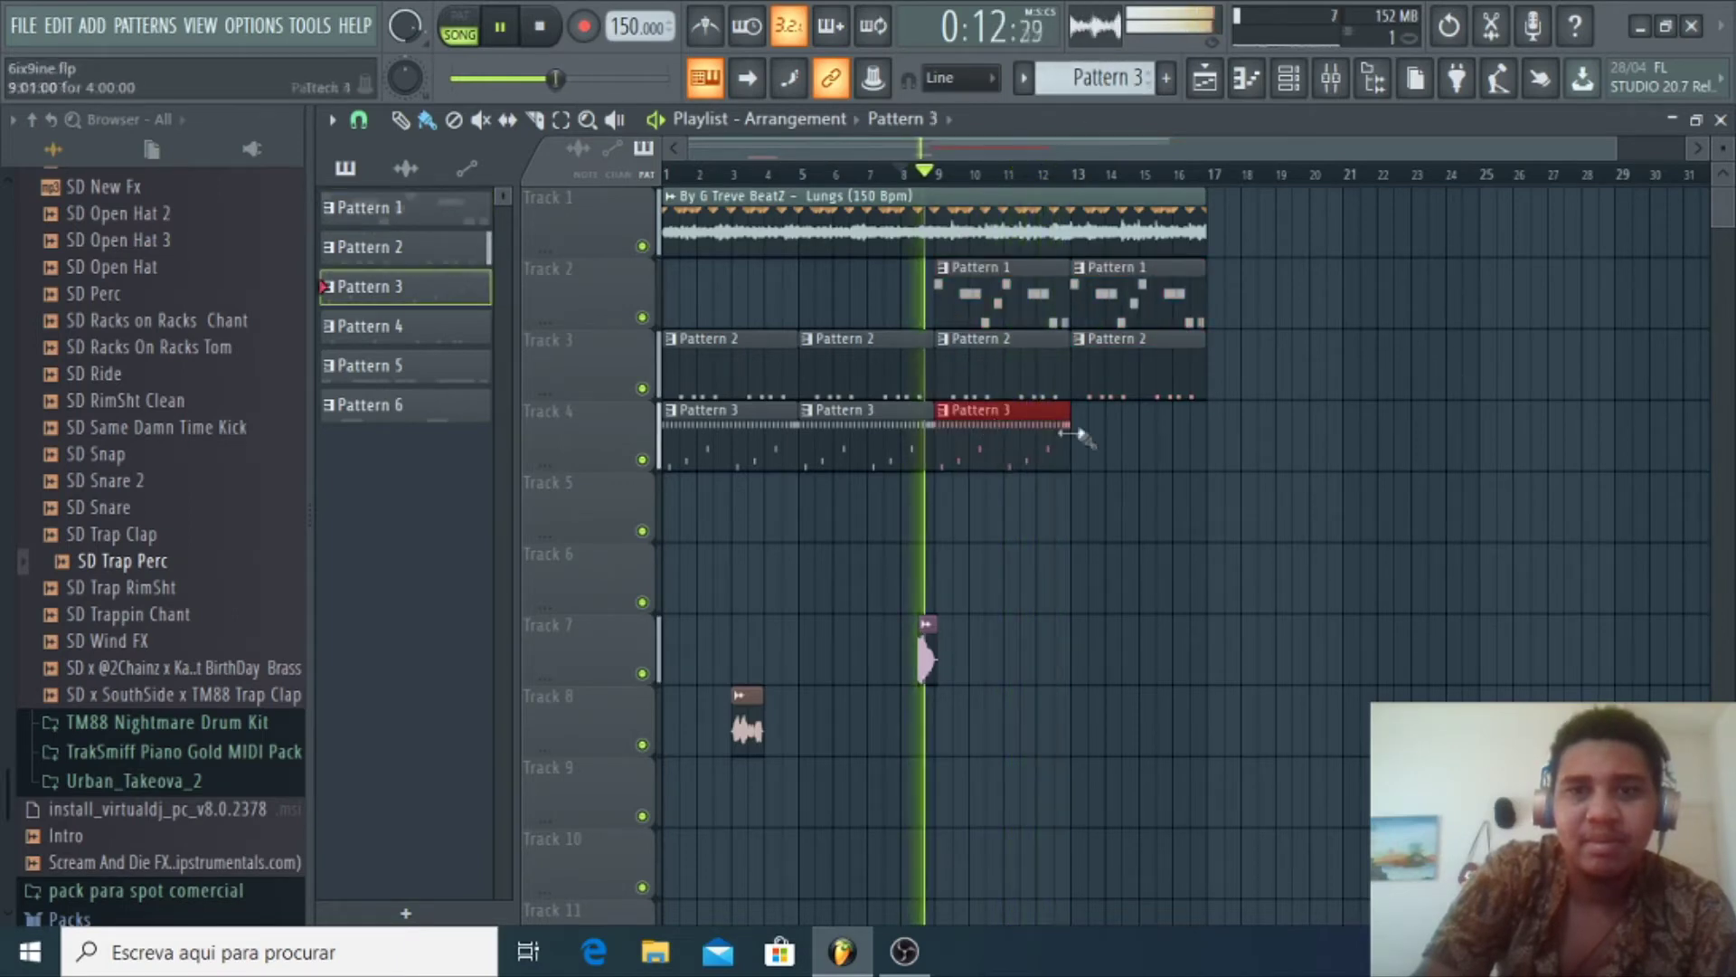
Add Pattern 3 clips on Track 4 and Pattern 5 clips on Track 6 at bars 9 and 13
{"action": "left_click", "coordinate": [1079, 434]}
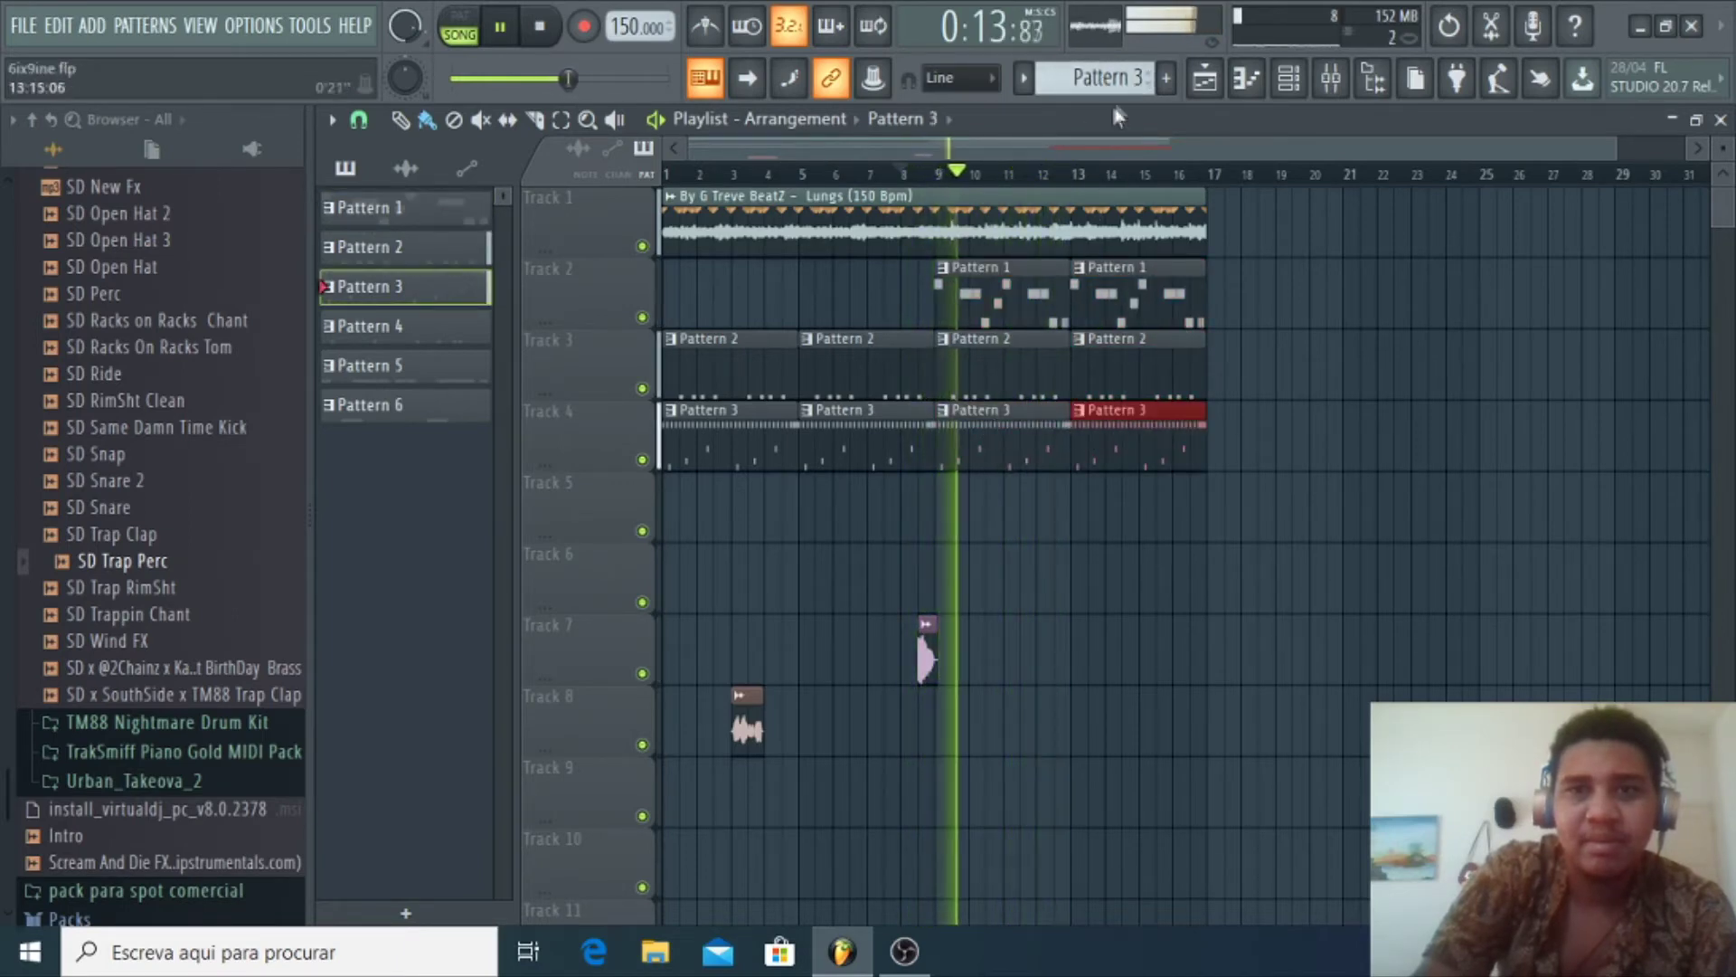
{"action": "scroll", "coordinate": [1101, 79], "scroll_direction": "down", "scroll_amount": 3}
{"action": "scroll", "coordinate": [1102, 79], "scroll_direction": "up", "scroll_amount": 1}
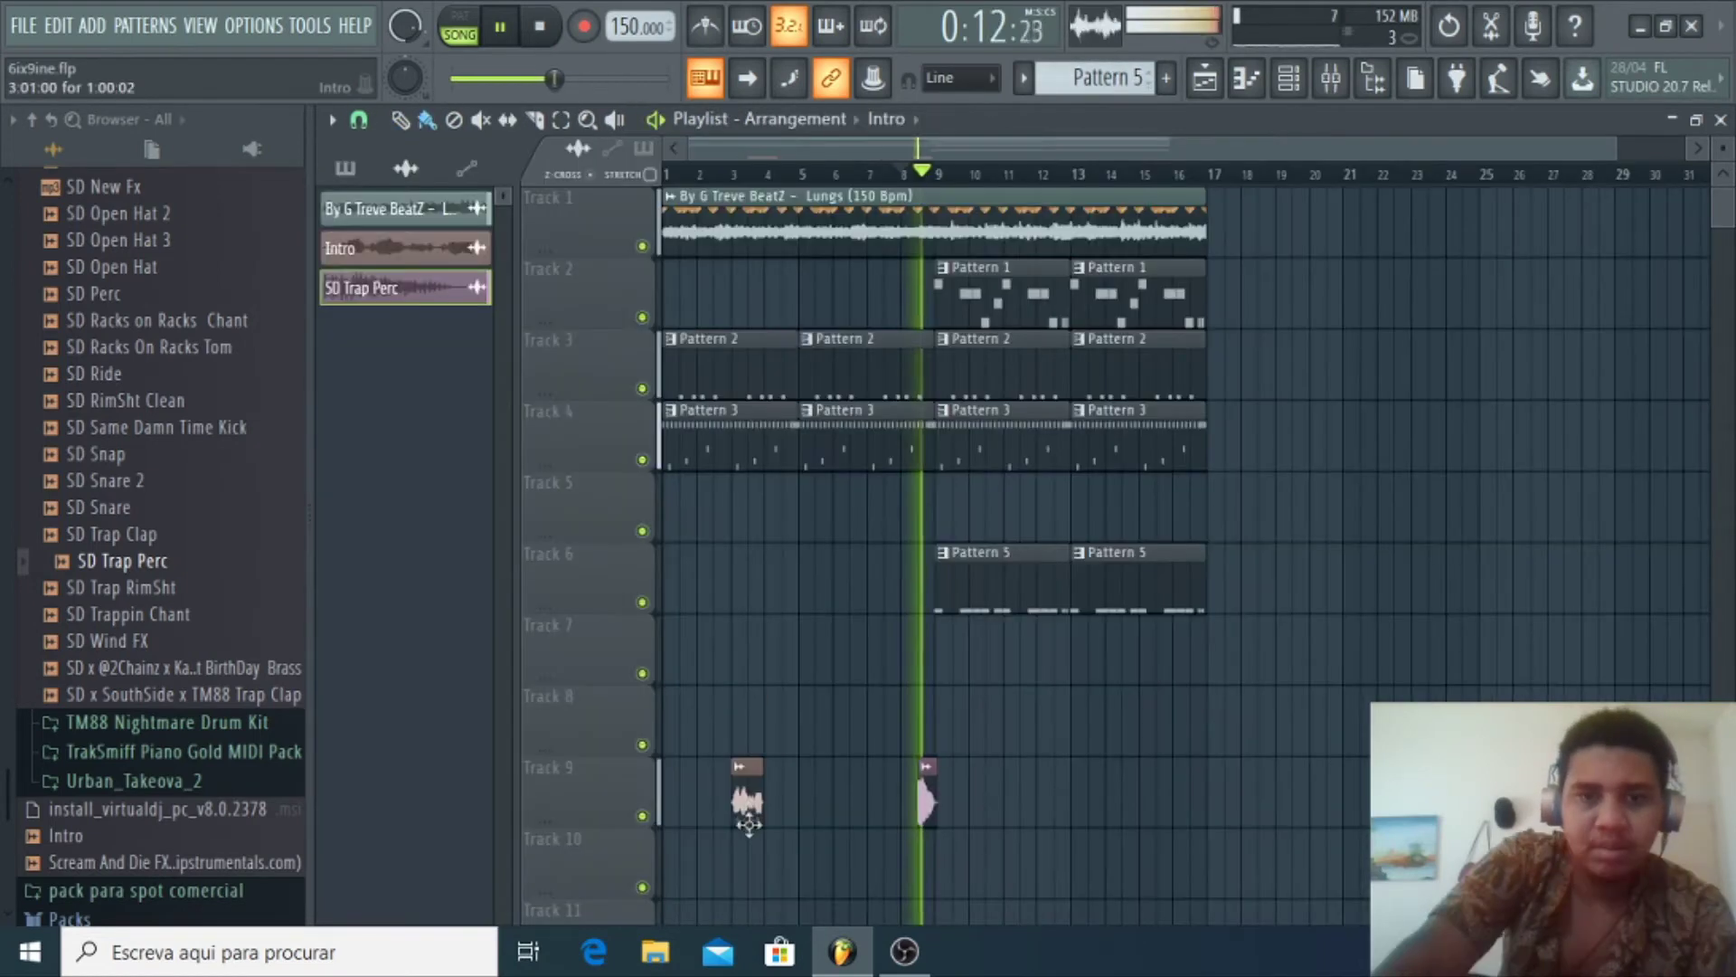
Move the Intro clip at bar 3 from Track 9 down to Track 10
{"action": "left_click_drag", "start_coordinate": [735, 811], "coordinate": [736, 882]}
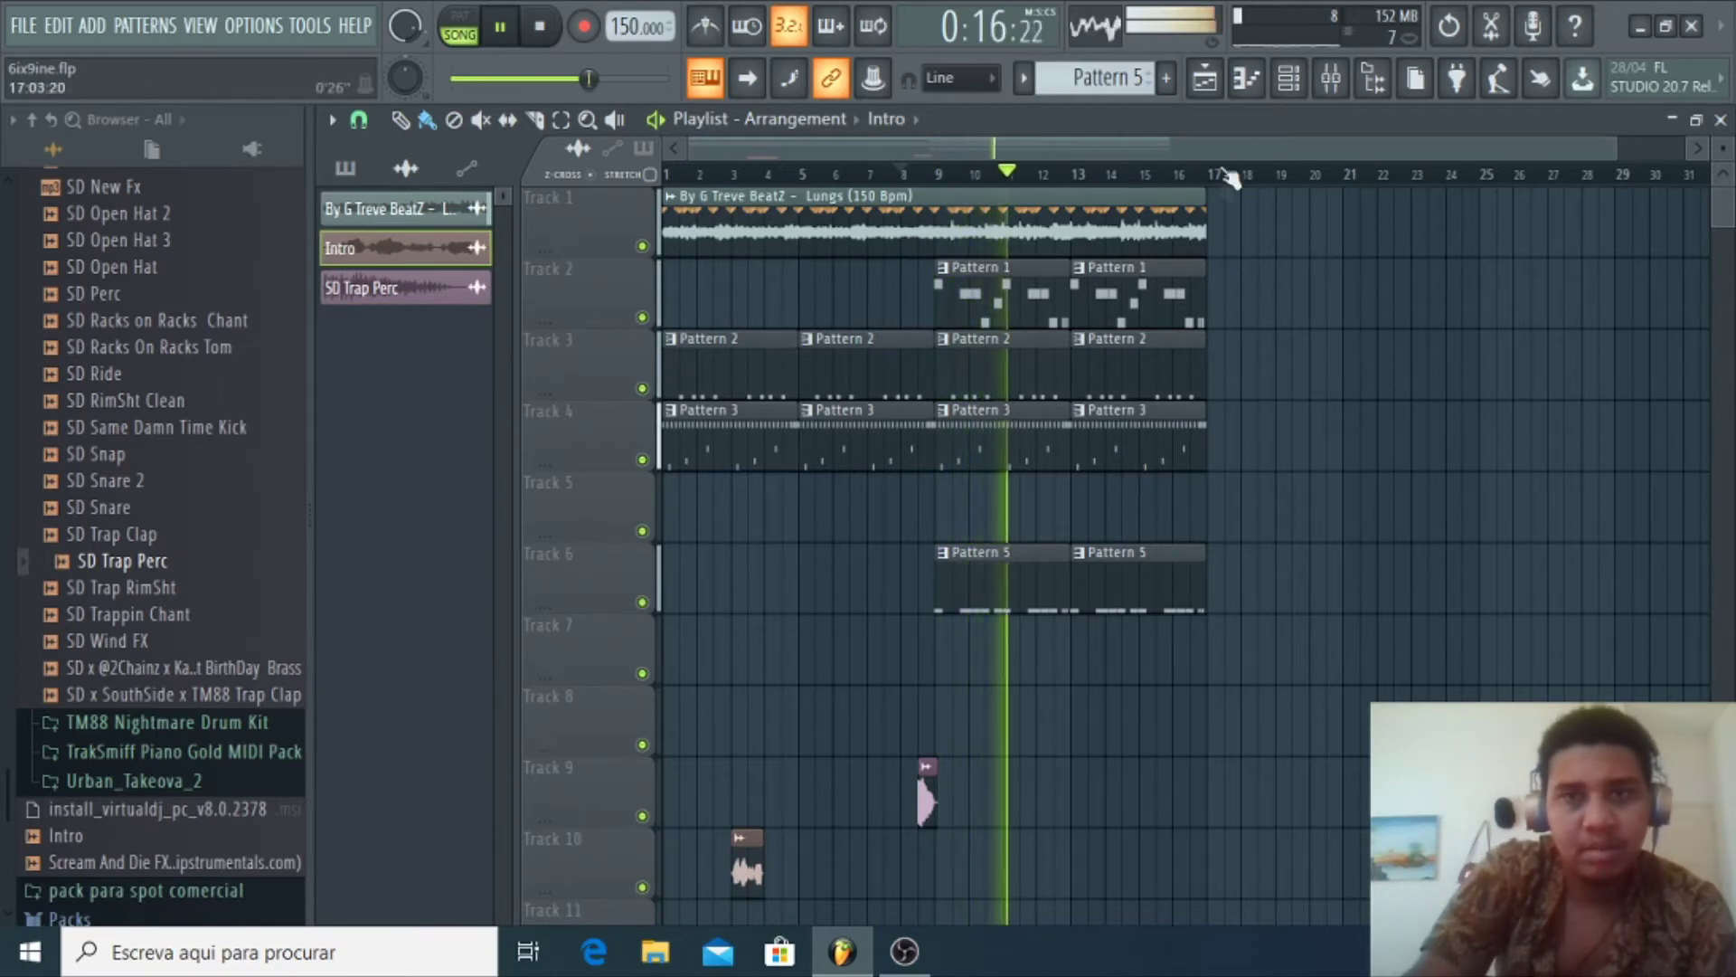
{"action": "scroll", "coordinate": [1130, 463], "scroll_direction": "down", "scroll_amount": 2}
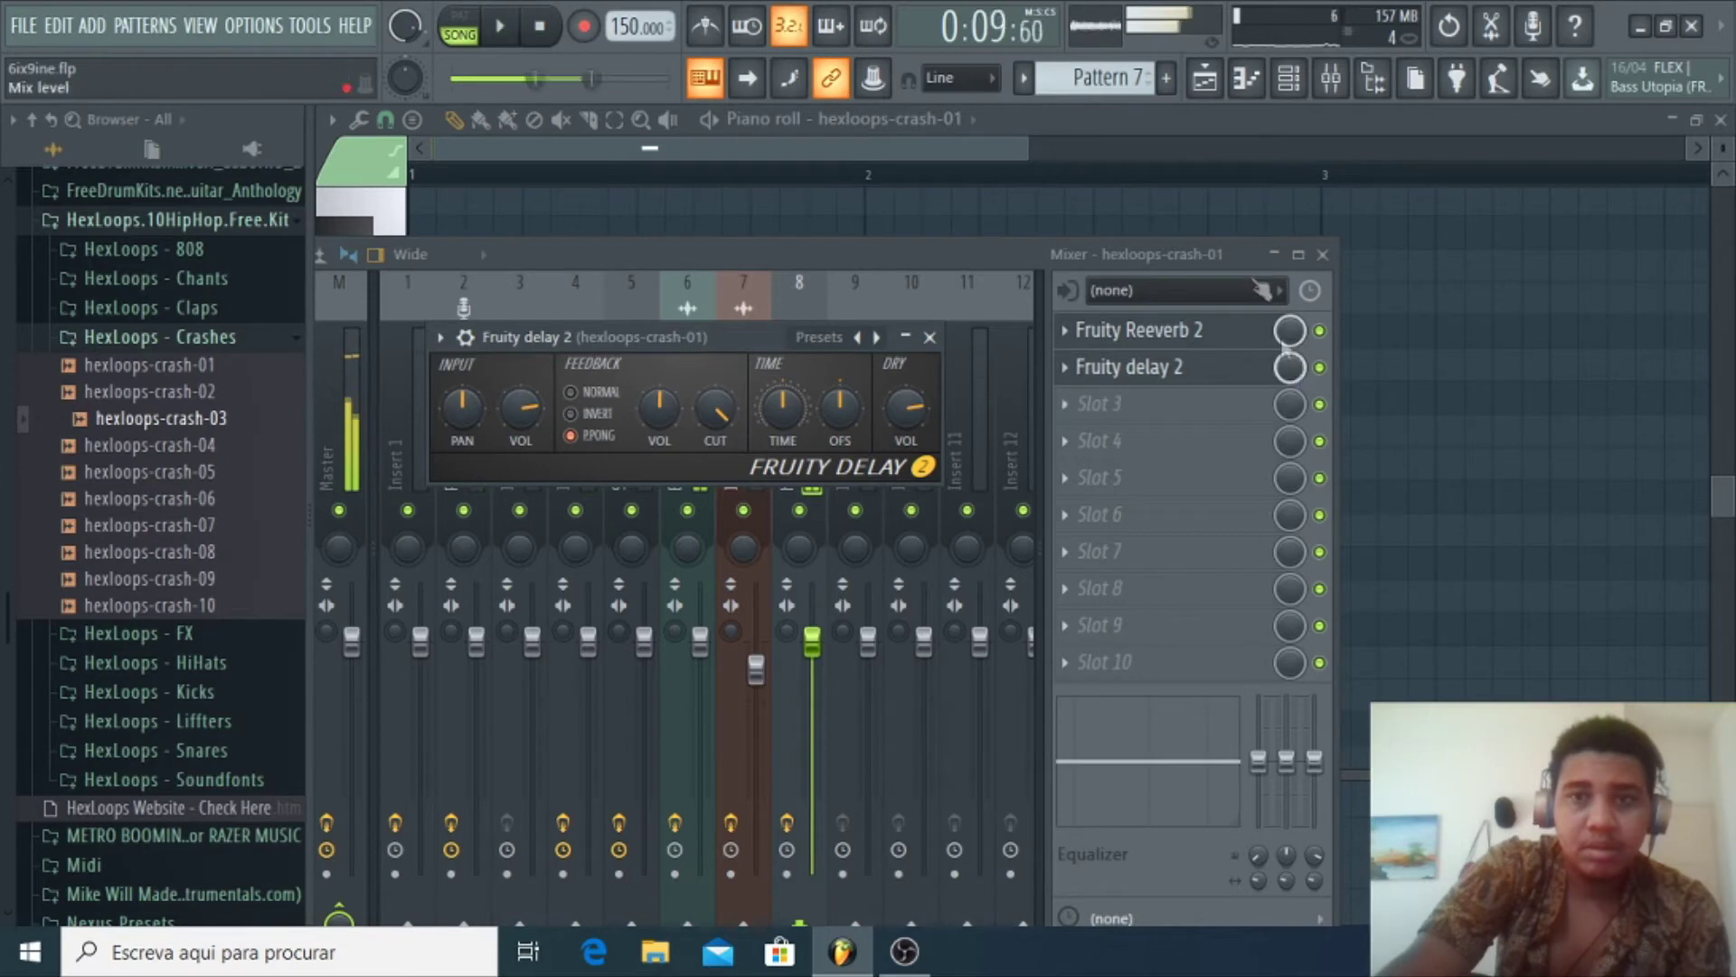
Play the song from the playlist and check the hexloops-crash-01 notes in the Pattern 7 clip
{"action": "left_click", "coordinate": [1204, 79]}
{"action": "key", "text": "space"}
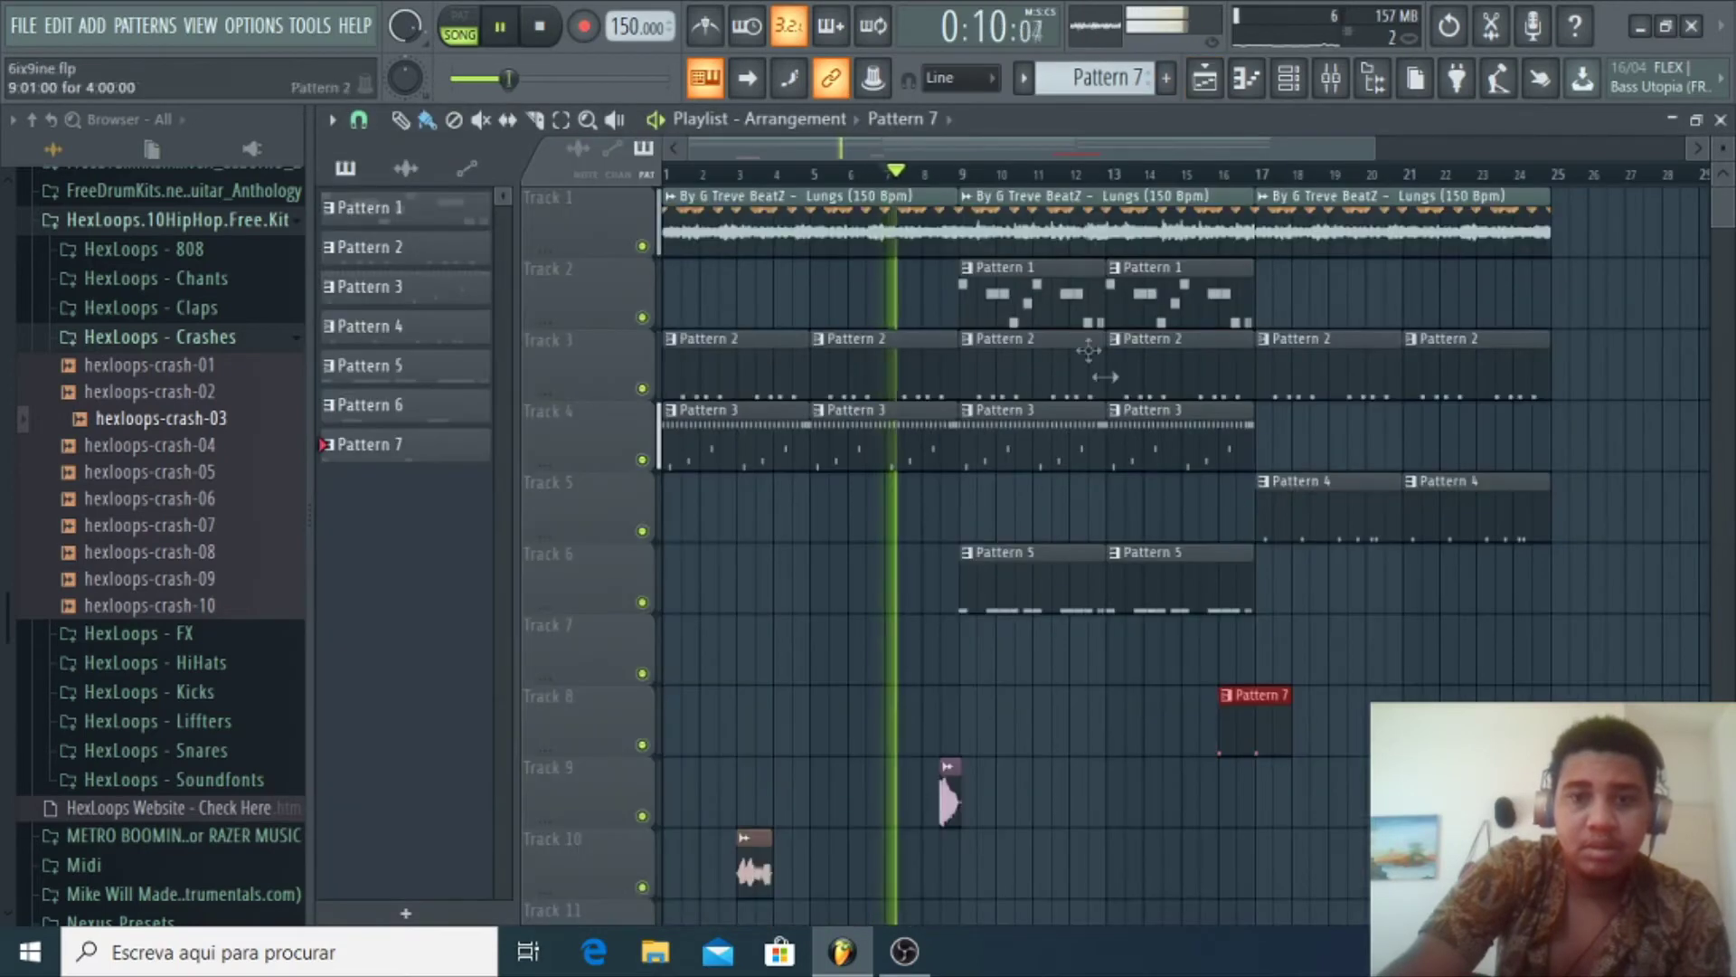
{"action": "double_click", "coordinate": [1236, 709]}
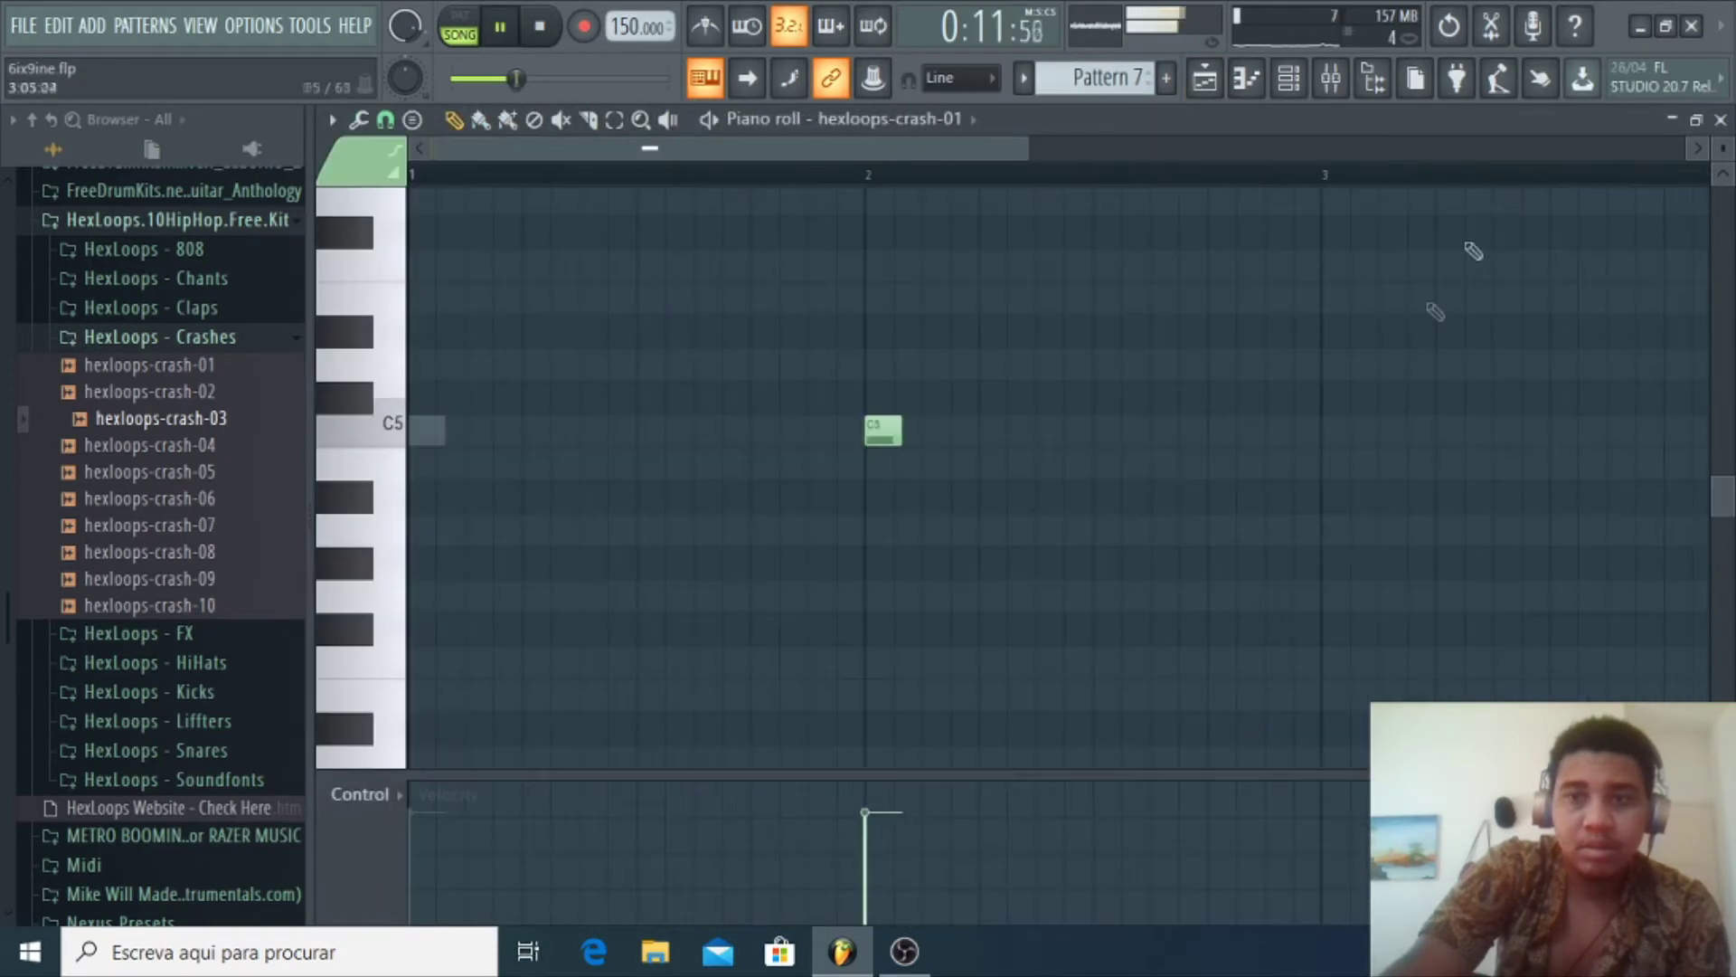
{"action": "left_click", "coordinate": [1721, 120]}
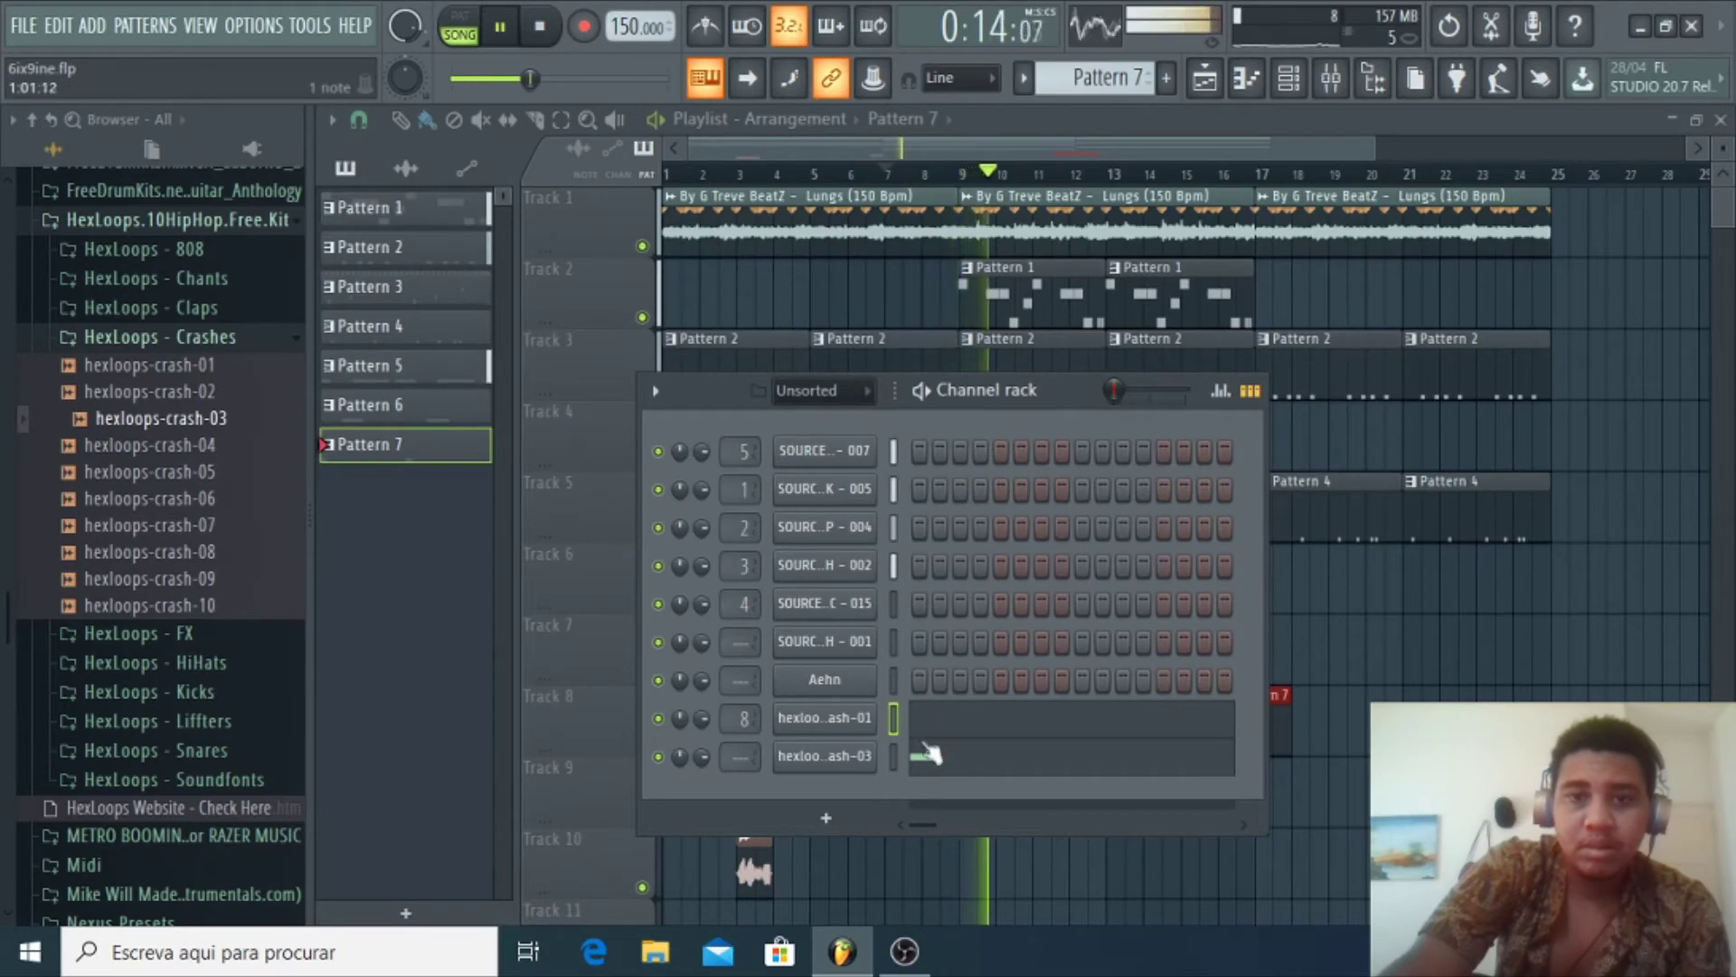
Route the hexloops-crash-03 channel to mixer Insert 9
{"action": "left_click", "coordinate": [1331, 80]}
{"action": "left_click", "coordinate": [848, 407]}
{"action": "right_click", "coordinate": [879, 276]}
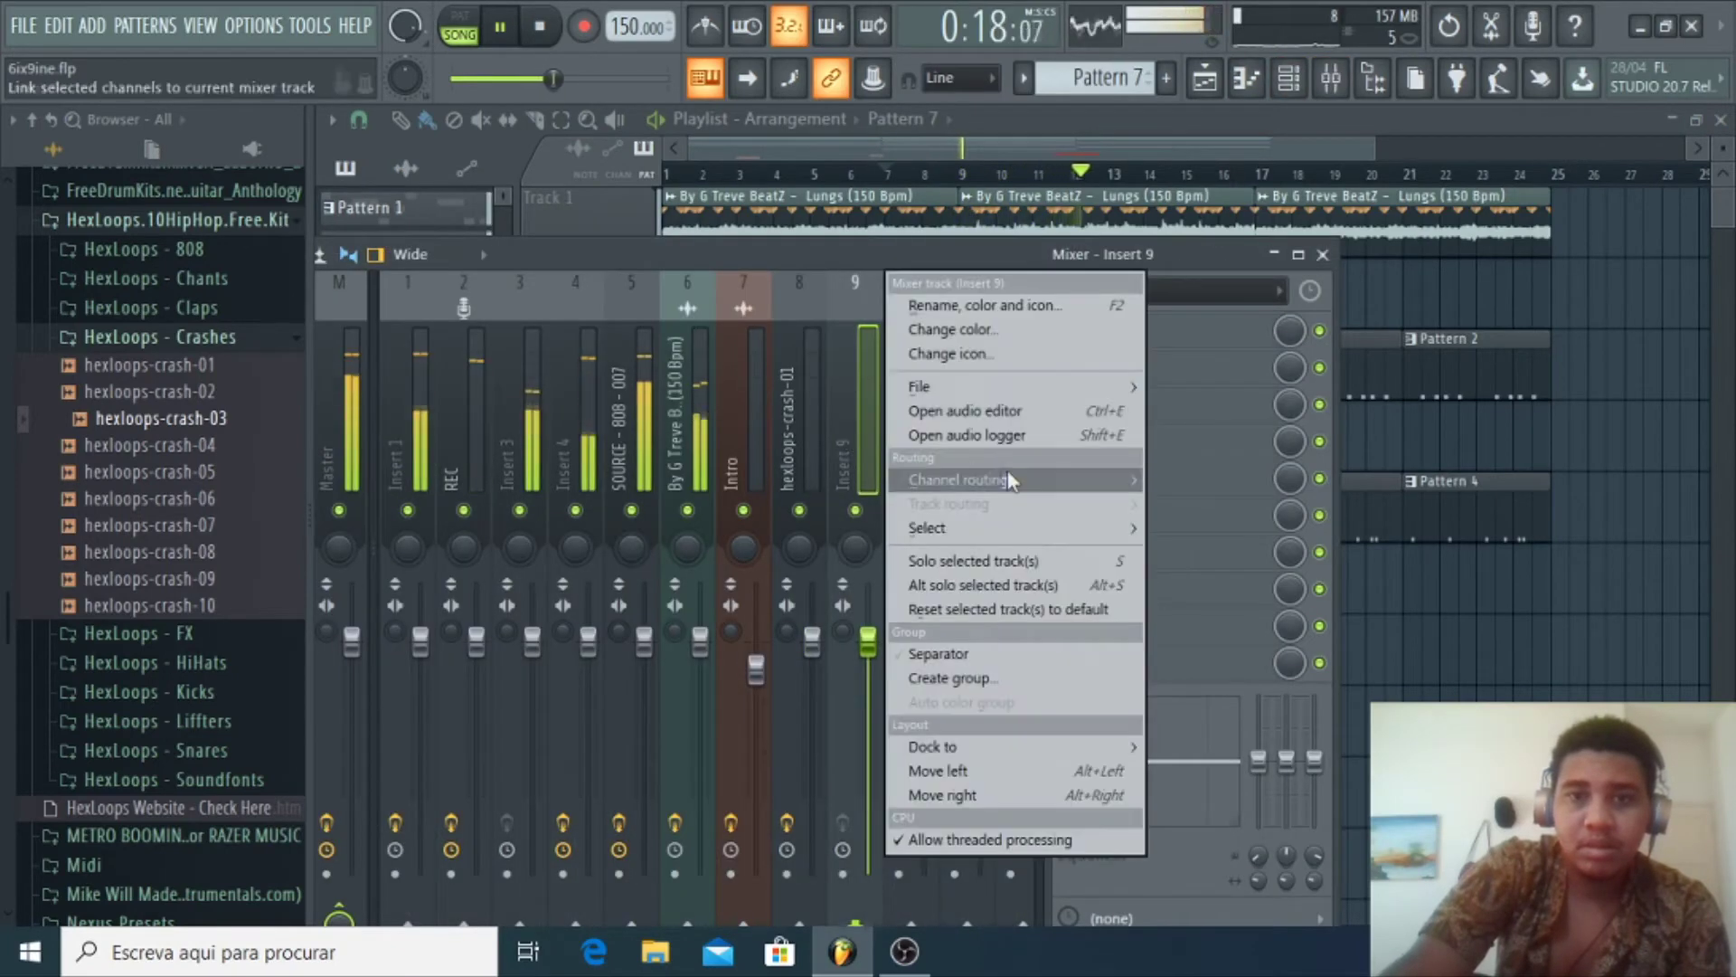
{"action": "left_click", "coordinate": [1167, 480]}
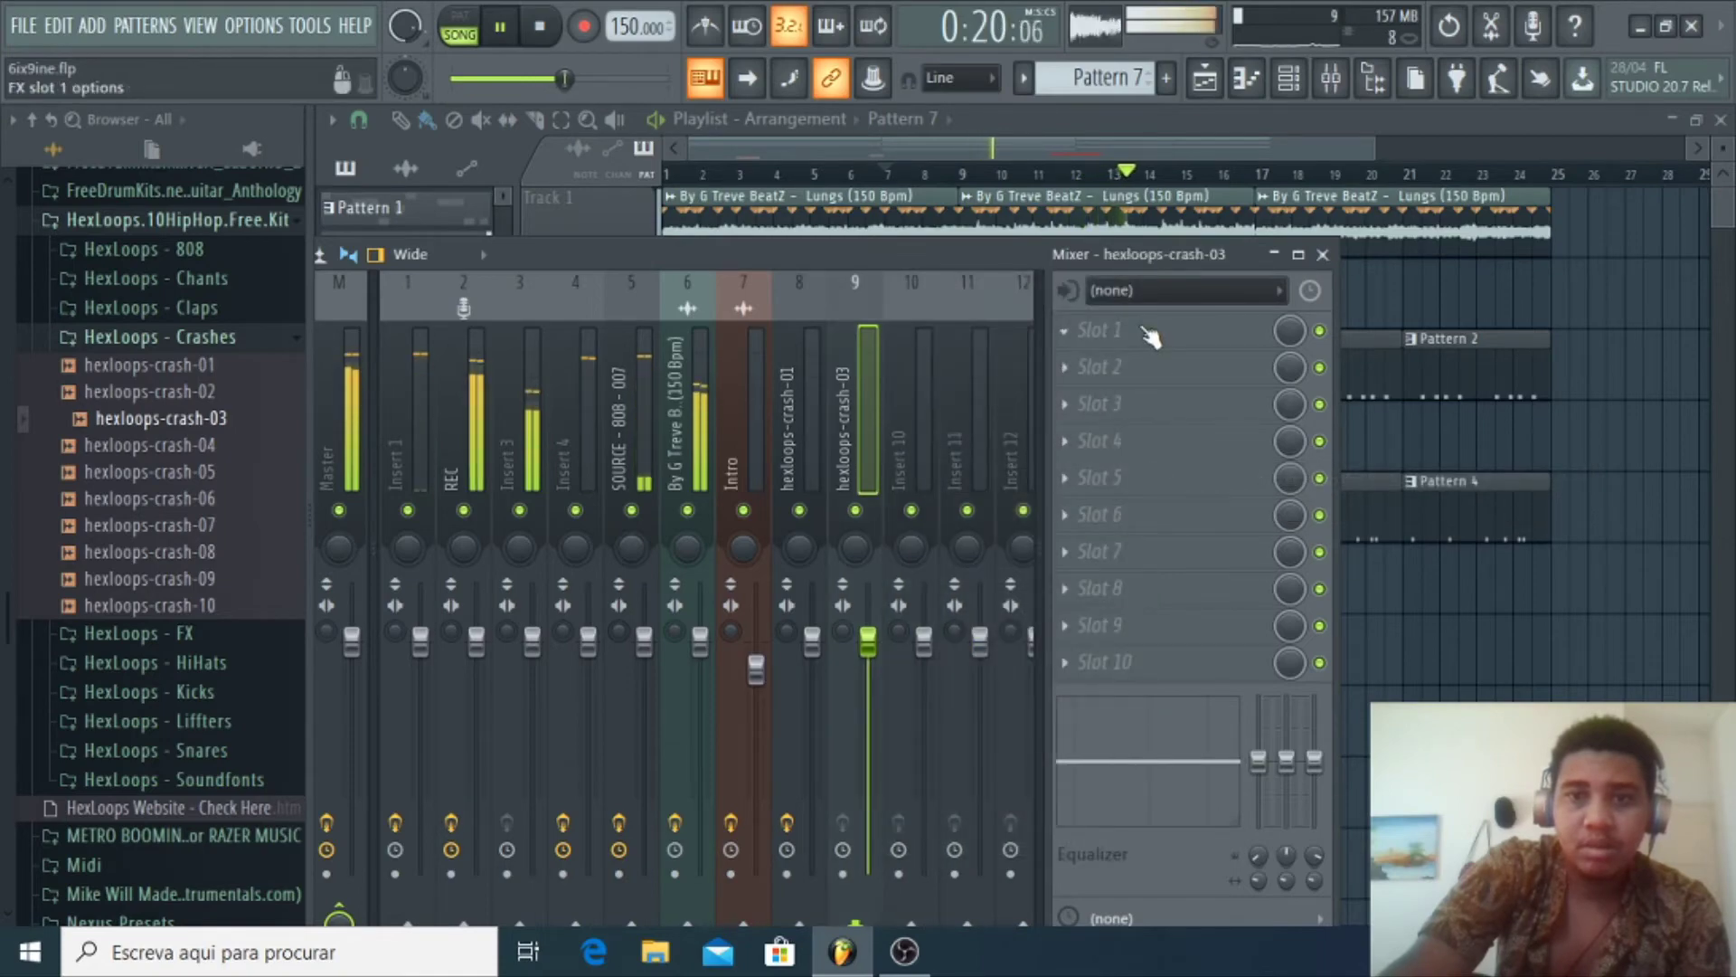
Load Fruity Multiband Compressor on the first effect slot of hexloops-crash-03 and choose its 2 band comp 2 preset
{"action": "key", "text": "F8"}
{"action": "left_click_drag", "start_coordinate": [364, 411], "coordinate": [1077, 333]}
{"action": "left_click", "coordinate": [1418, 371]}
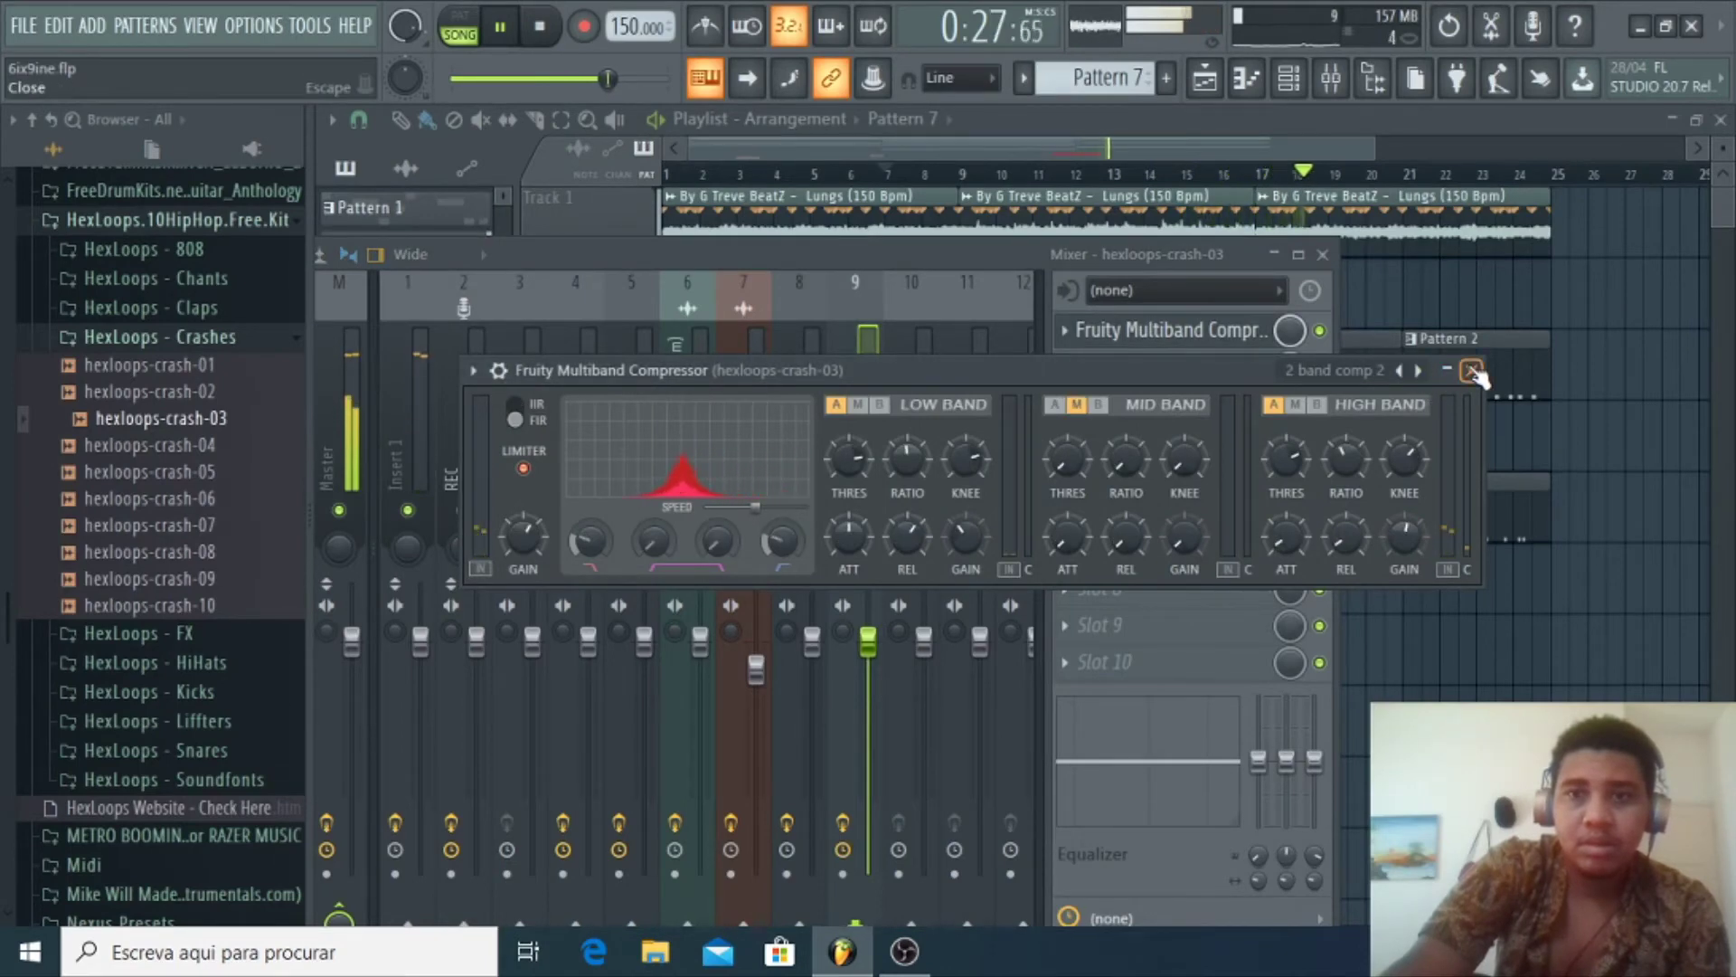
{"action": "left_click", "coordinate": [1471, 370]}
Place a Pattern 1 clip at bar 21 on Track 2 of the playlist
{"action": "left_click", "coordinate": [1466, 142]}
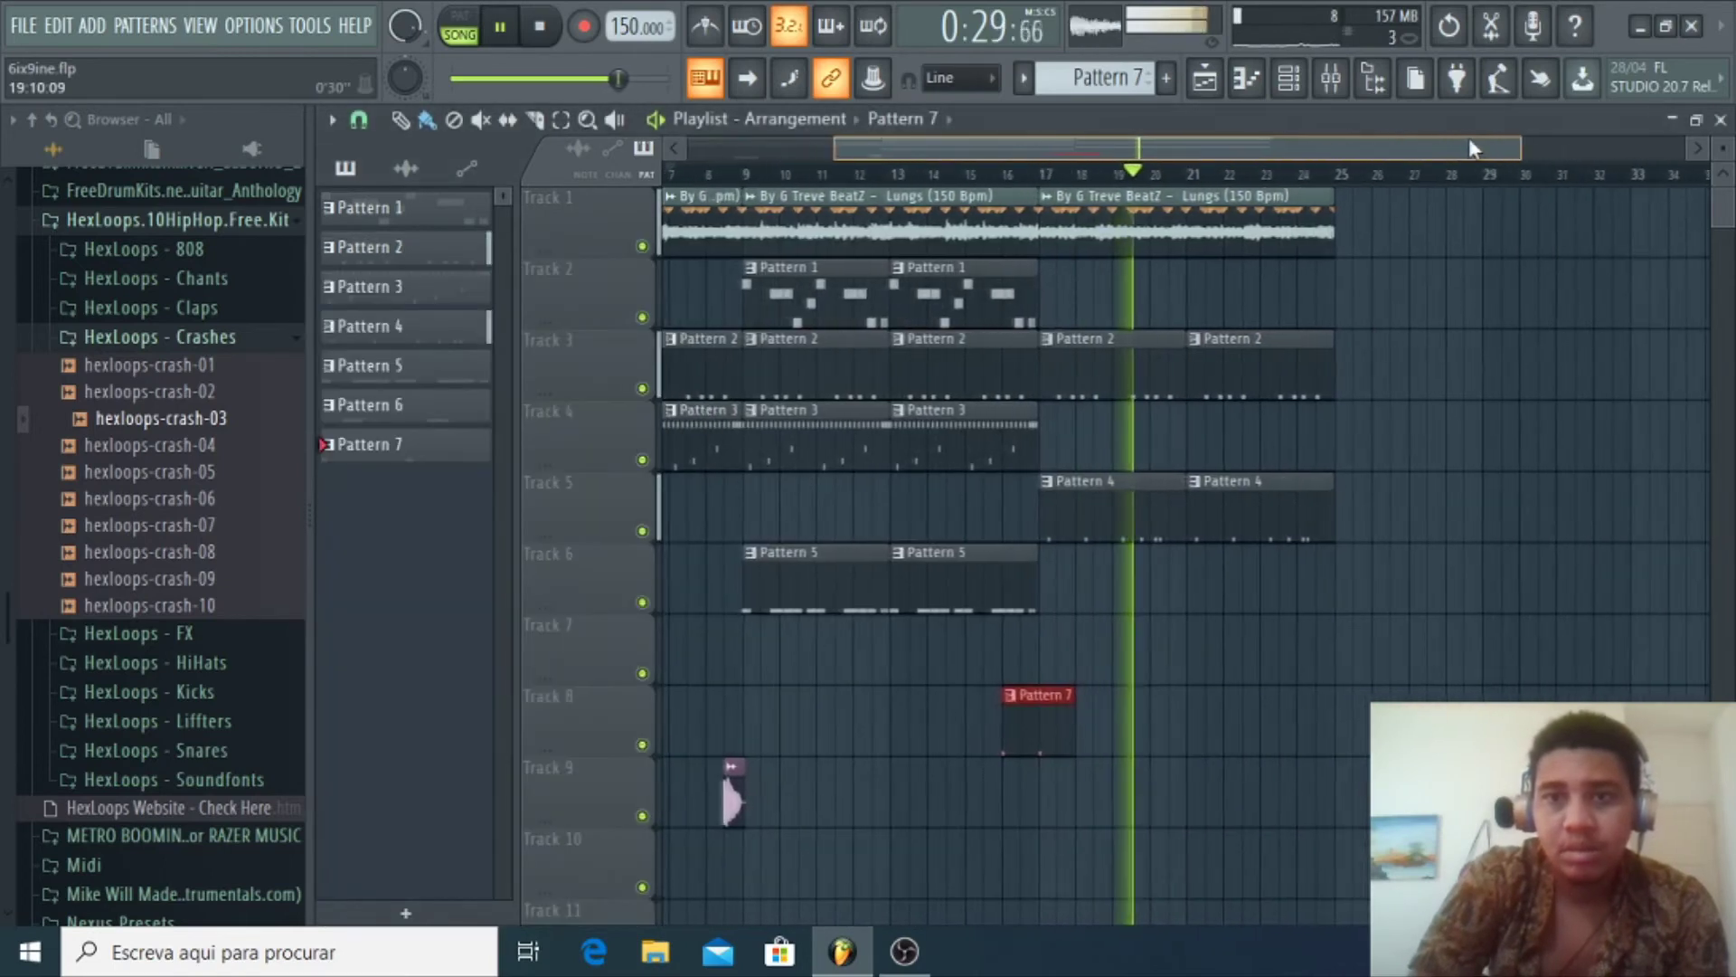
{"action": "left_click_drag", "start_coordinate": [1466, 141], "coordinate": [1505, 141]}
{"action": "left_click", "coordinate": [407, 208]}
{"action": "left_click", "coordinate": [1130, 282]}
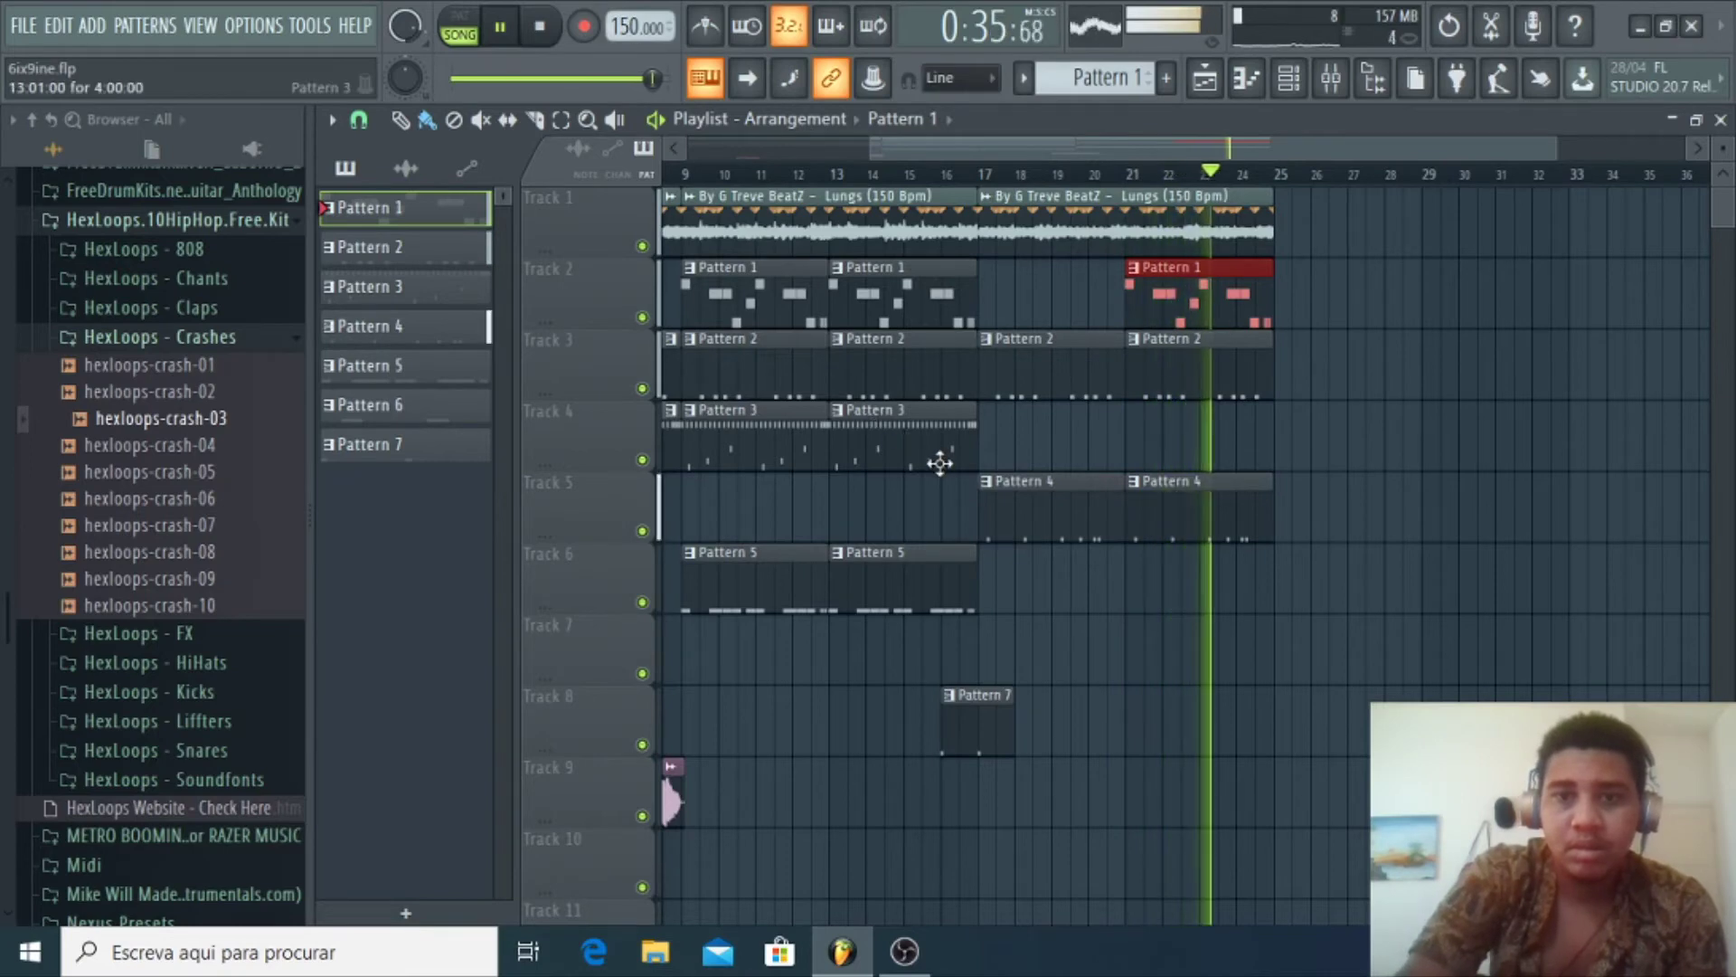
Add the Pattern 7 crash clip at bar 24 on Track 8 and a Pattern 3 clip at bar 21 on Track 4
{"action": "left_click", "coordinate": [981, 720]}
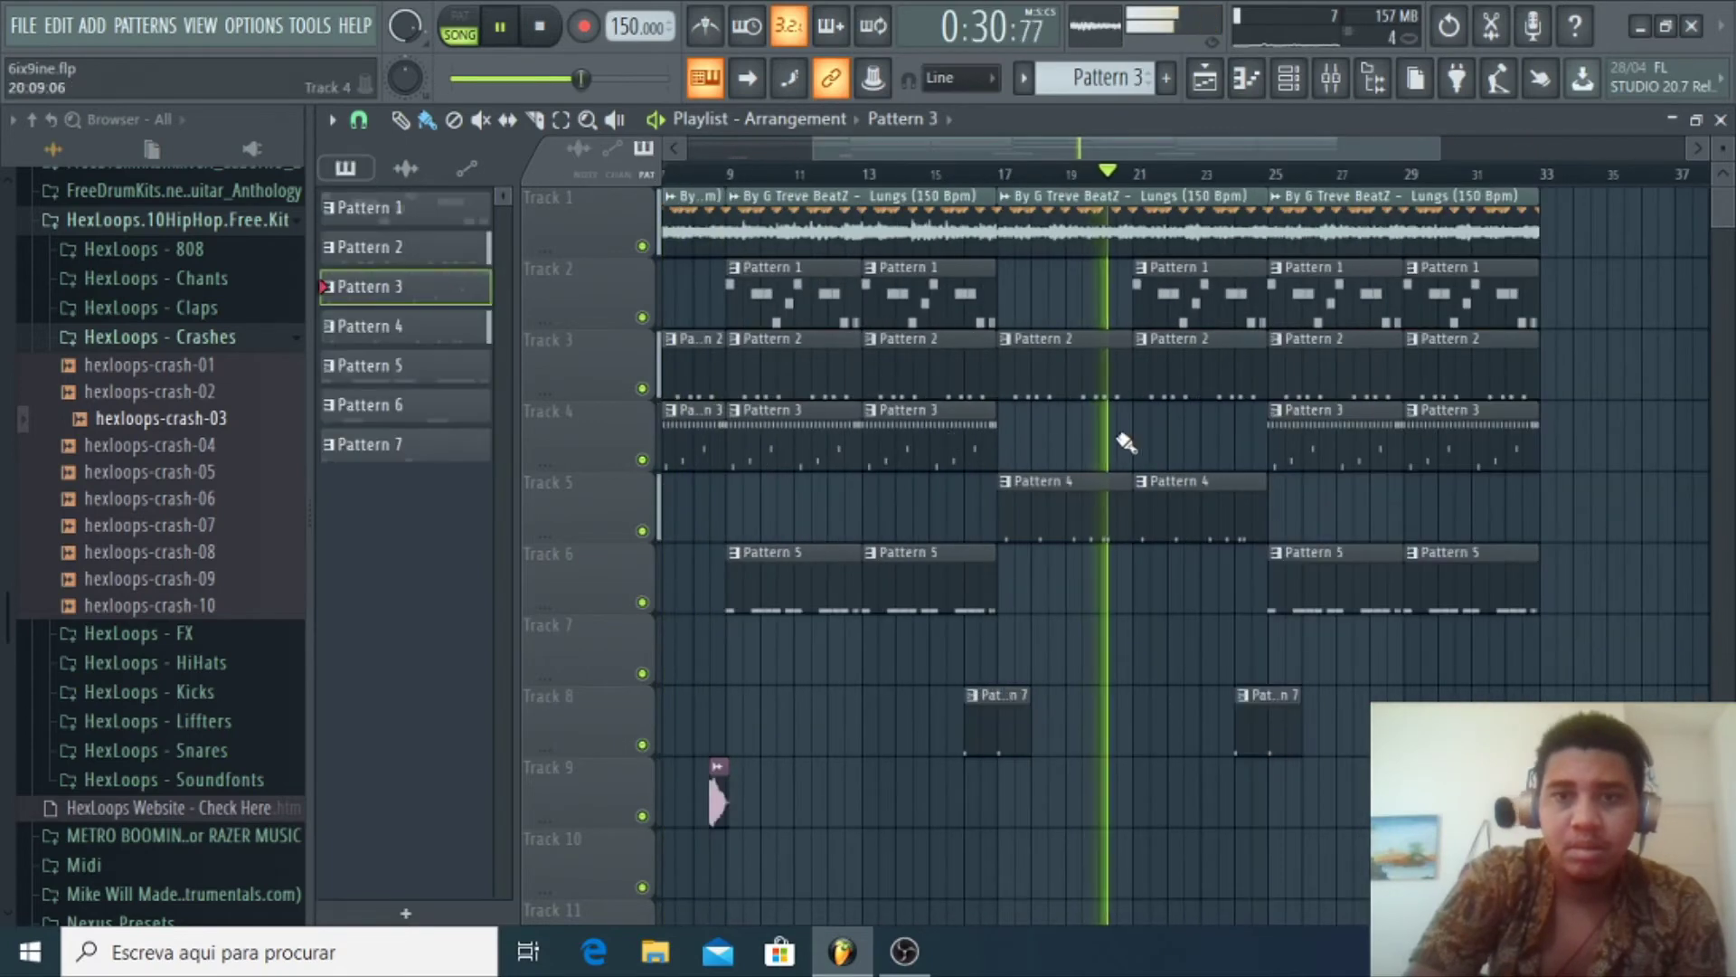
{"action": "left_click", "coordinate": [1138, 440]}
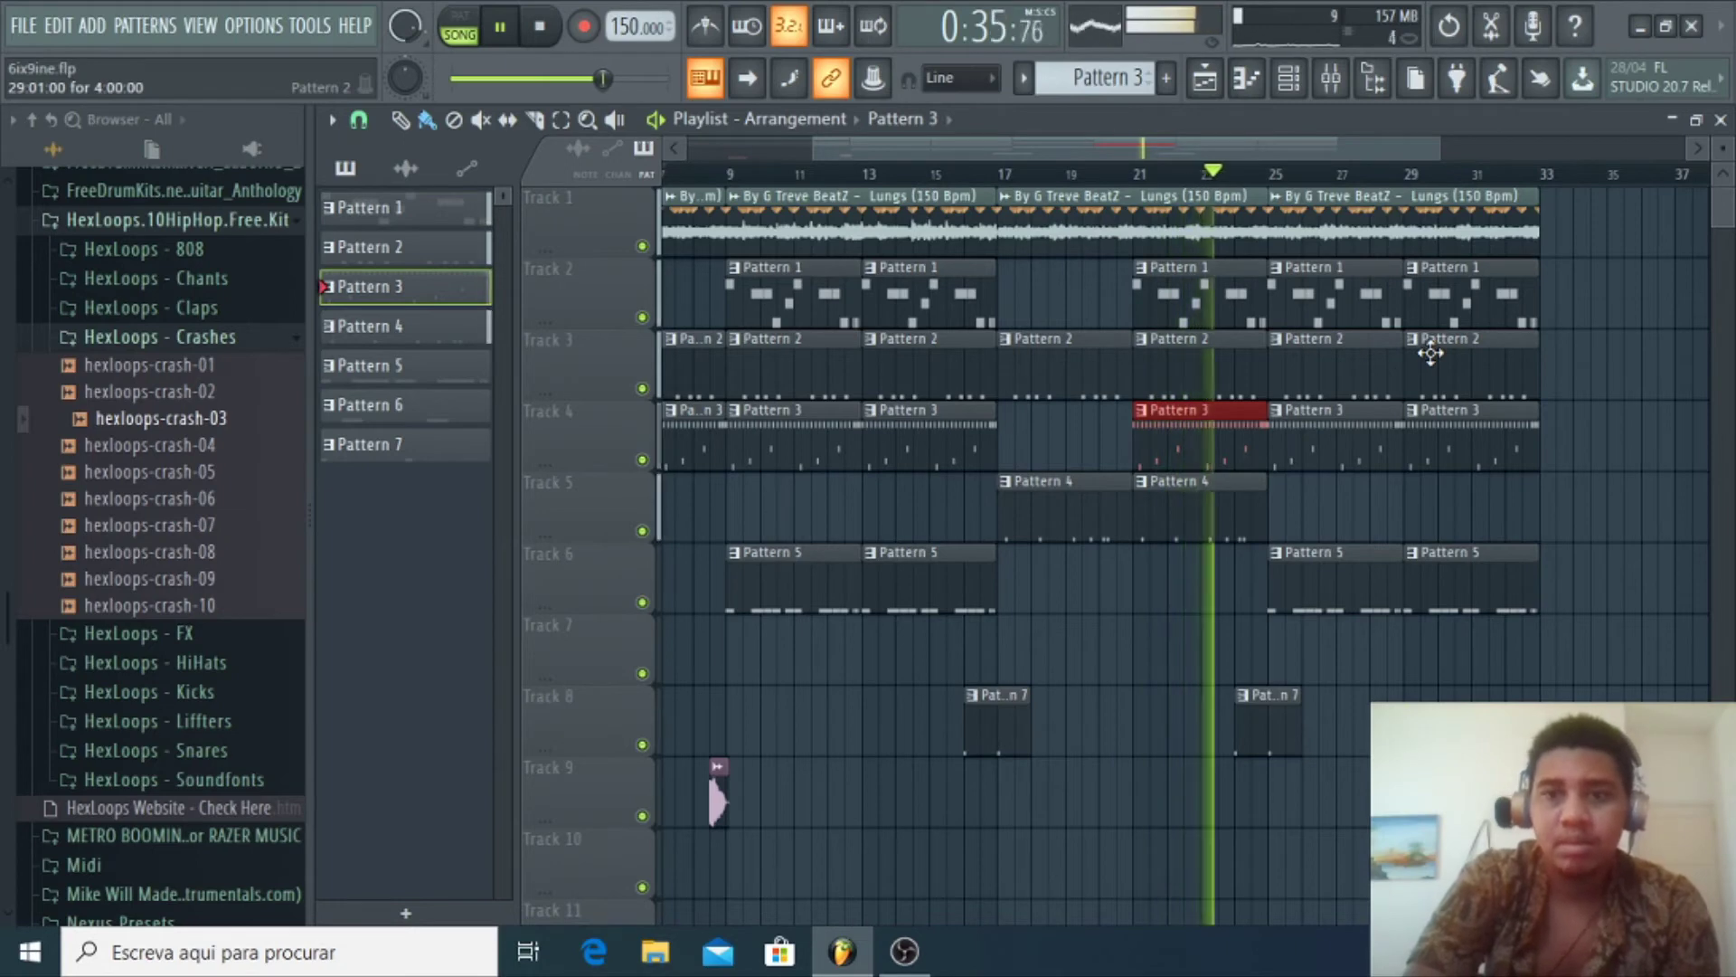
Place Pattern 4 clips at bars 25 and 29 on Track 5 and delete the Pattern 3 clips above them
{"action": "left_click", "coordinate": [1253, 514]}
{"action": "left_click_drag", "start_coordinate": [1293, 514], "coordinate": [1276, 515]}
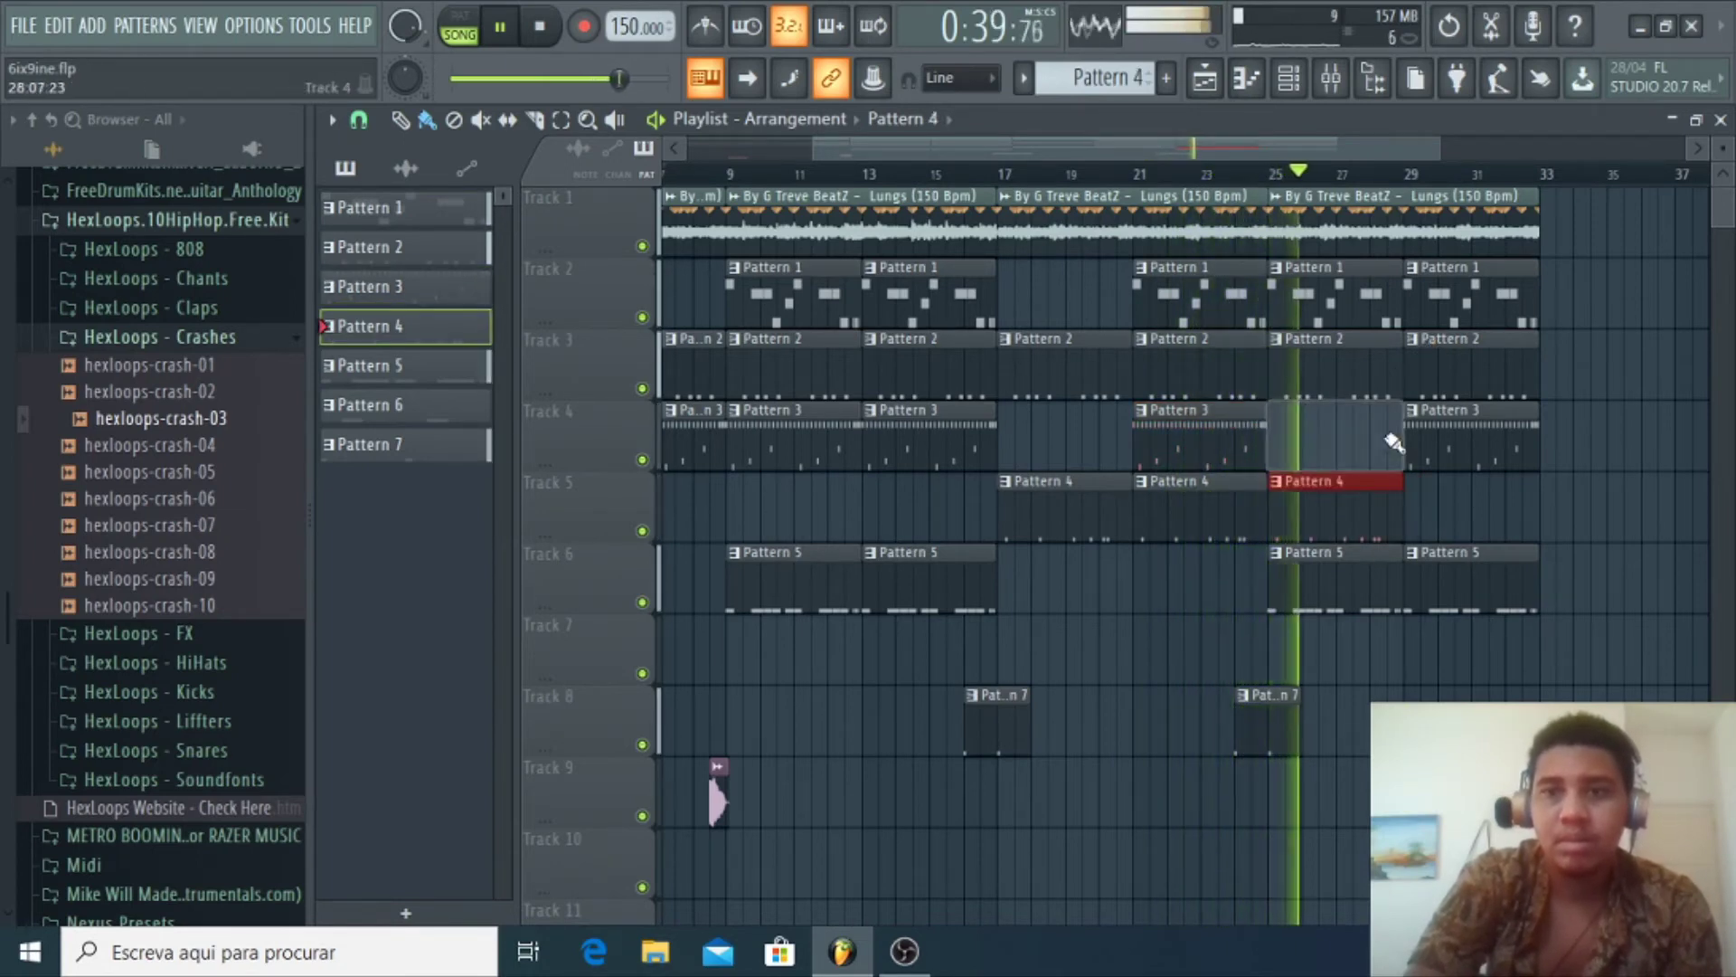
{"action": "right_click", "coordinate": [1387, 437]}
{"action": "left_click", "coordinate": [1424, 508]}
{"action": "left_click_drag", "start_coordinate": [1488, 508], "coordinate": [1473, 507]}
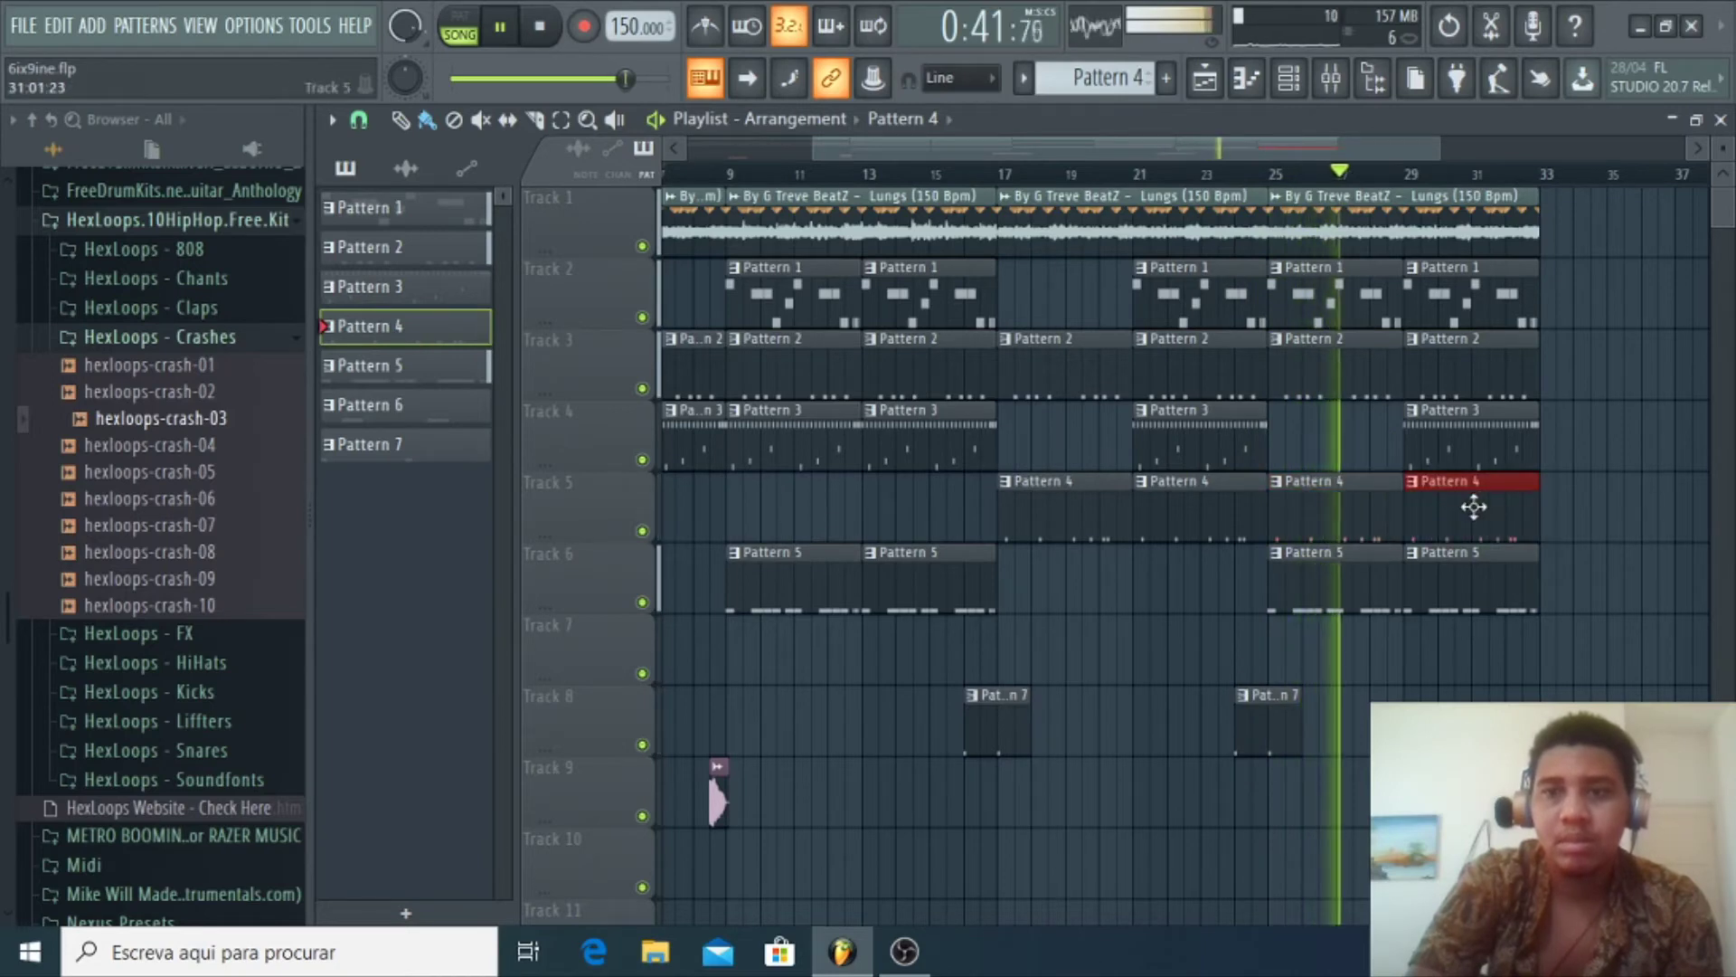
{"action": "right_click", "coordinate": [1467, 434]}
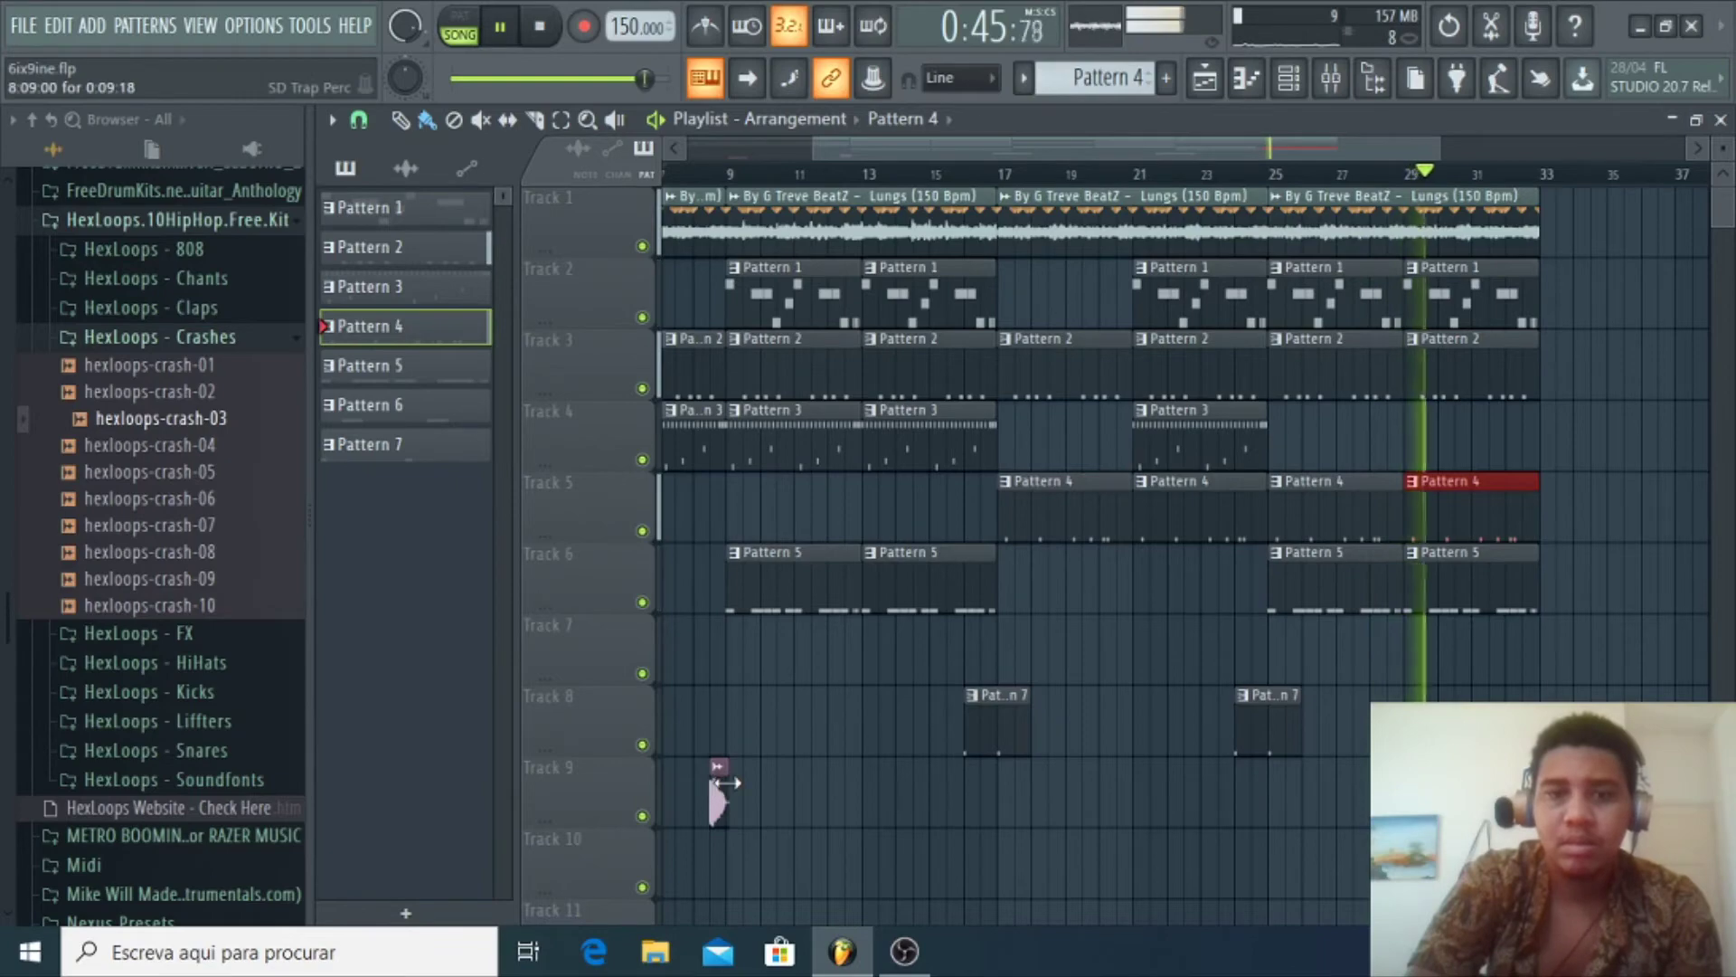
Add an SD Trap Perc clip just before bar 33 on Track 9 and Lungs loop clips at bars 33 and 41 on Track 1
{"action": "left_click", "coordinate": [726, 782]}
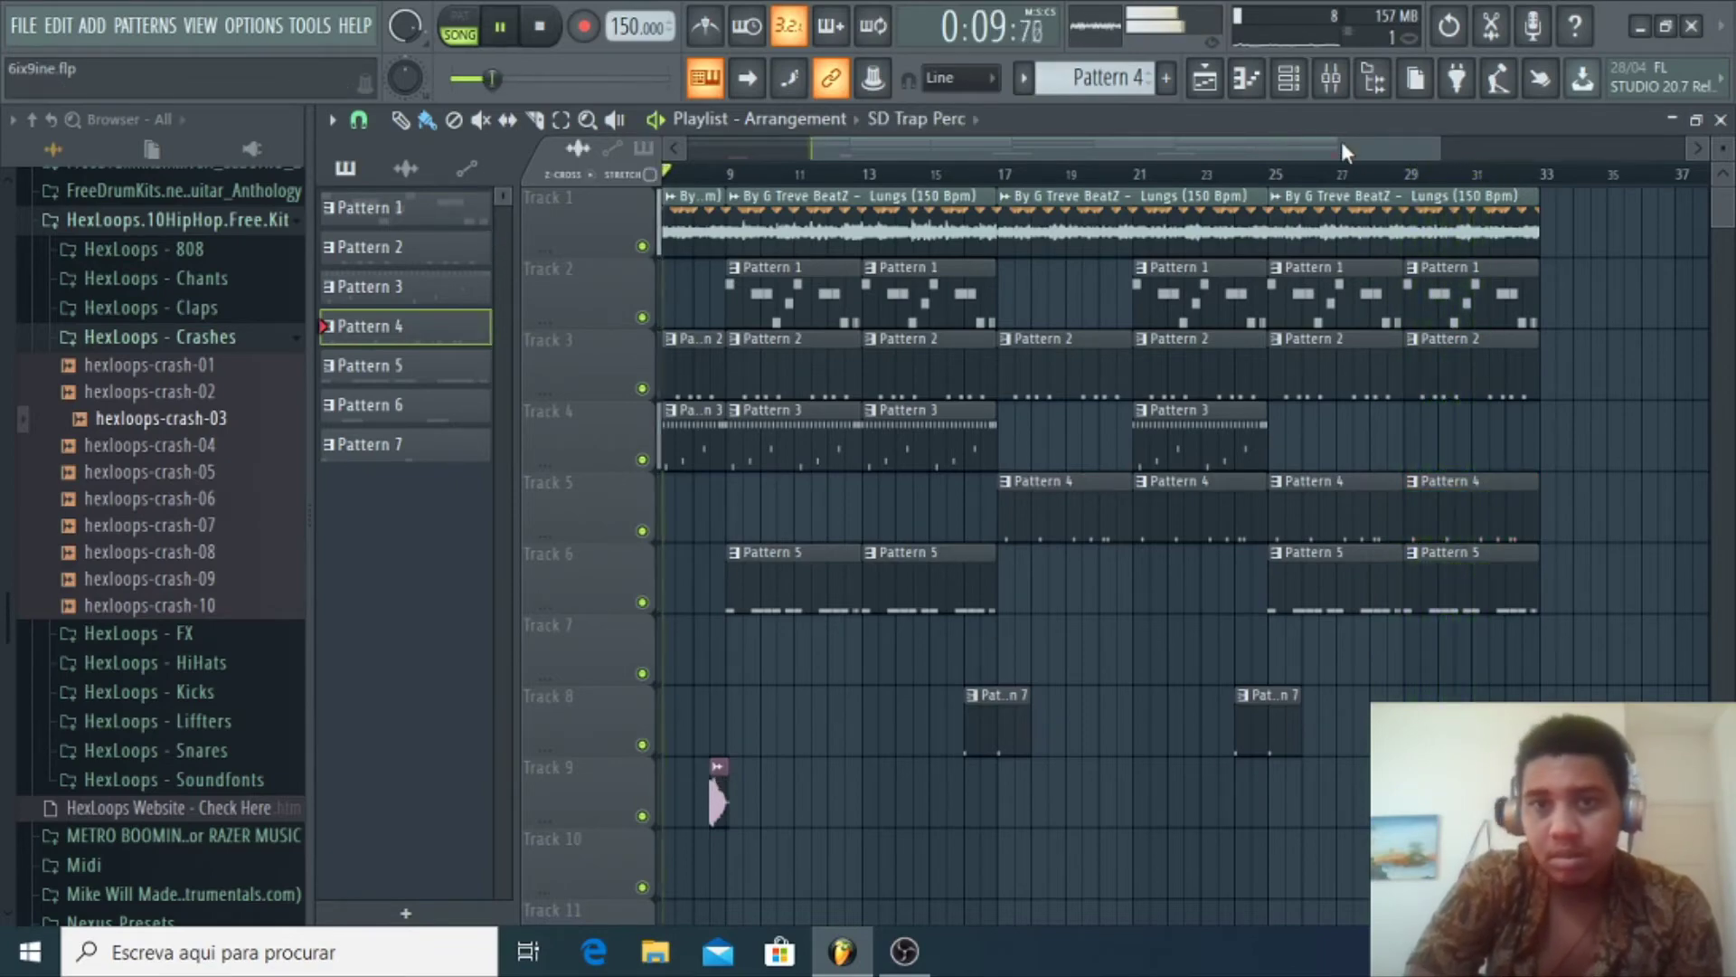
{"action": "left_click_drag", "start_coordinate": [1346, 149], "coordinate": [1221, 156]}
{"action": "left_click", "coordinate": [1024, 235]}
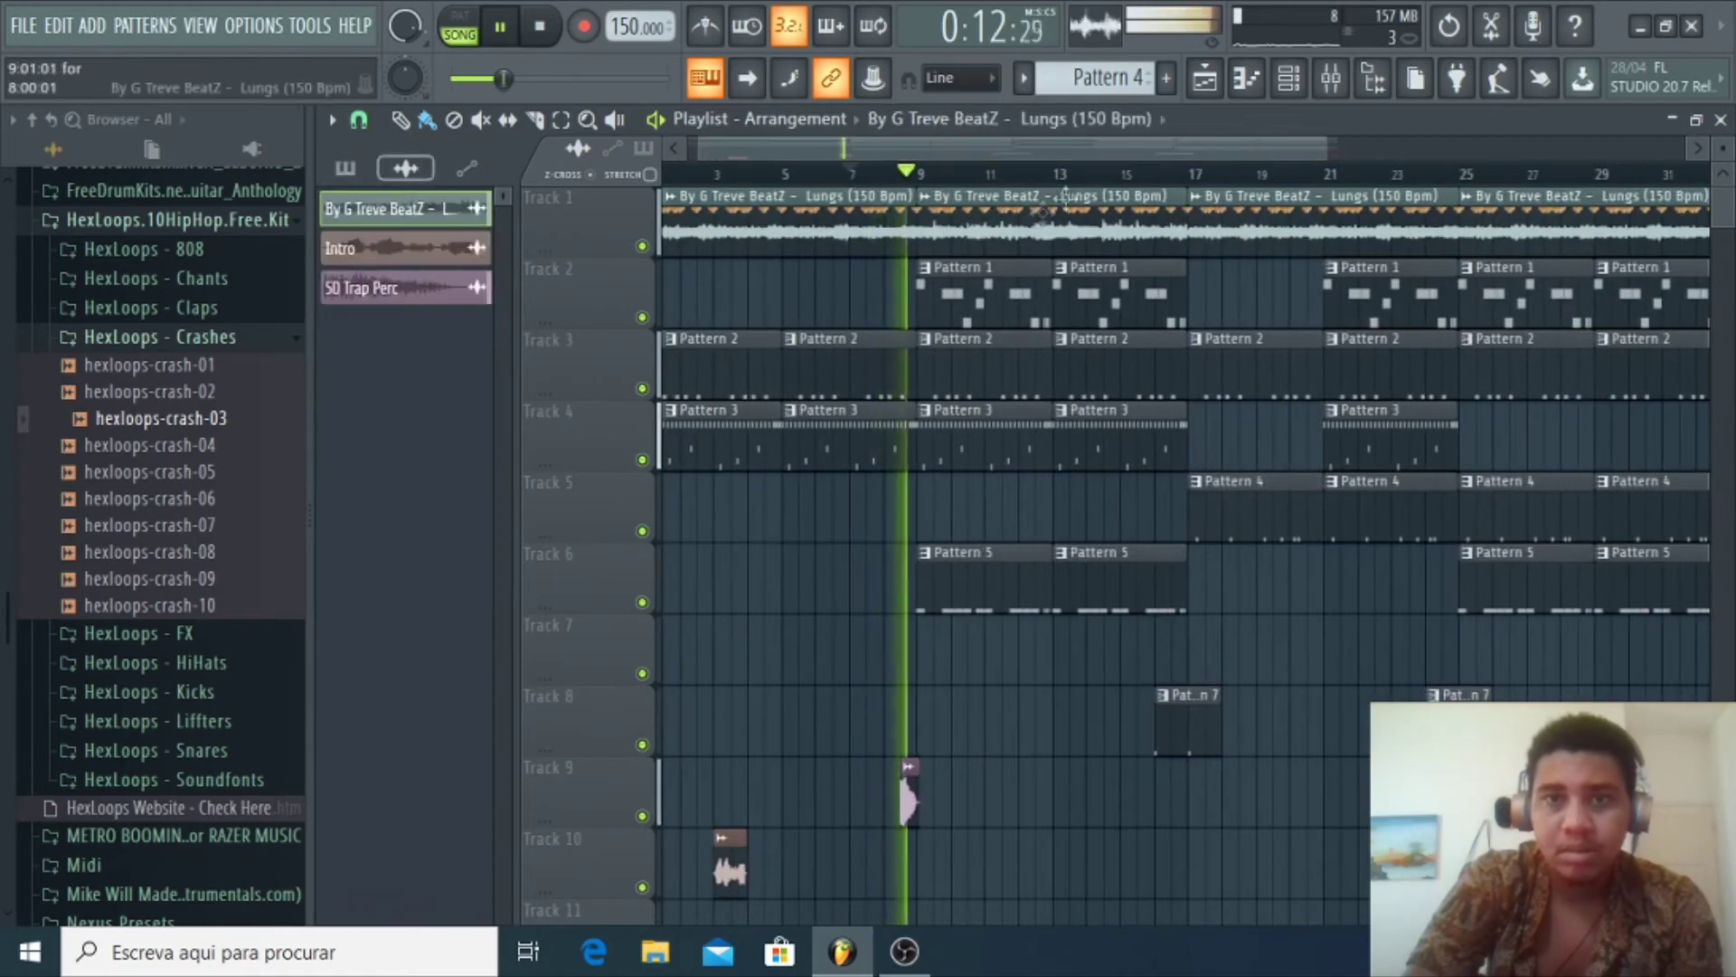
{"action": "left_click_drag", "start_coordinate": [1105, 155], "coordinate": [1506, 149]}
{"action": "left_click_drag", "start_coordinate": [1189, 226], "coordinate": [1169, 225]}
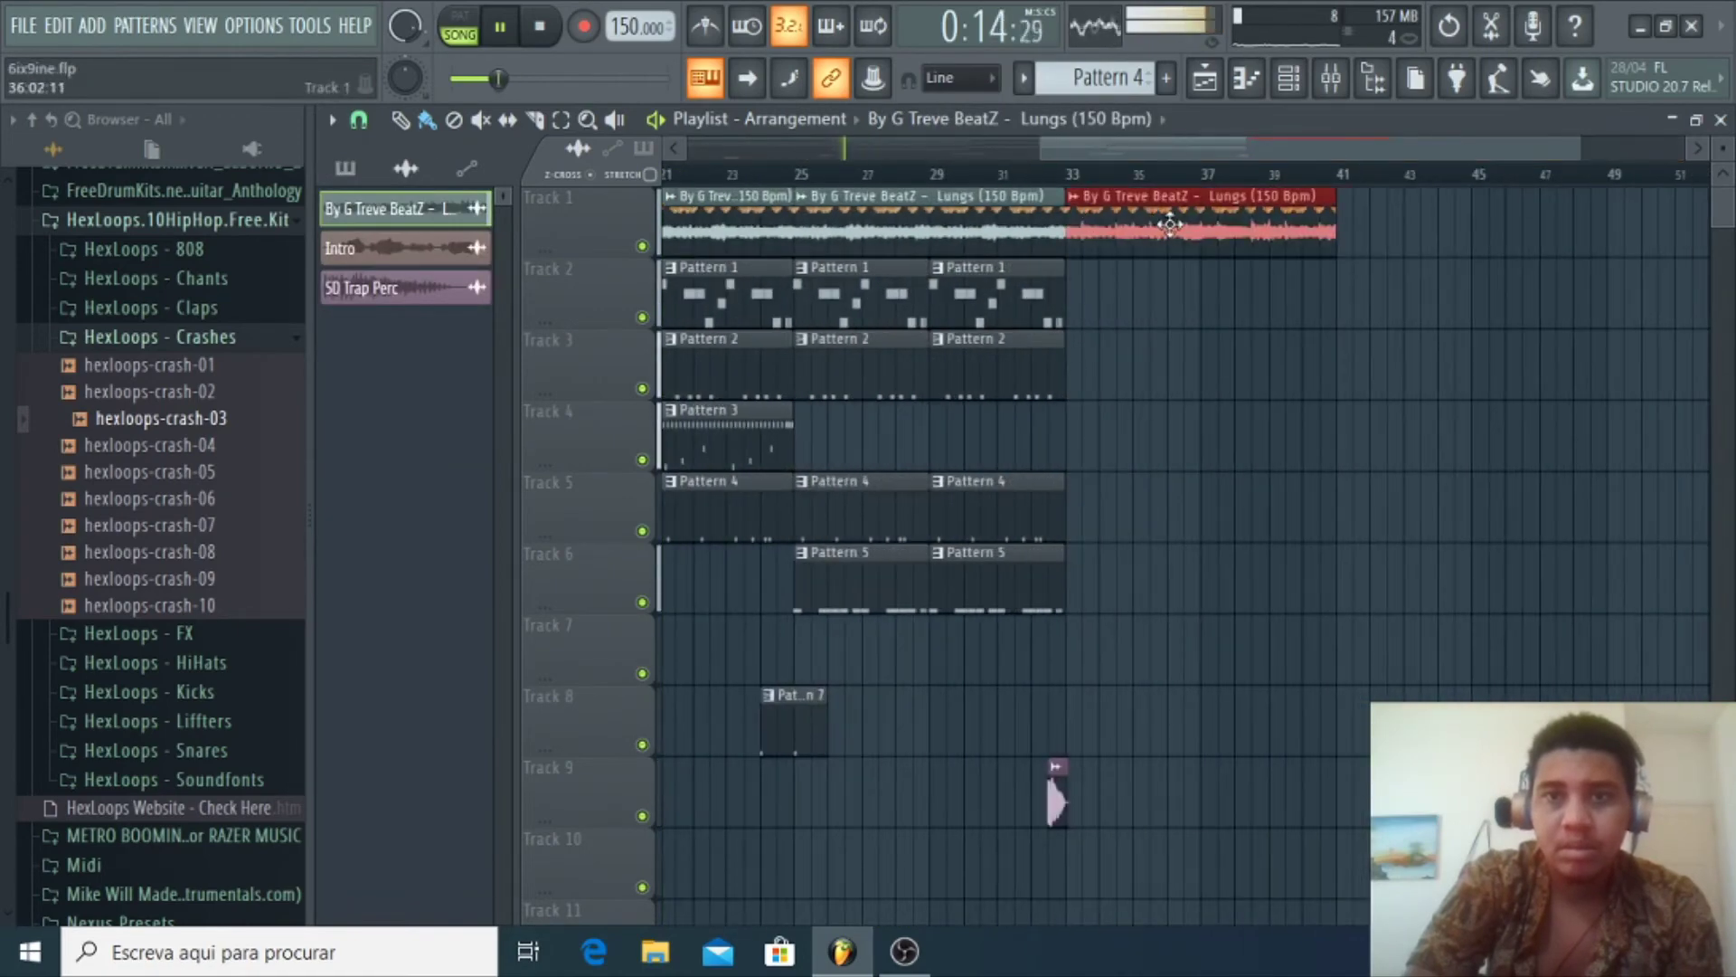
{"action": "left_click", "coordinate": [1385, 228]}
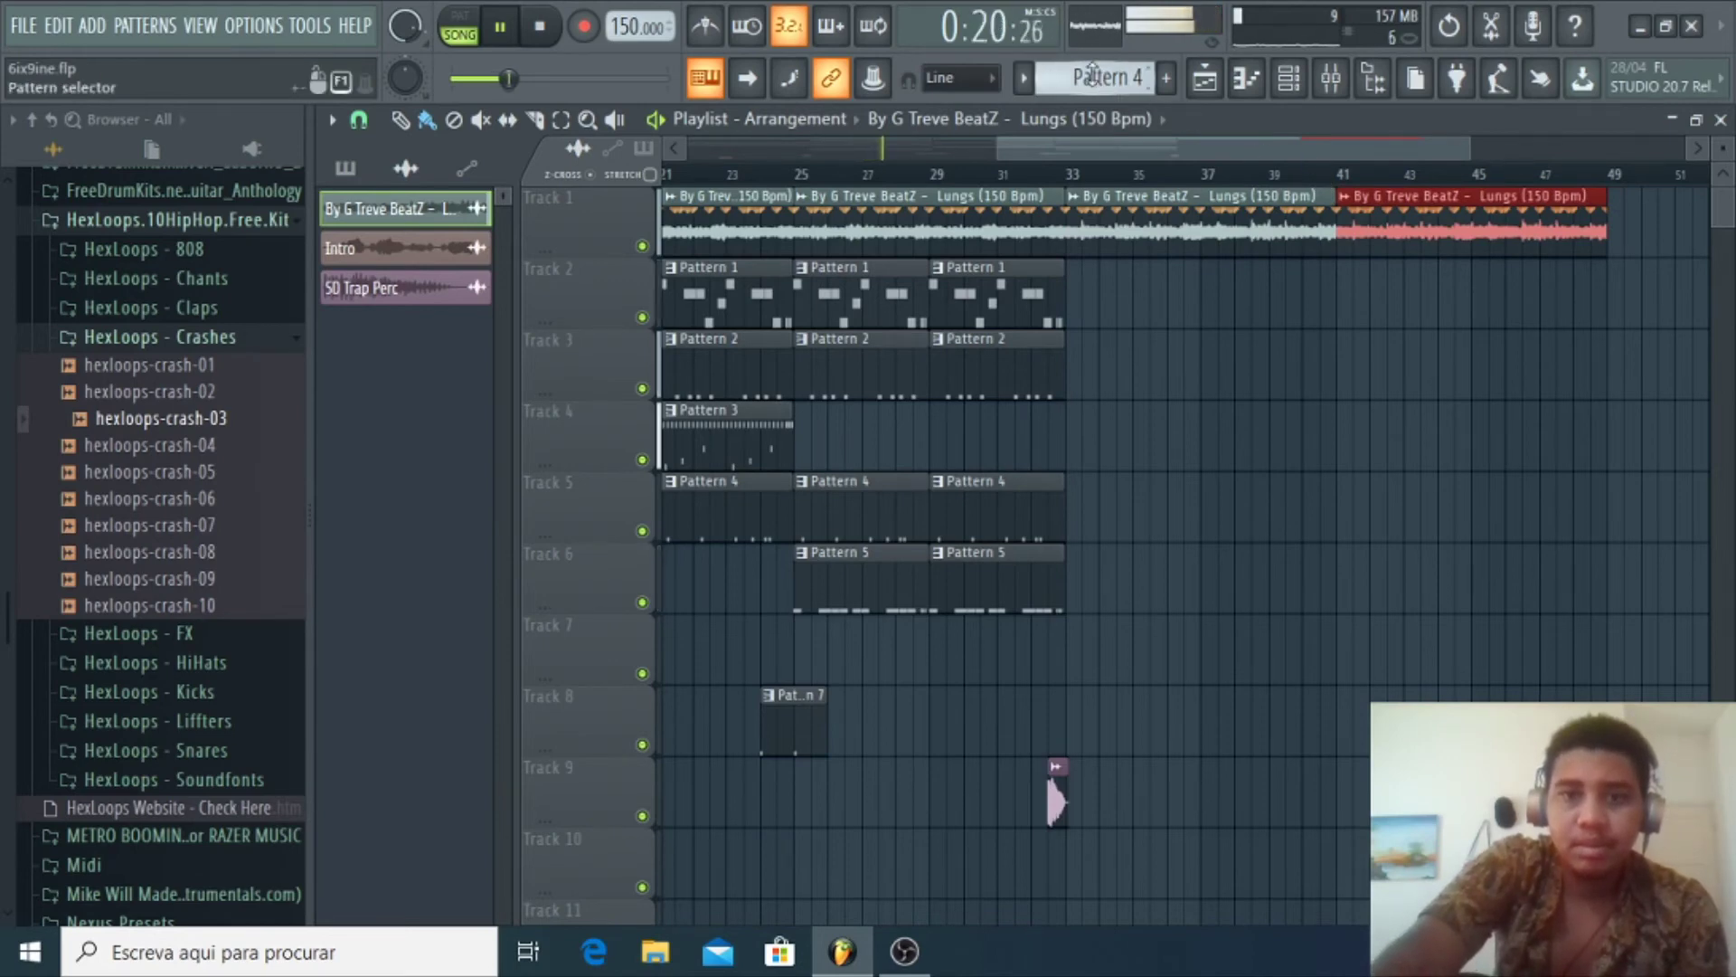
Place a Pattern 6 clip at bar 33 on Track 7
{"action": "scroll", "coordinate": [1092, 75], "scroll_direction": "down", "scroll_amount": 2}
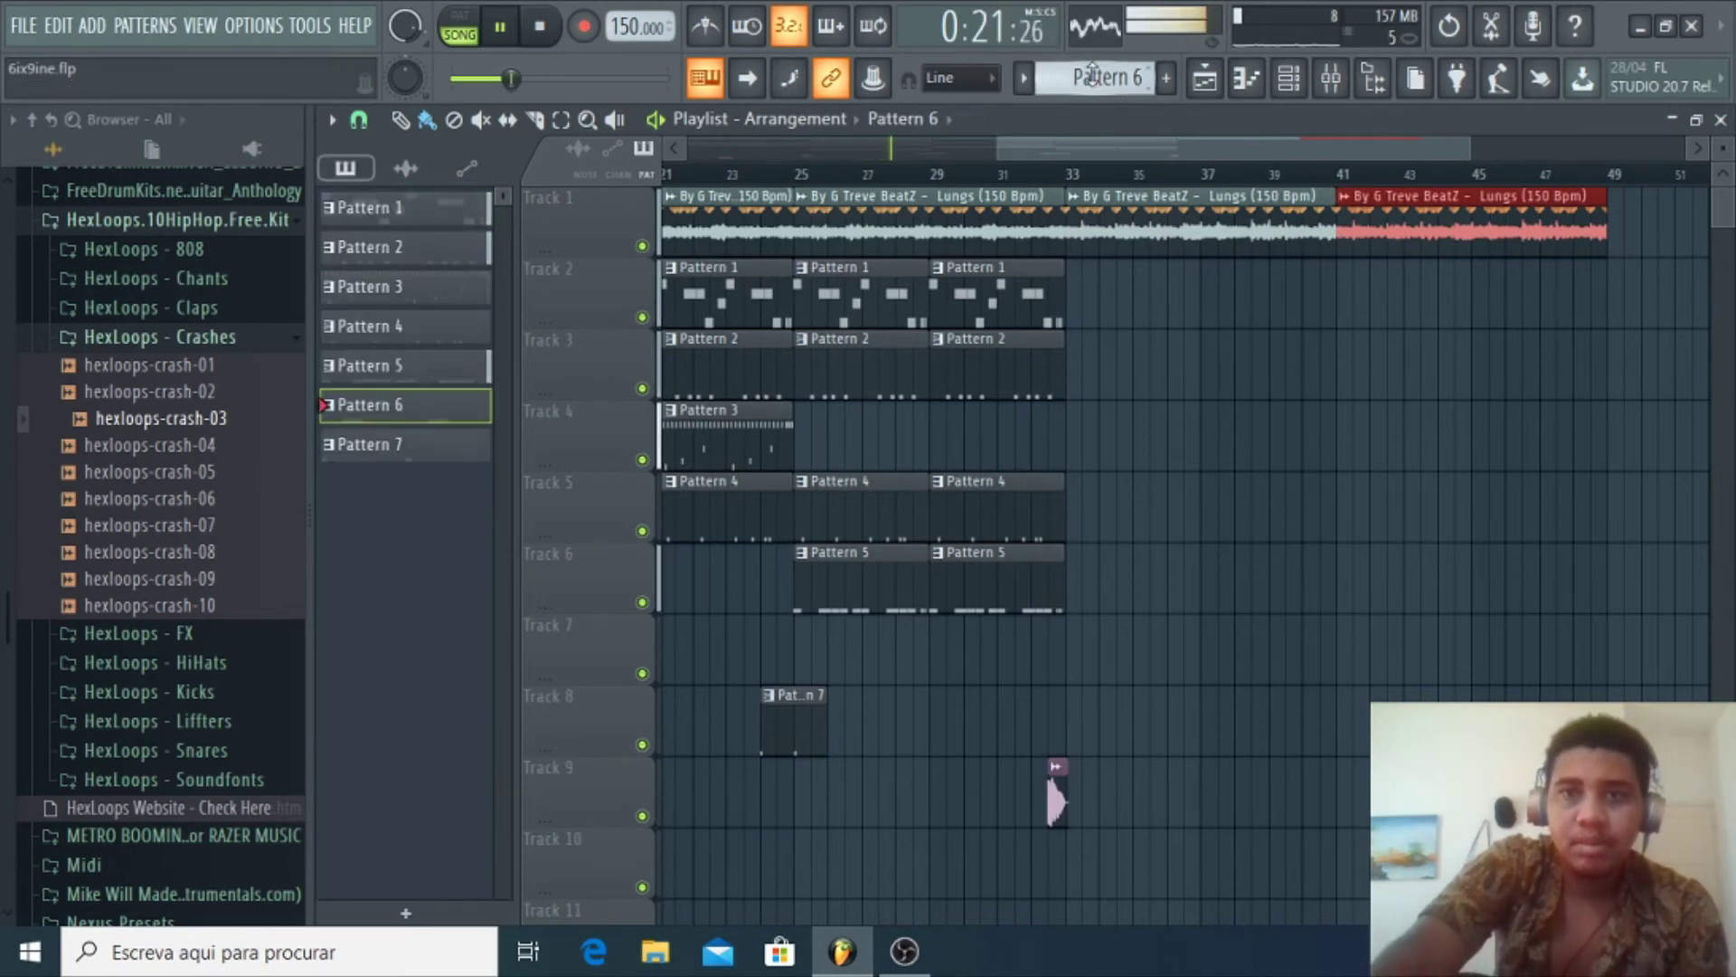
{"action": "left_click", "coordinate": [1076, 671]}
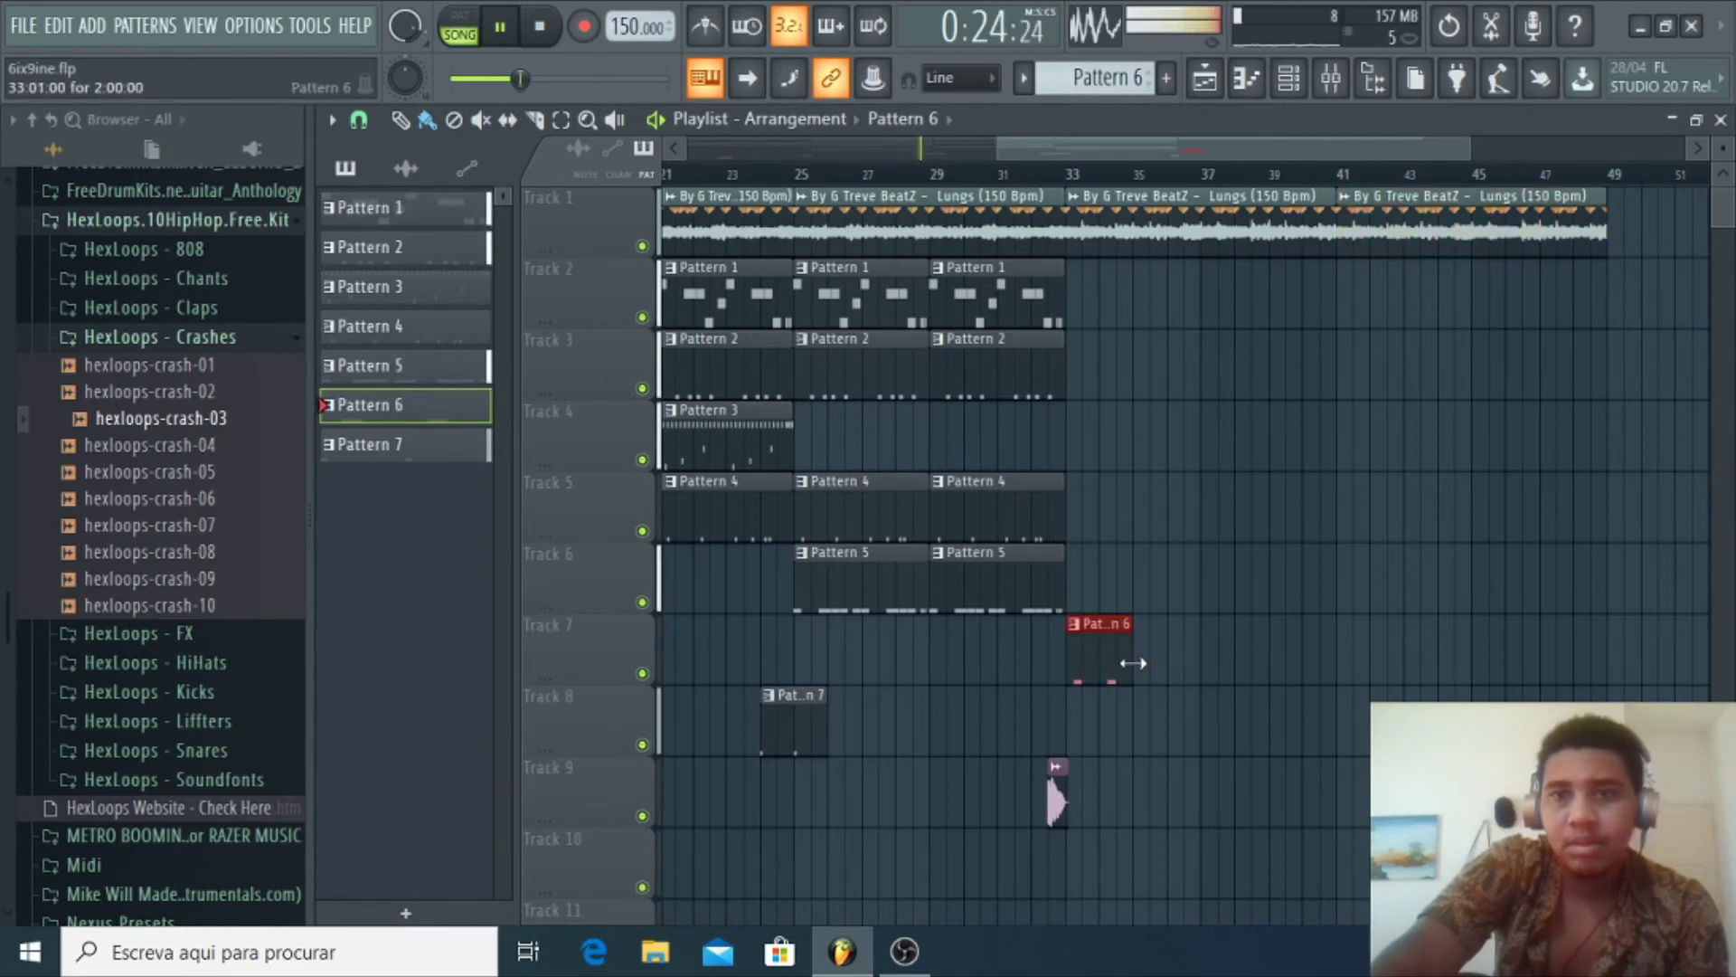
Repeat Pattern 6 up to bar 49 on Track 7 and paint Pattern 1 clips from bar 33 to 49 on Track 2
{"action": "left_click_drag", "start_coordinate": [1146, 661], "coordinate": [1507, 644]}
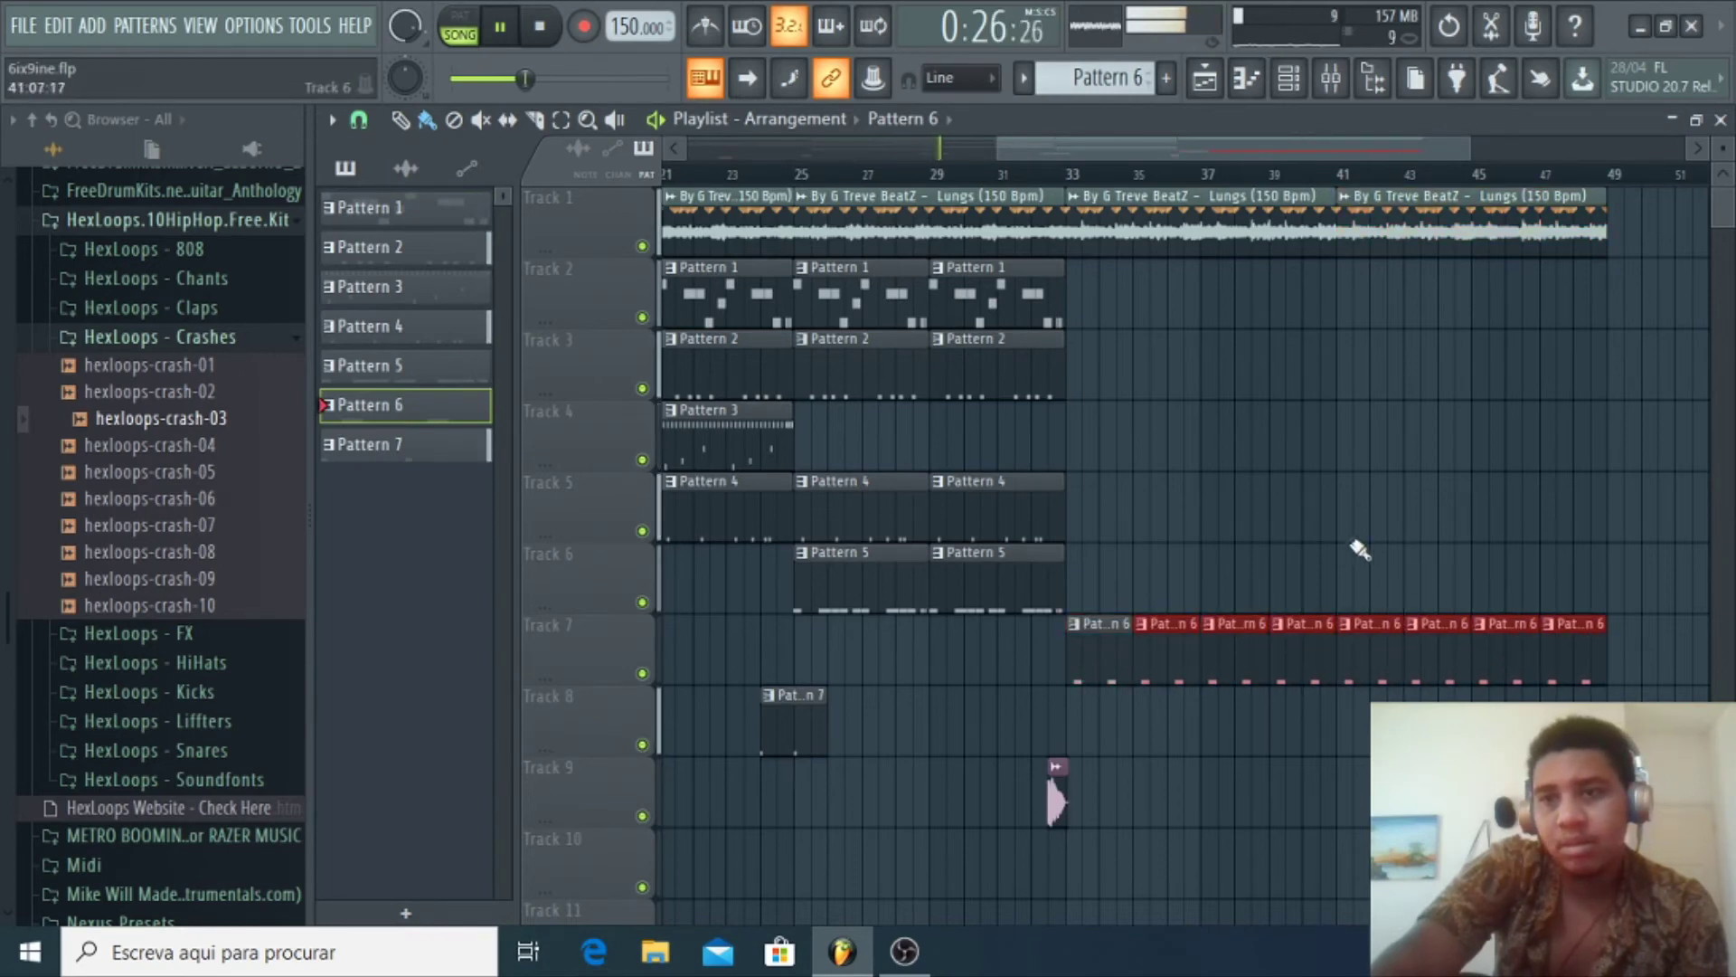
{"action": "left_click", "coordinate": [1033, 291]}
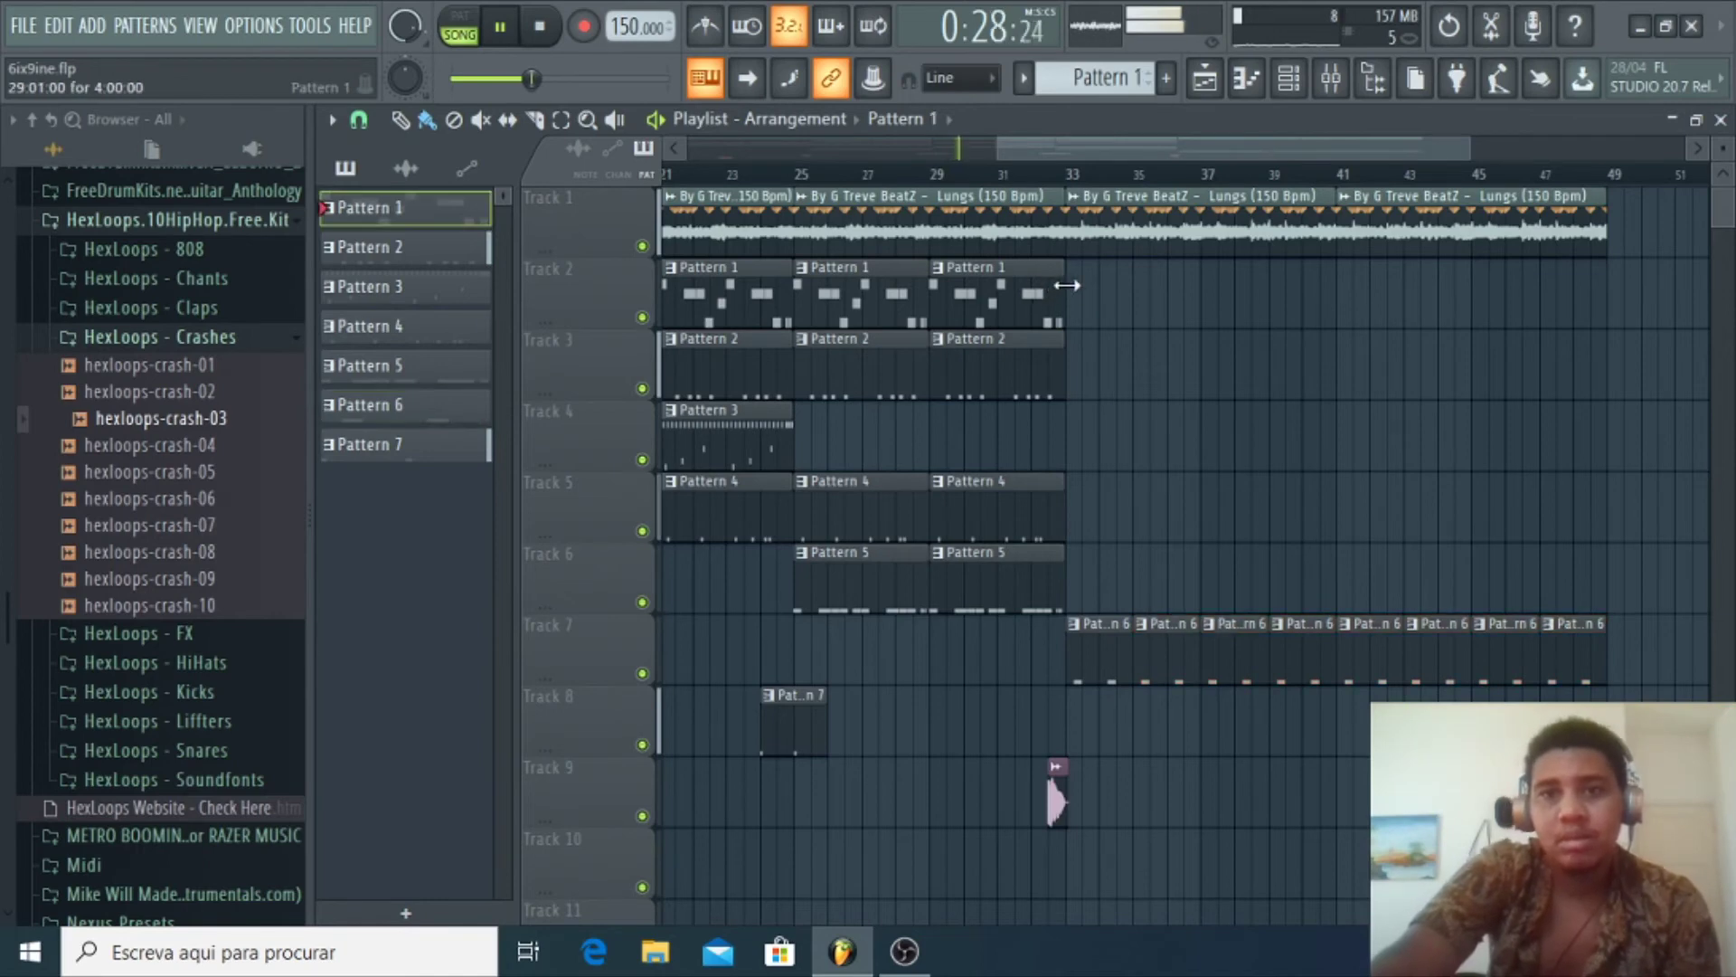
{"action": "left_click_drag", "start_coordinate": [1076, 291], "coordinate": [1472, 297]}
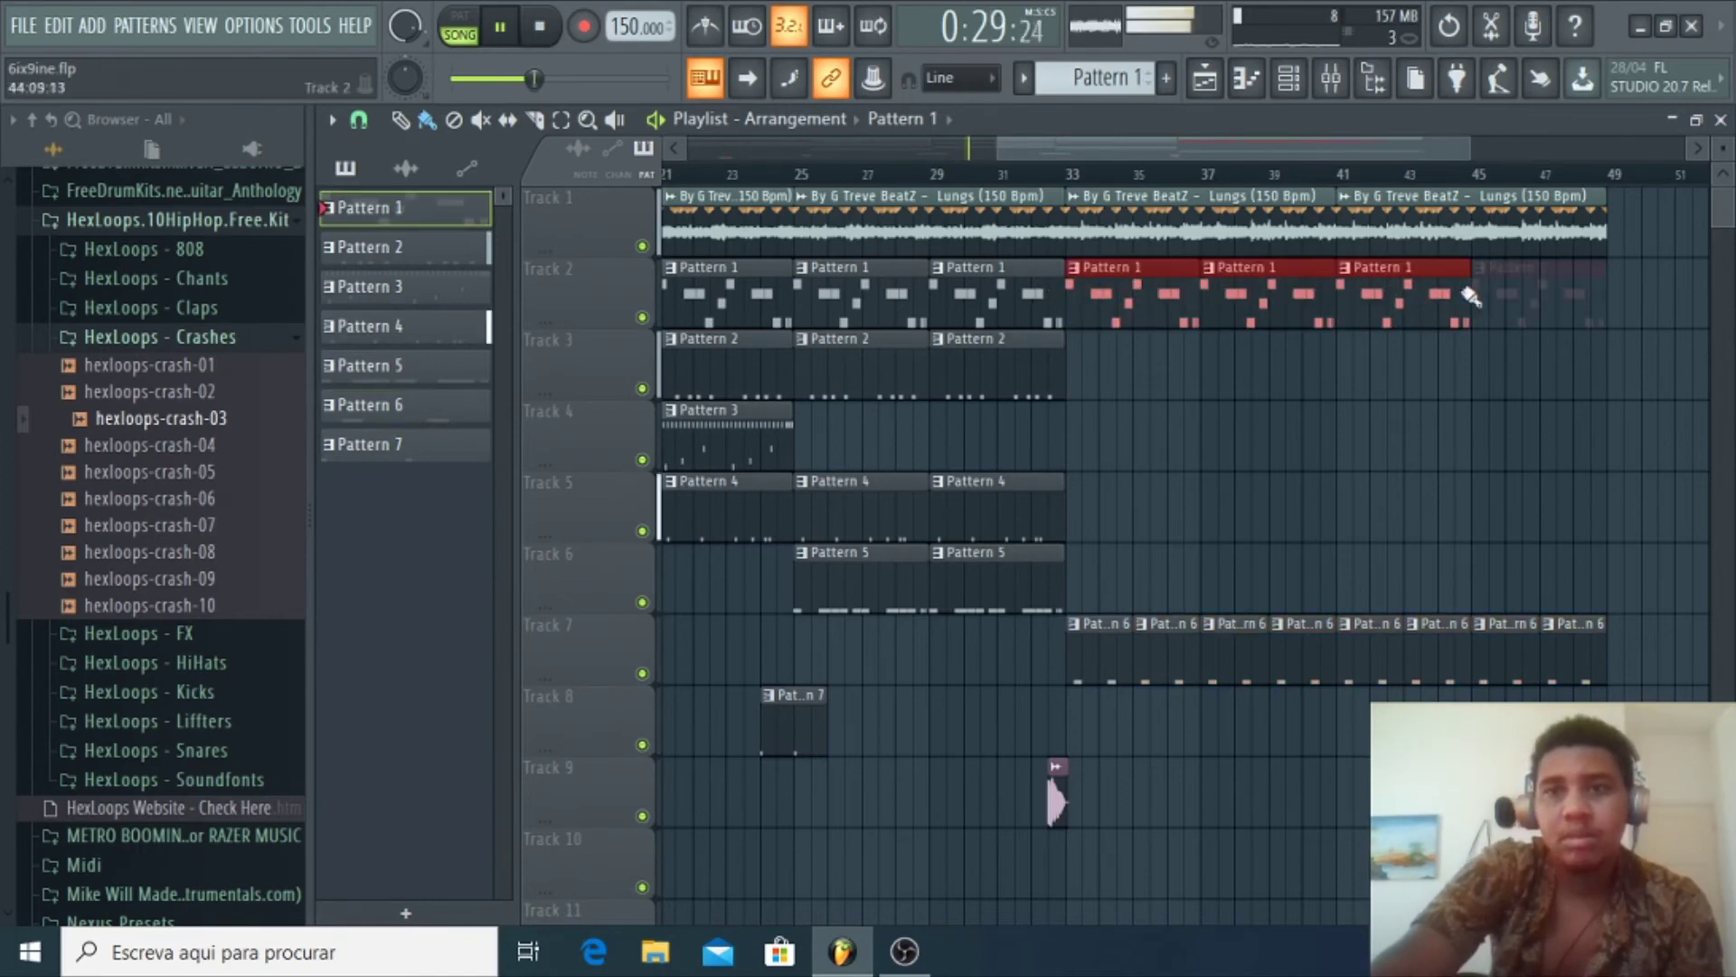
Fill bars 33 to 49 with Pattern 2 clips on Track 3 and Pattern 3 clips on Track 4
{"action": "left_click", "coordinate": [1033, 361]}
{"action": "left_click_drag", "start_coordinate": [1084, 368], "coordinate": [1447, 366]}
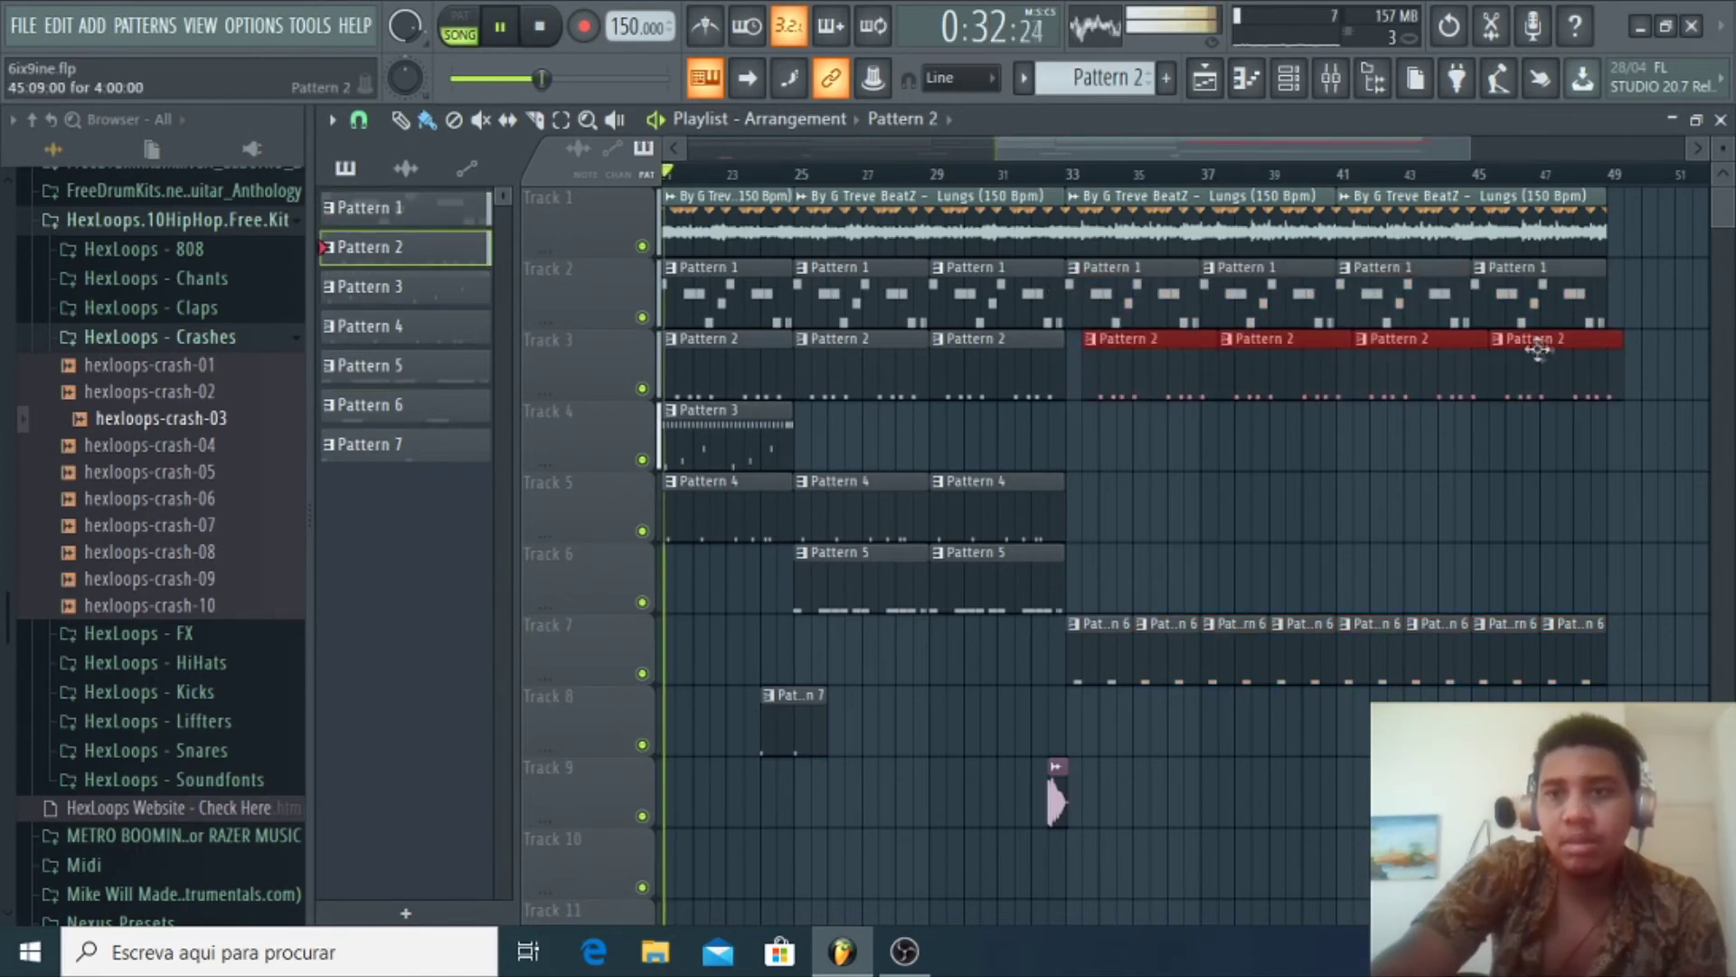
{"action": "left_click", "coordinate": [767, 425]}
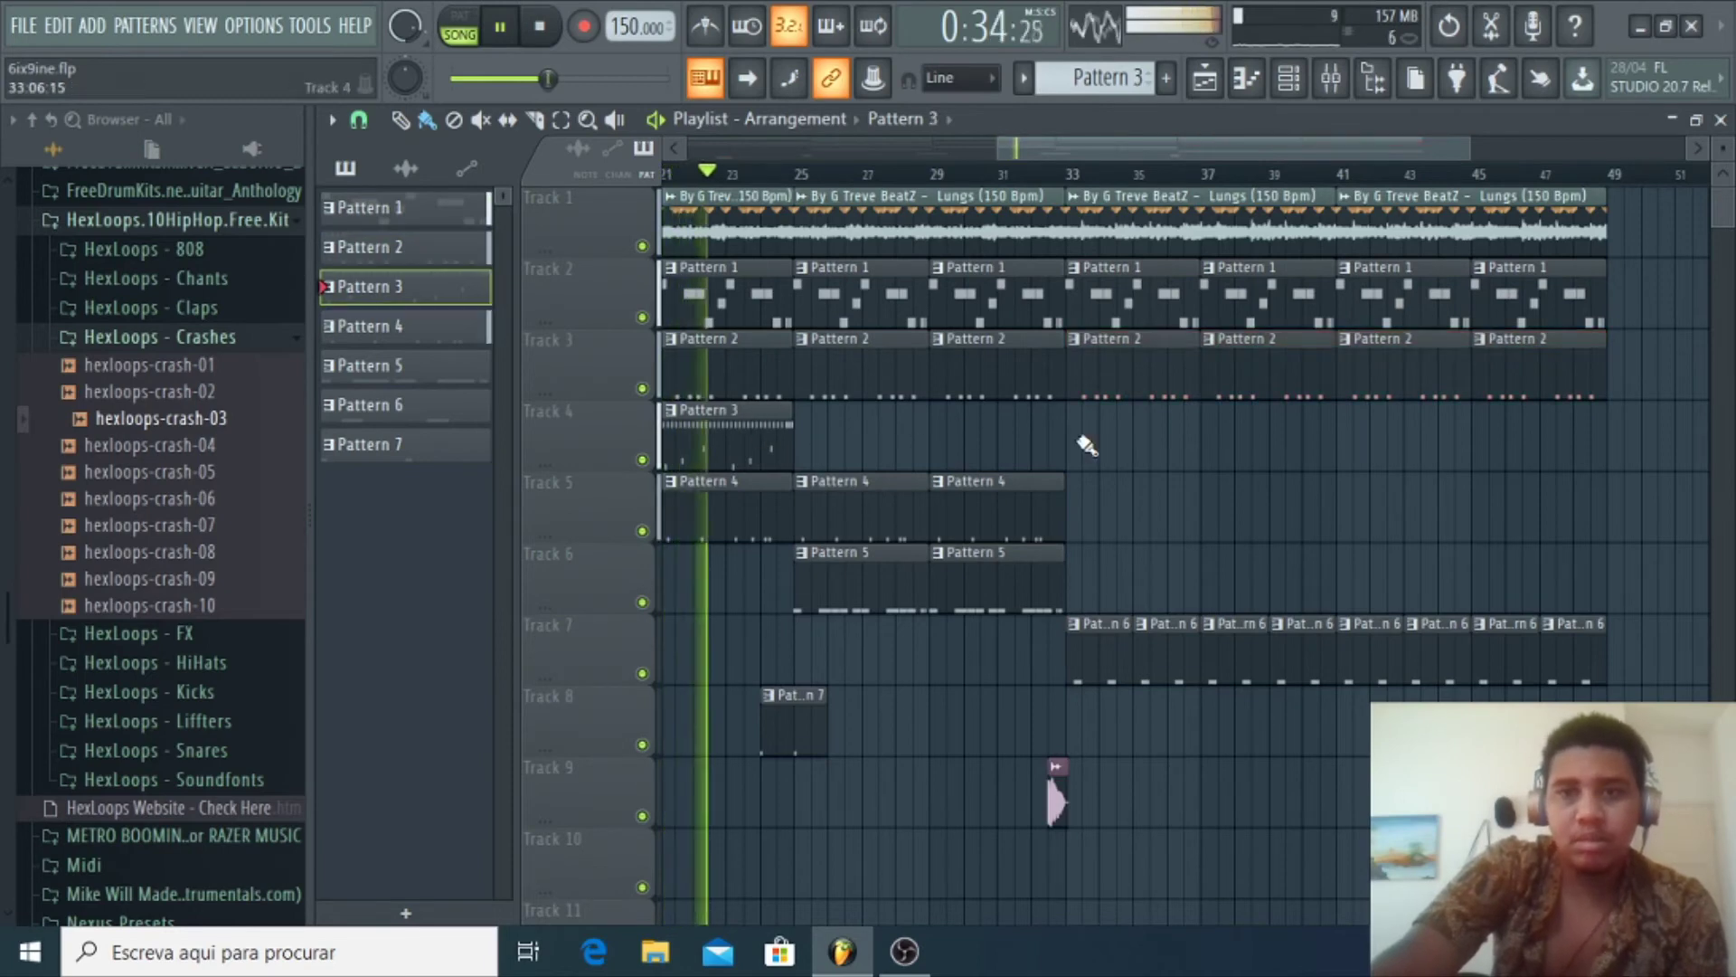
{"action": "left_click_drag", "start_coordinate": [1085, 445], "coordinate": [1492, 435]}
Place Pattern 4 clips at bars 41 and 45 on Track 5 and Pattern 5 clips from bar 33 to 49 on Track 6
{"action": "left_click", "coordinate": [1012, 520]}
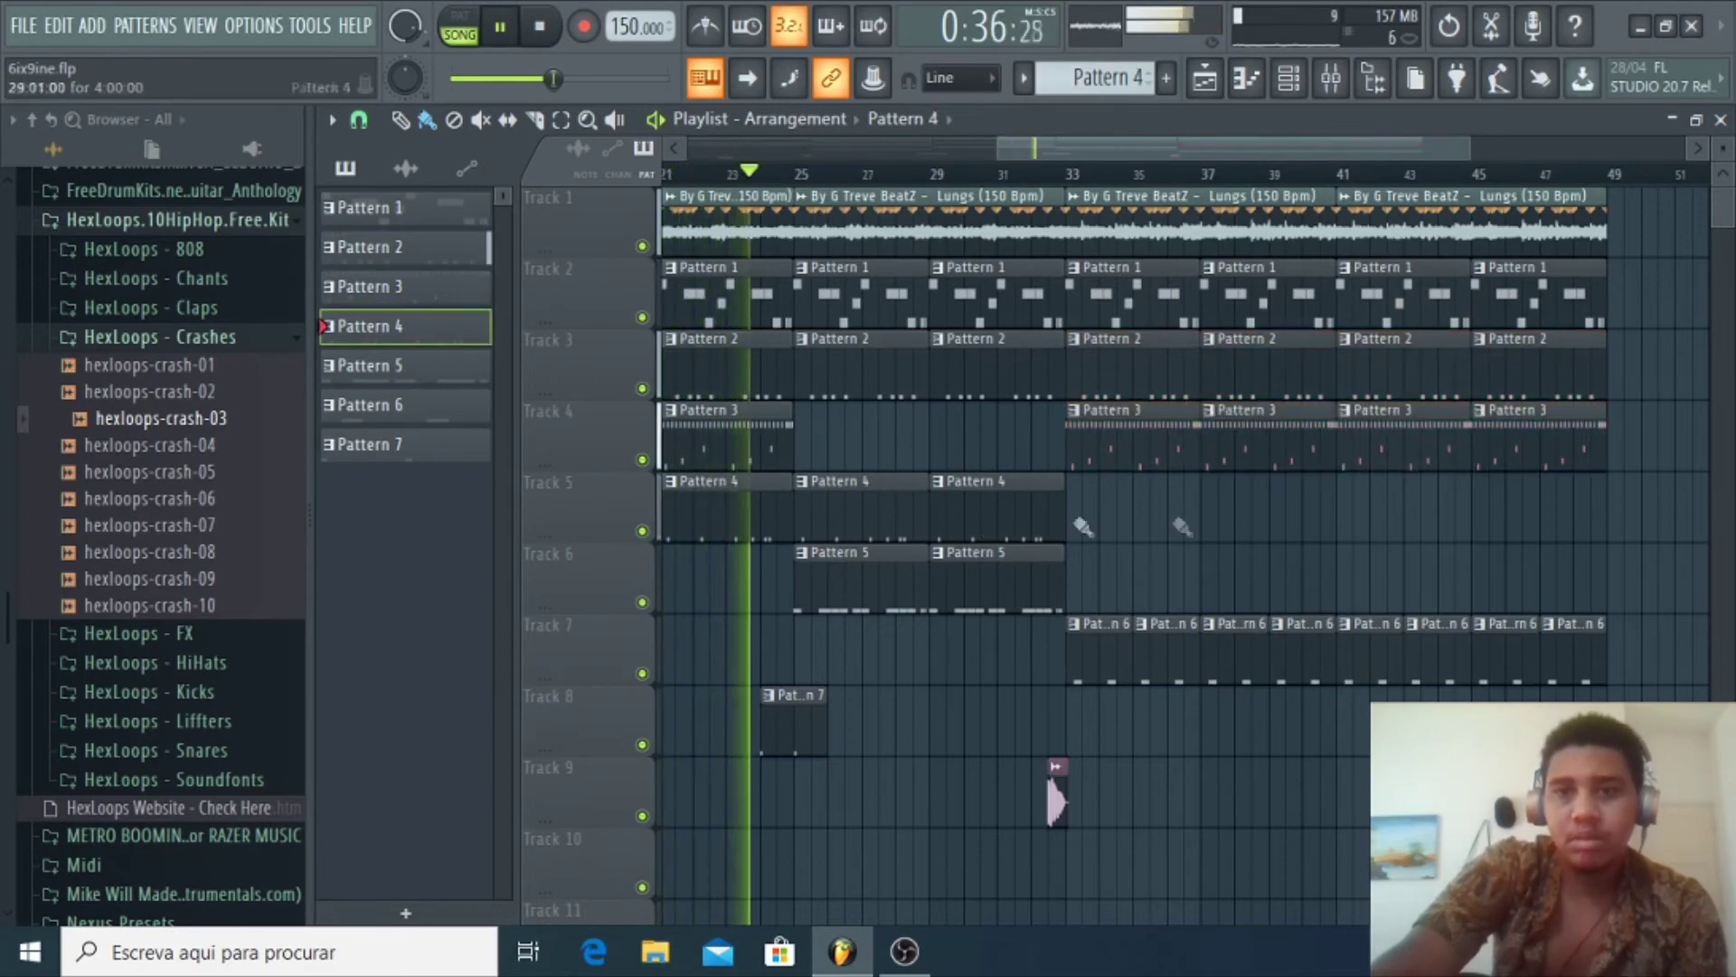
{"action": "left_click_drag", "start_coordinate": [1352, 511], "coordinate": [1602, 506]}
{"action": "left_click", "coordinate": [1024, 581]}
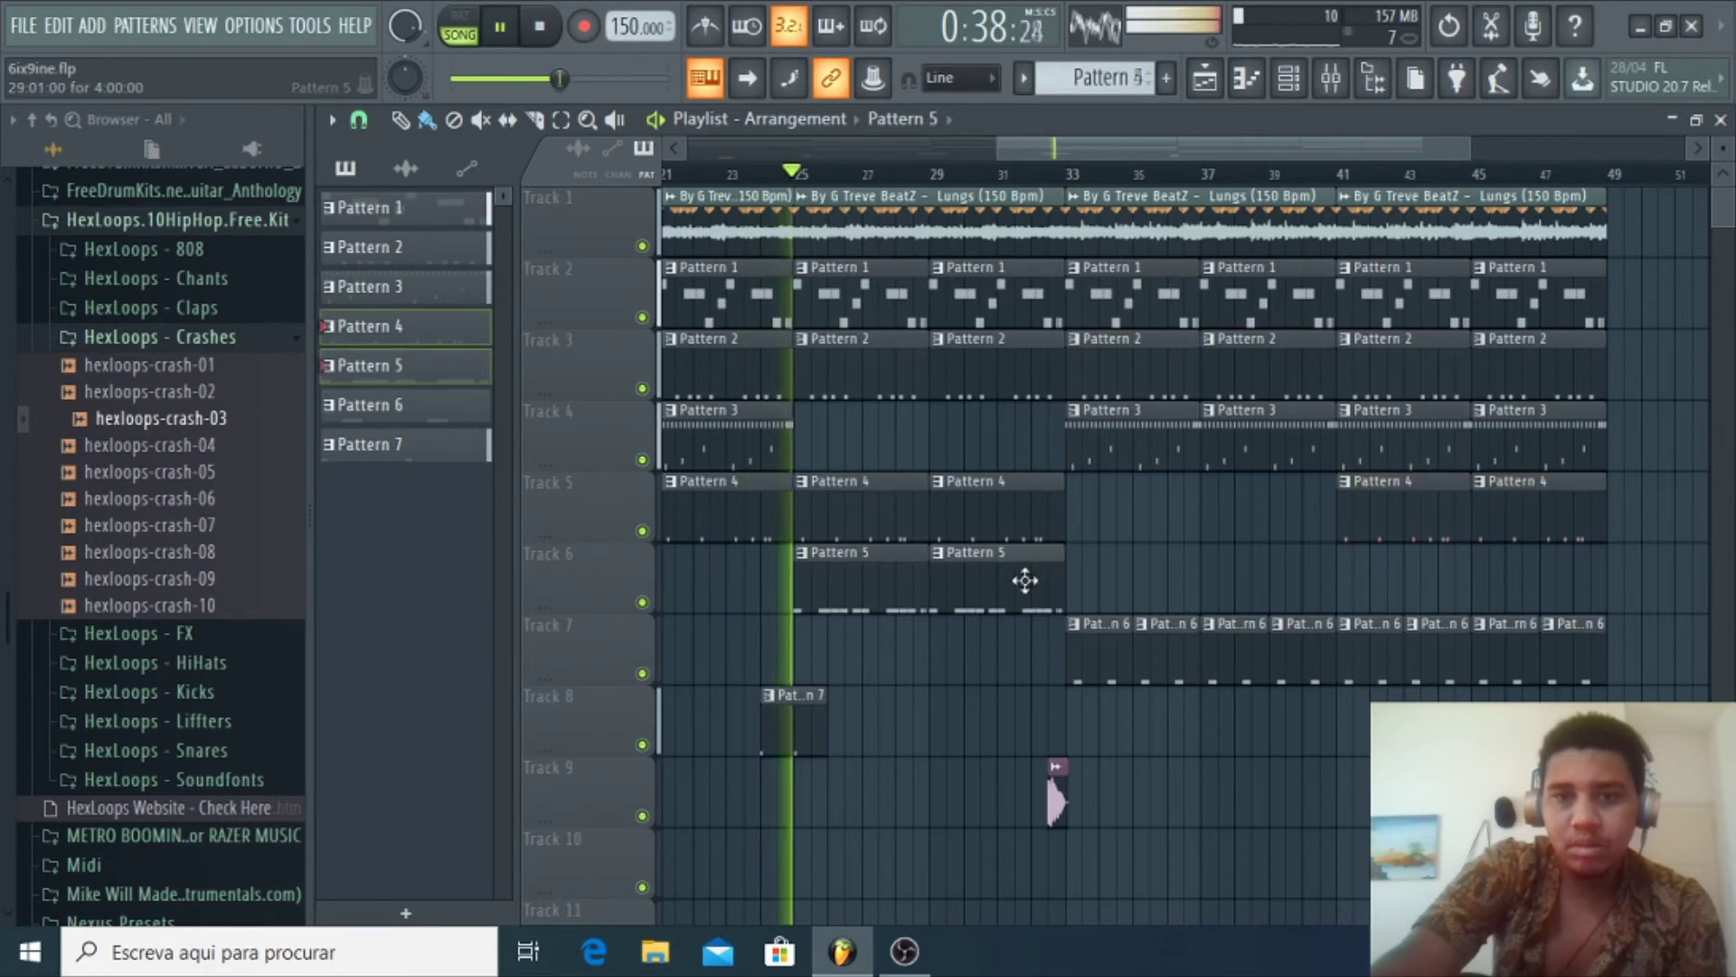
{"action": "left_click_drag", "start_coordinate": [1073, 573], "coordinate": [1502, 570]}
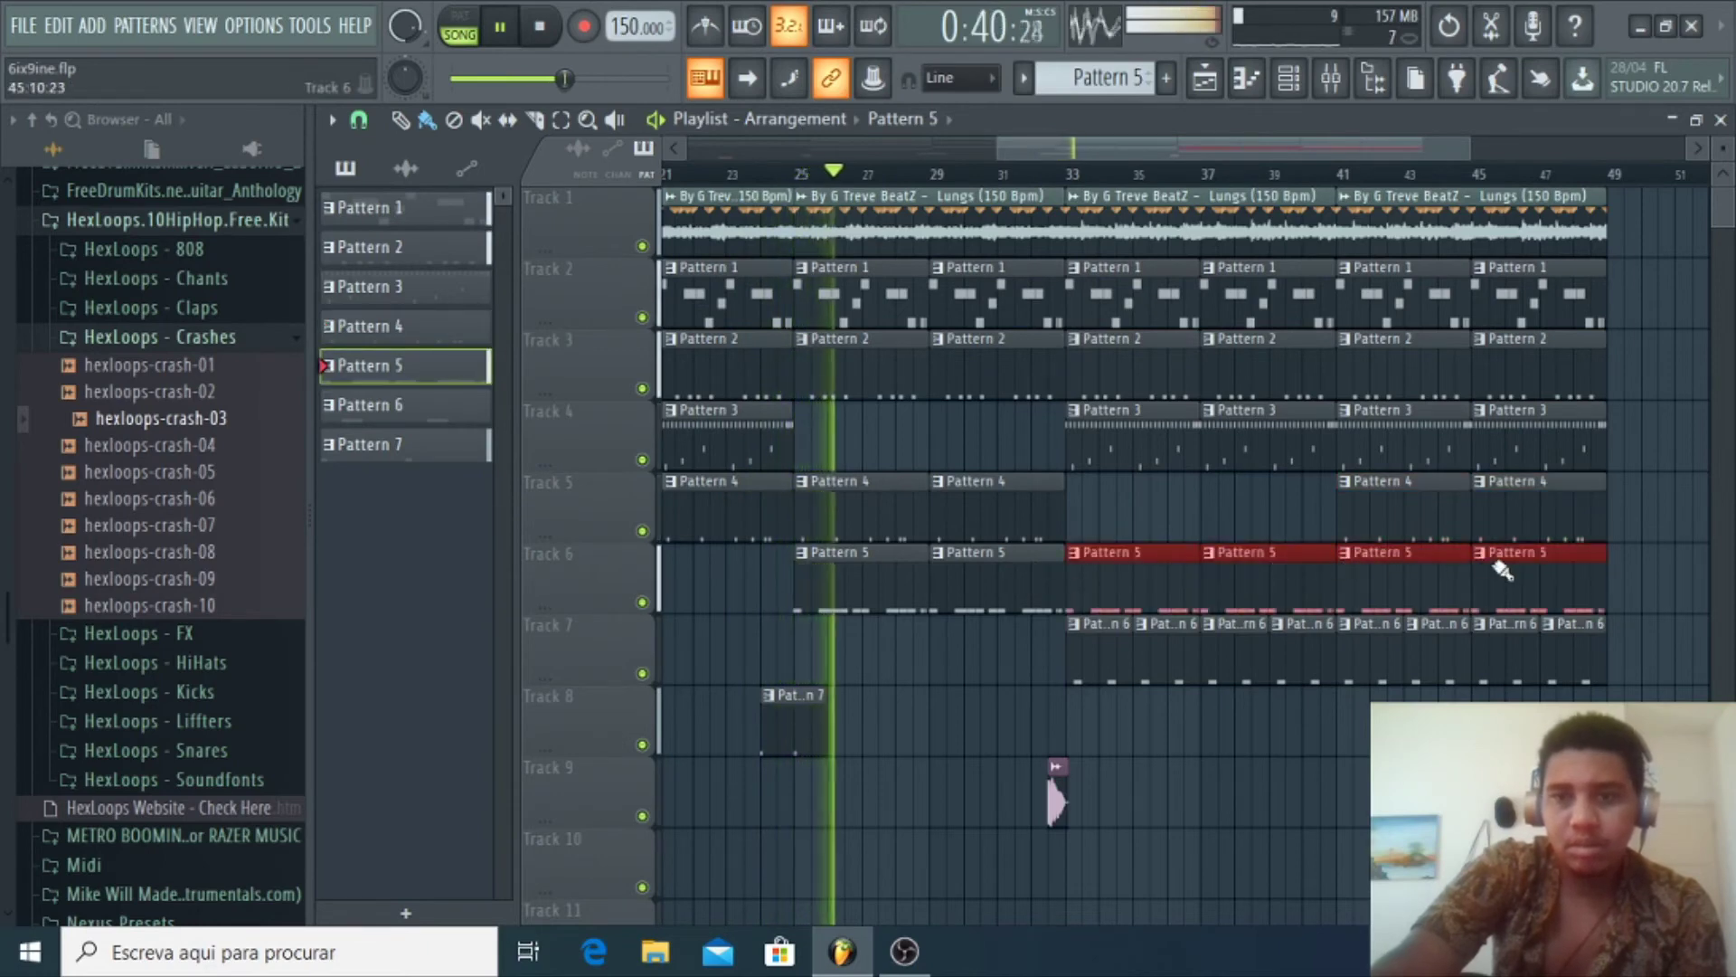
Add a Pattern 7 clip at bar 40 on Track 8 and an SD Trap Perc clip just before bar 49 on Track 9
{"action": "left_click", "coordinate": [795, 724]}
{"action": "left_click", "coordinate": [1309, 735]}
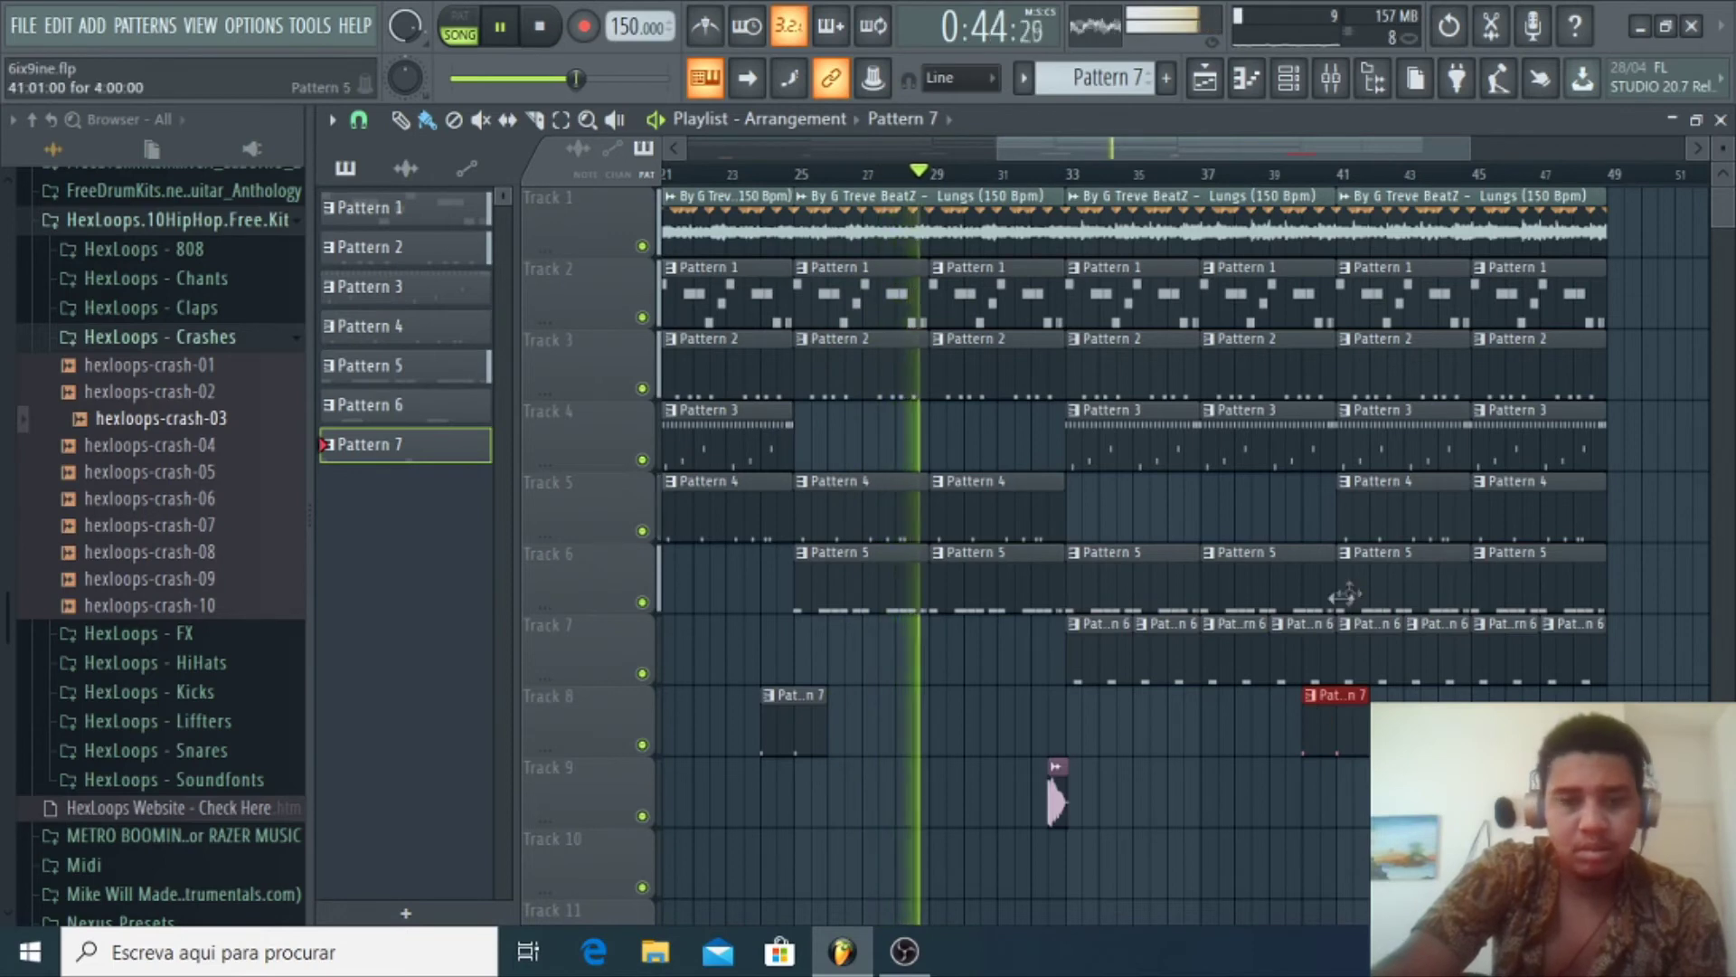
{"action": "left_click", "coordinate": [1059, 792]}
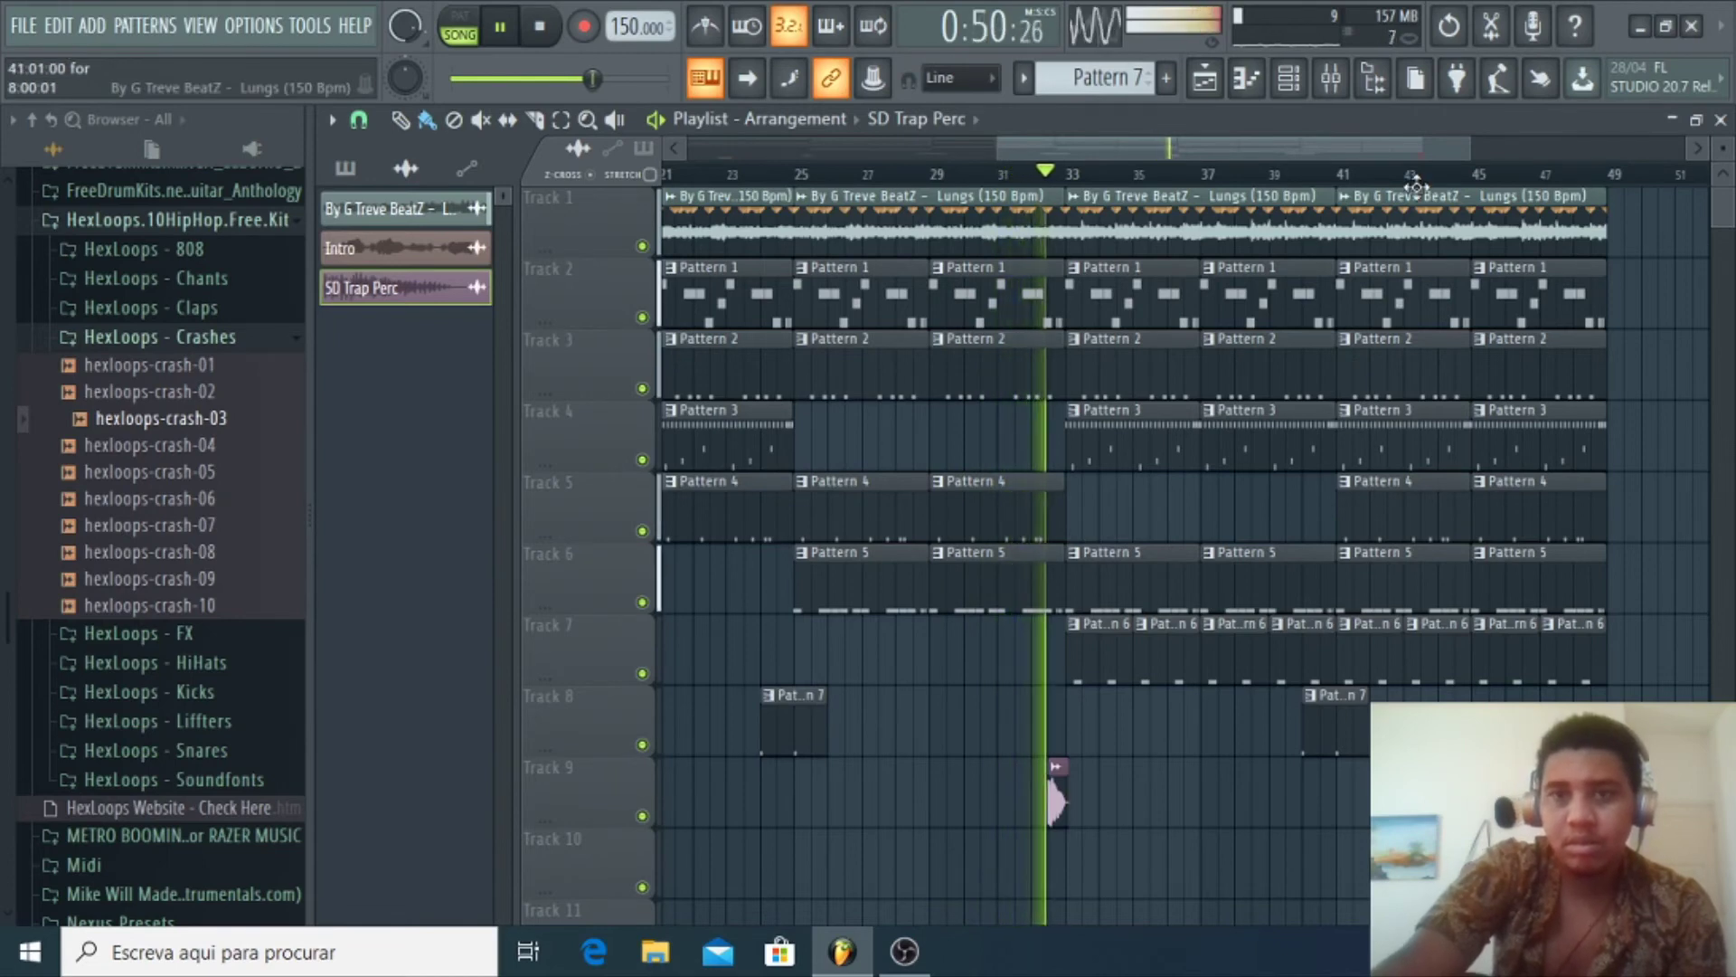
{"action": "left_click_drag", "start_coordinate": [1466, 149], "coordinate": [1645, 155]}
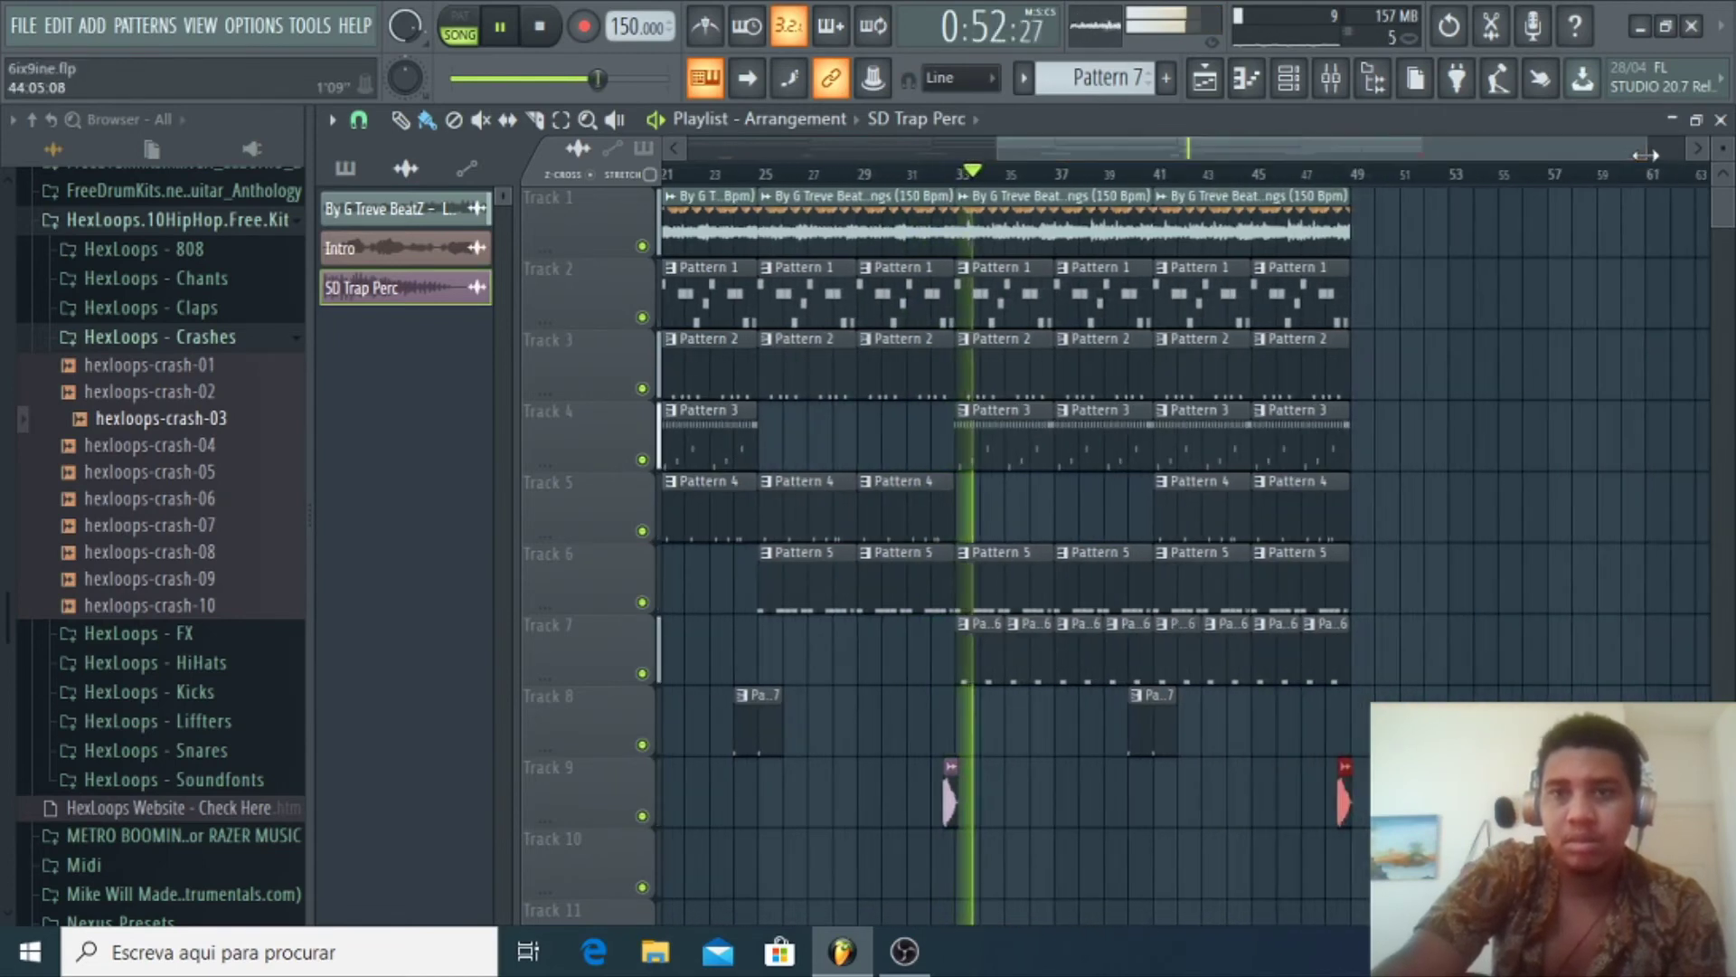
{"action": "left_click_drag", "start_coordinate": [1303, 149], "coordinate": [1212, 143]}
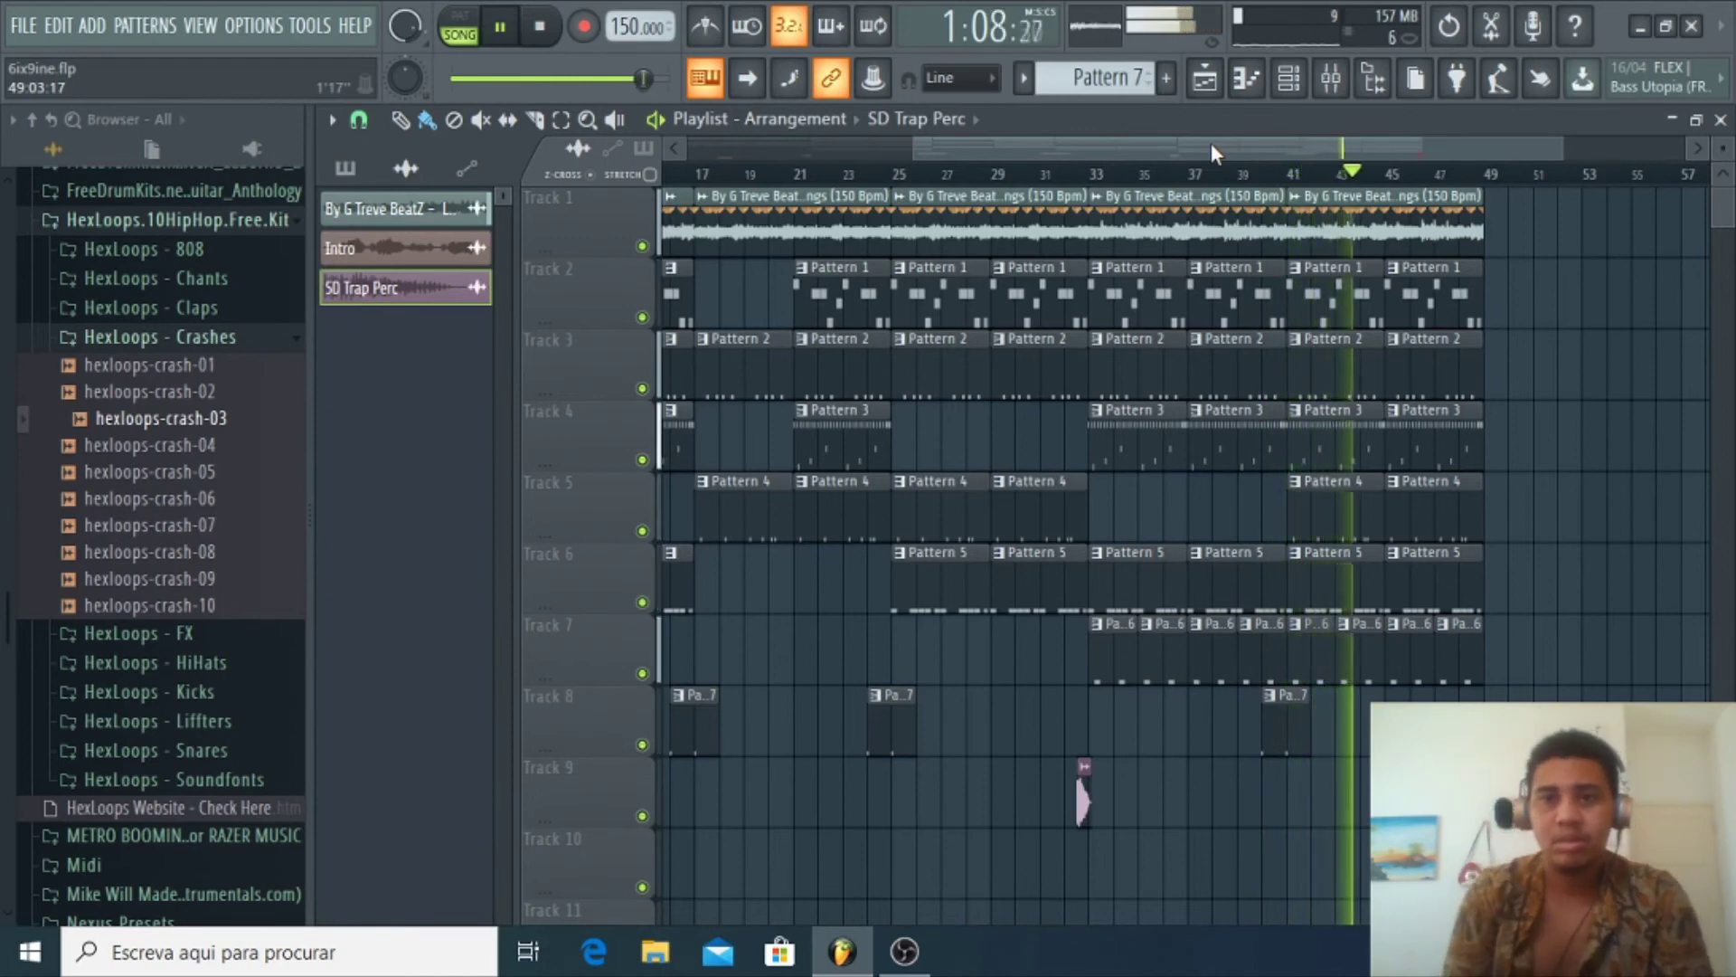
{"action": "double_click", "coordinate": [1352, 519]}
{"action": "left_click", "coordinate": [1719, 117]}
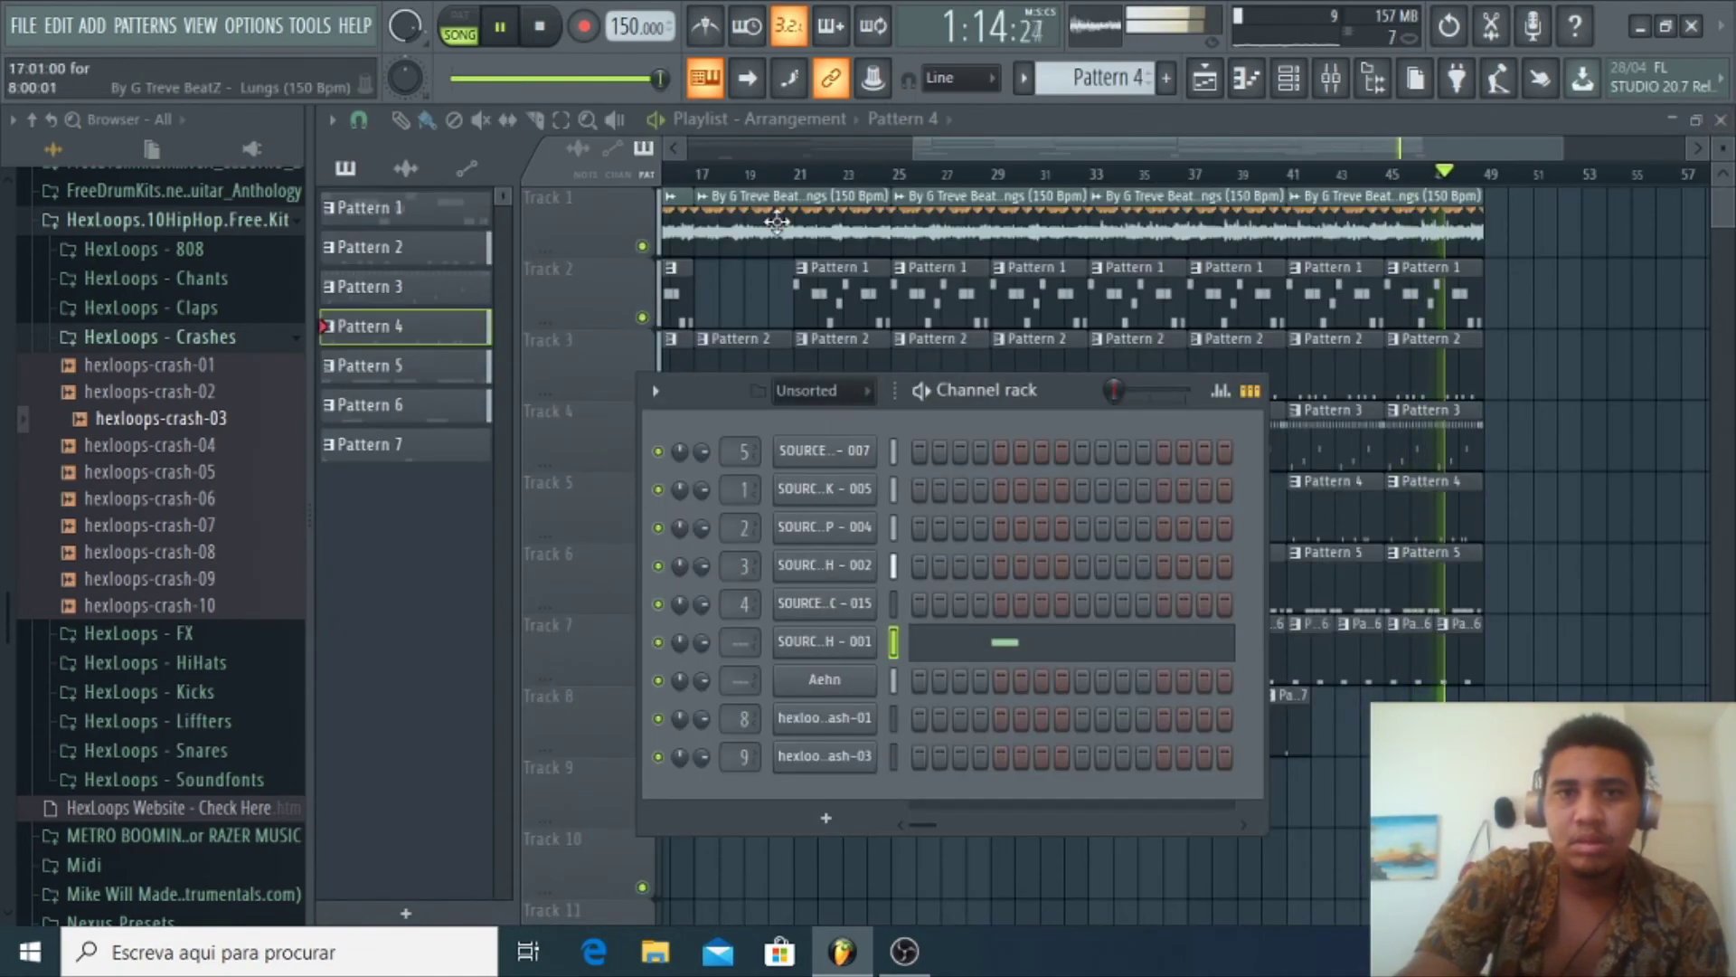
Add a Lungs loop clip at bar 49 on Track 1 and Pattern 1 clips at bars 49 and 53 on Track 2
{"action": "left_click", "coordinate": [665, 237]}
{"action": "left_click", "coordinate": [1535, 237]}
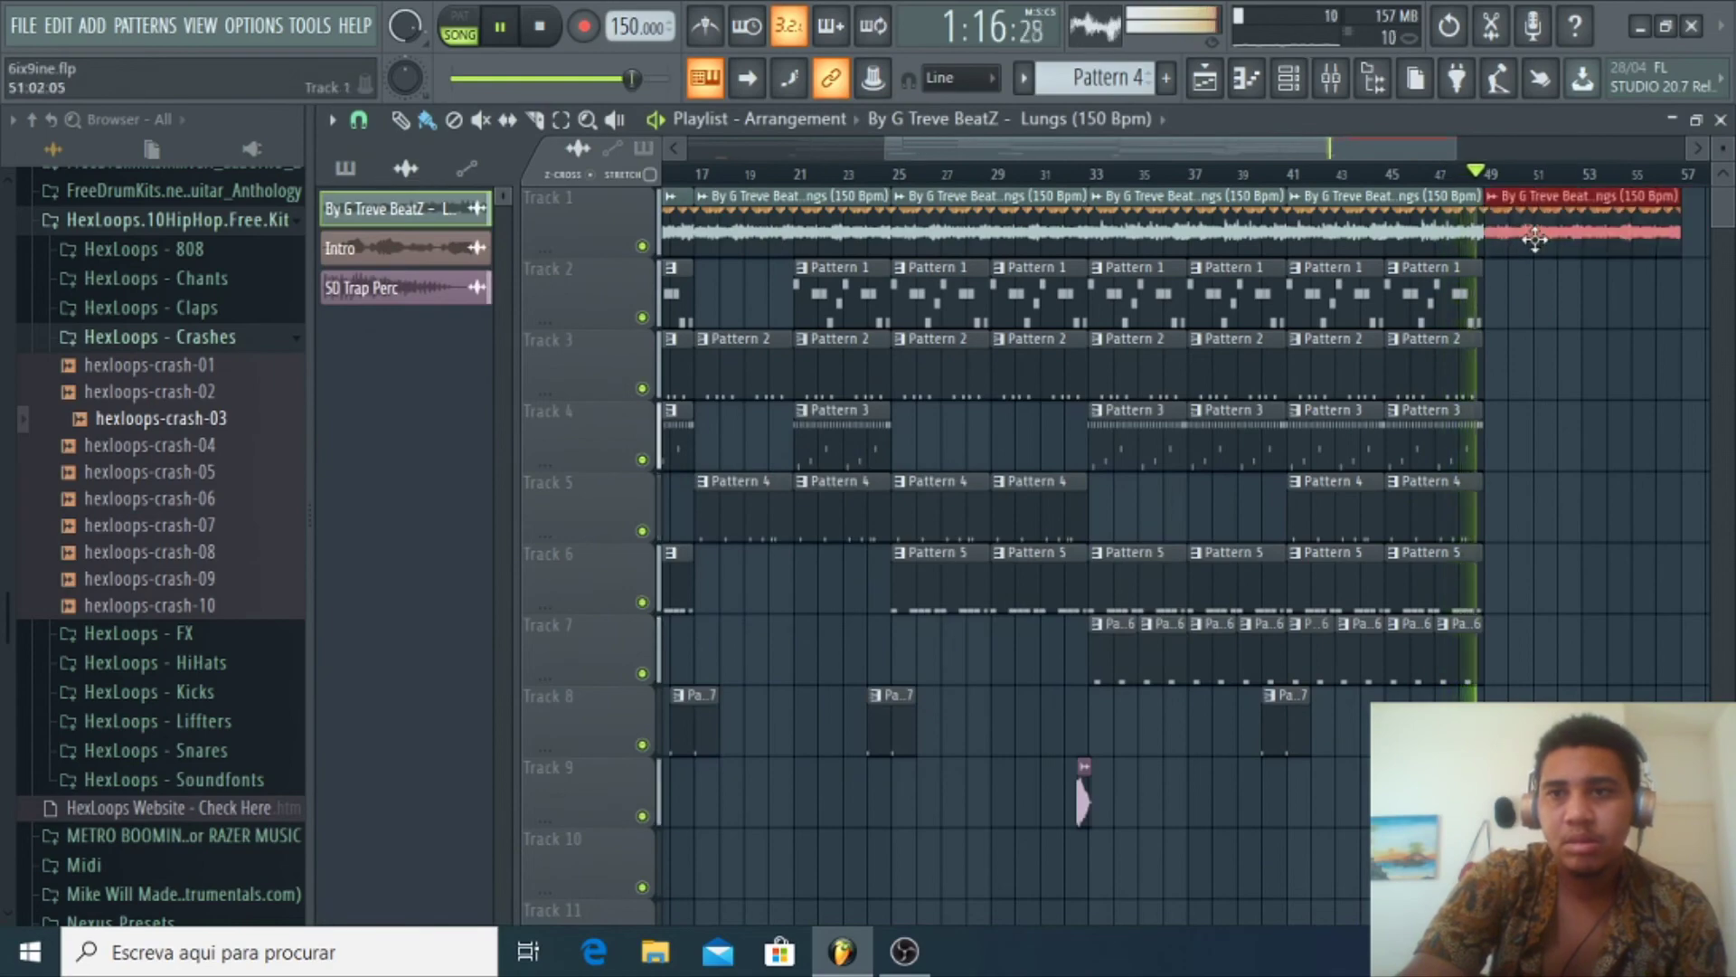
{"action": "left_click_drag", "start_coordinate": [1298, 148], "coordinate": [1537, 180]}
{"action": "left_click", "coordinate": [1002, 298]}
{"action": "left_click_drag", "start_coordinate": [1052, 291], "coordinate": [1247, 291]}
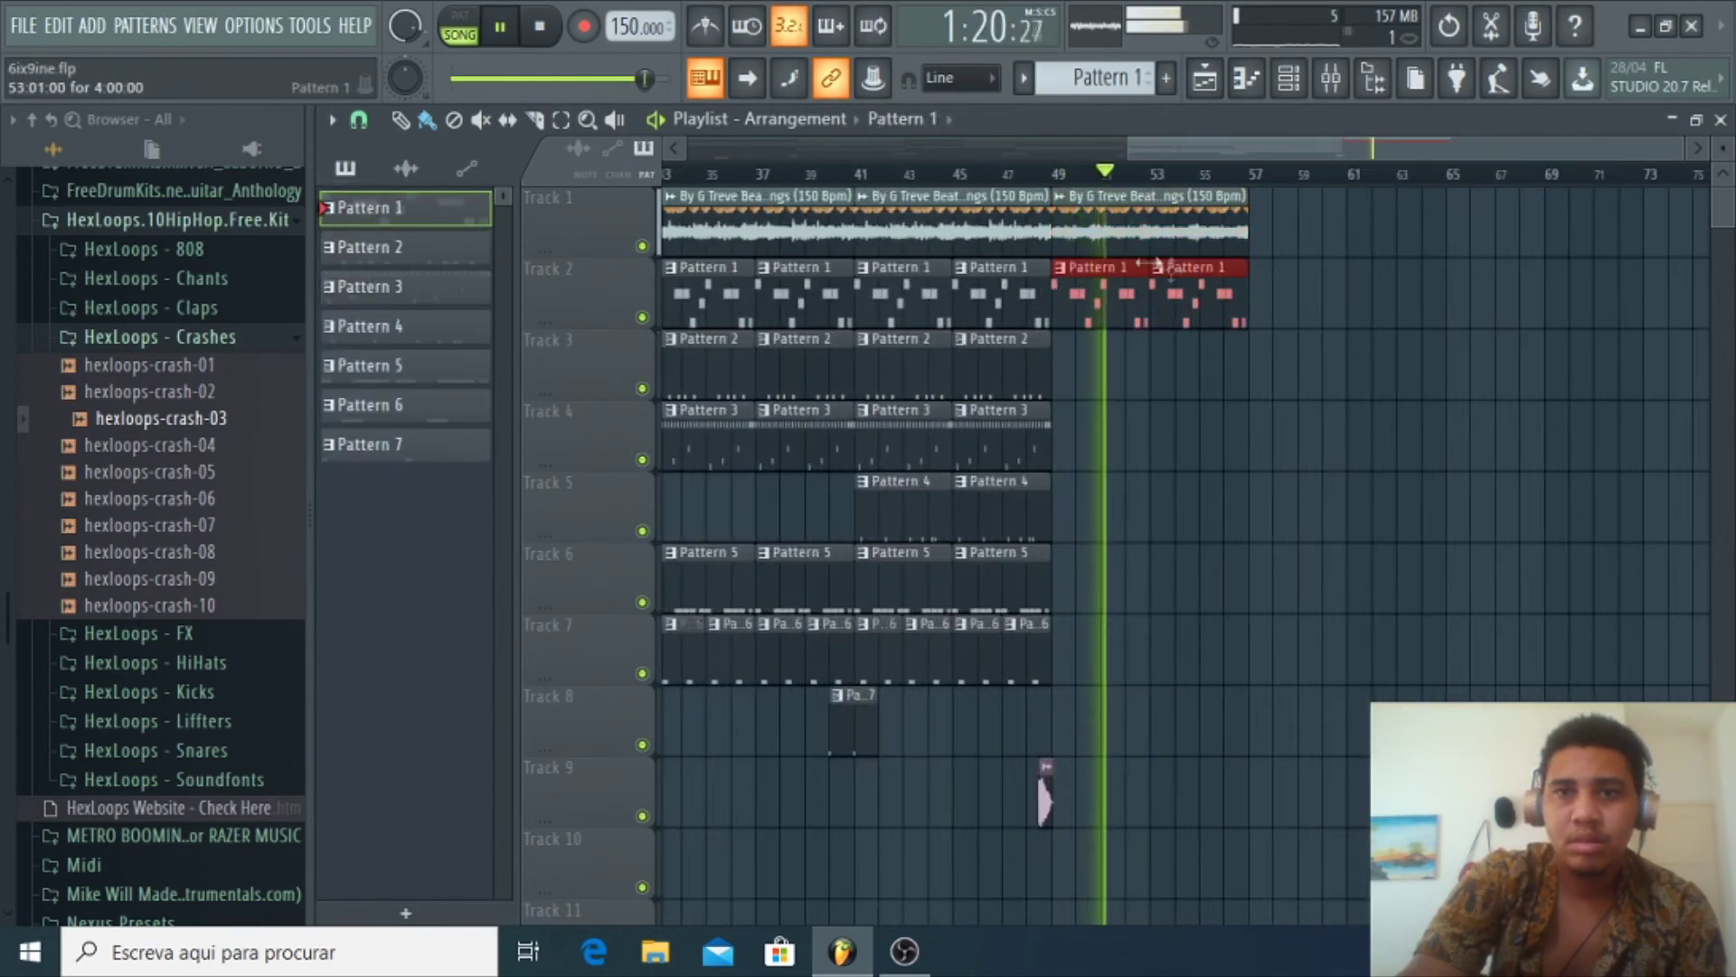
Place a Pattern 3 clip at bar 53 on Track 4 and a Lungs loop clip at bar 57 on Track 1
{"action": "left_click", "coordinate": [1031, 177]}
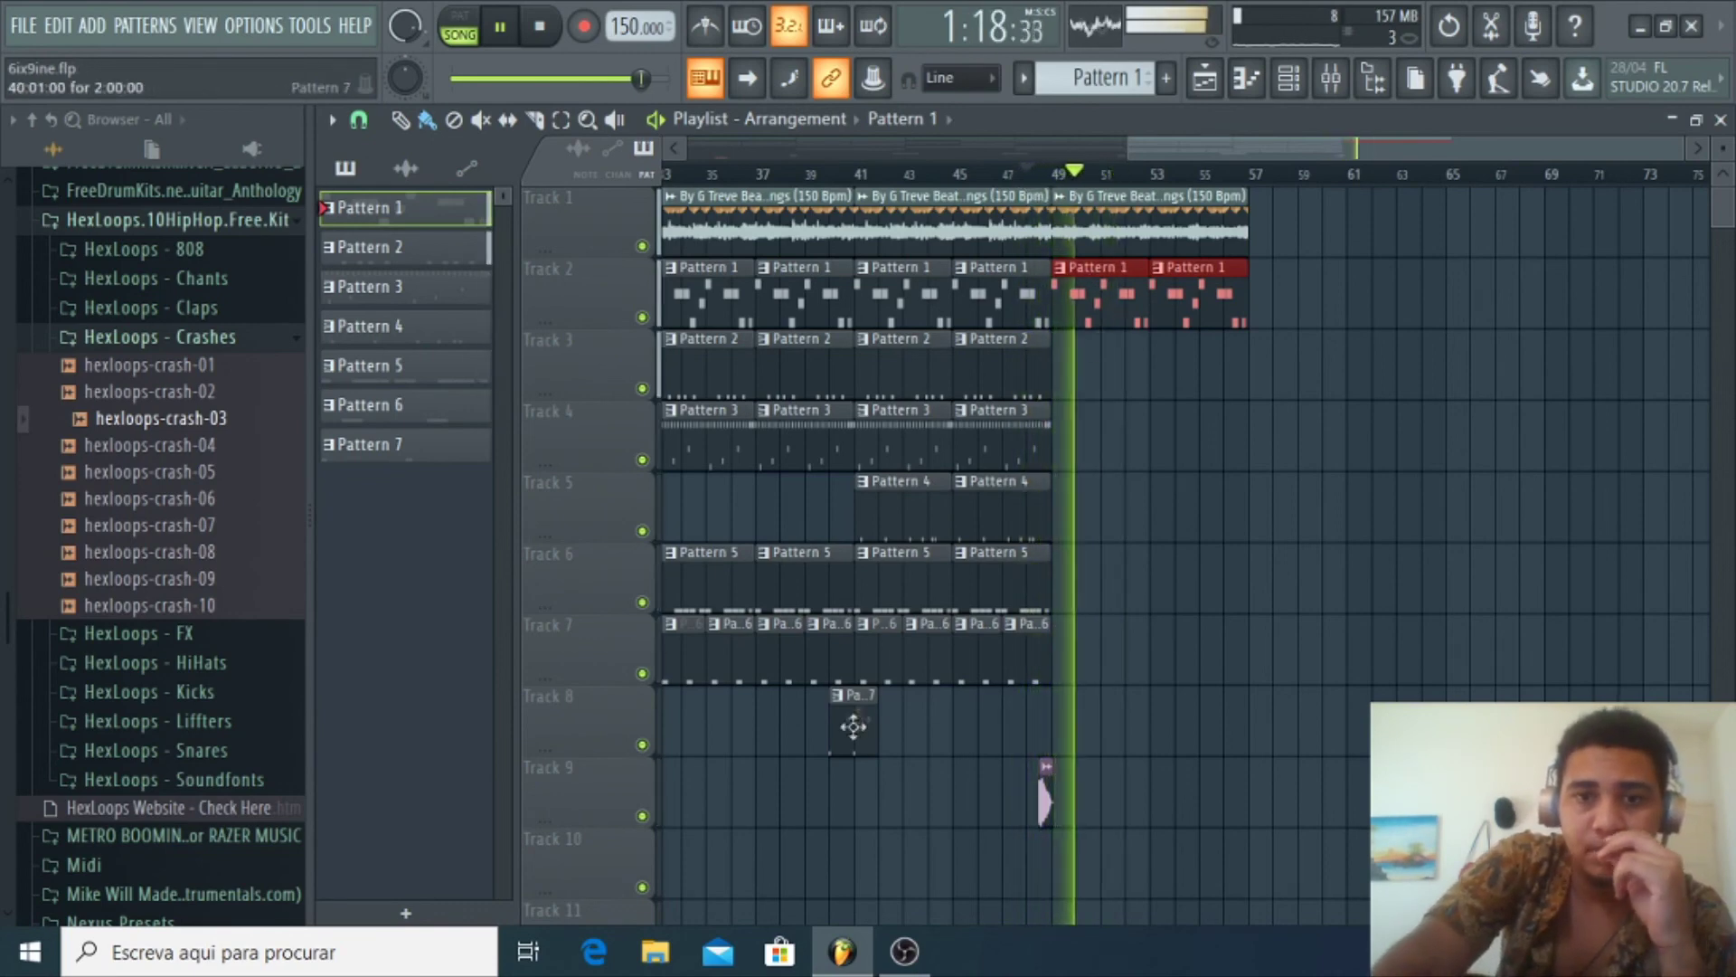
{"action": "left_click", "coordinate": [984, 457]}
{"action": "left_click", "coordinate": [1151, 446]}
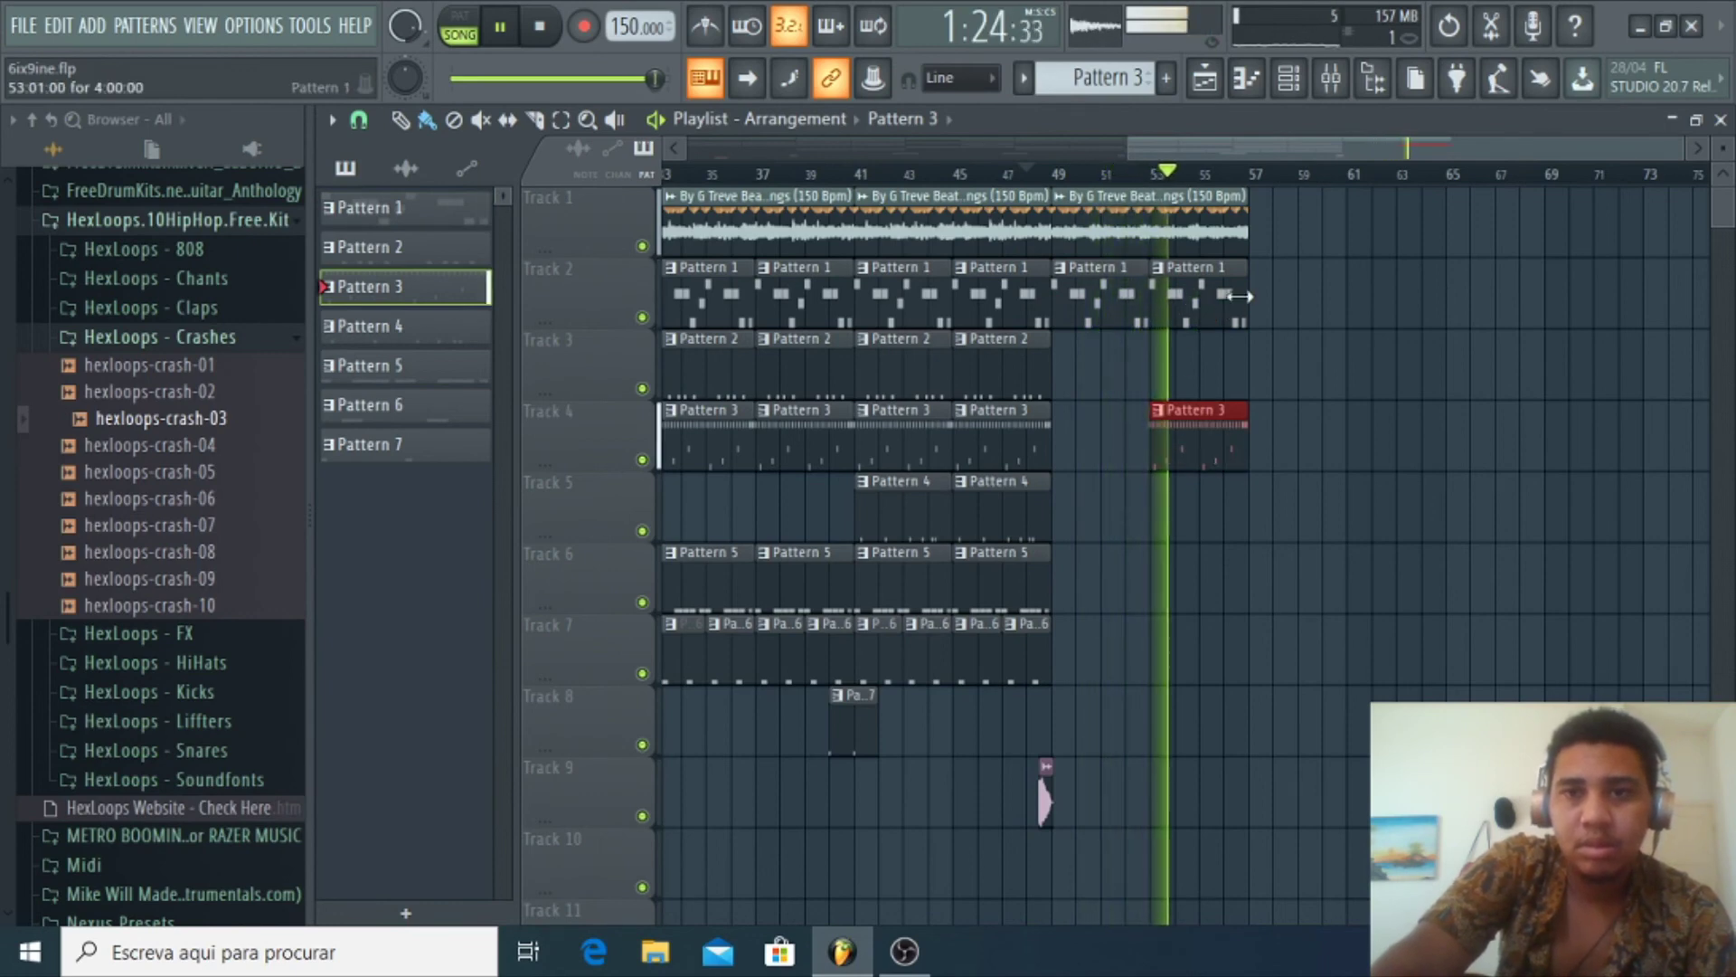
{"action": "left_click", "coordinate": [1237, 215]}
{"action": "left_click", "coordinate": [1295, 228]}
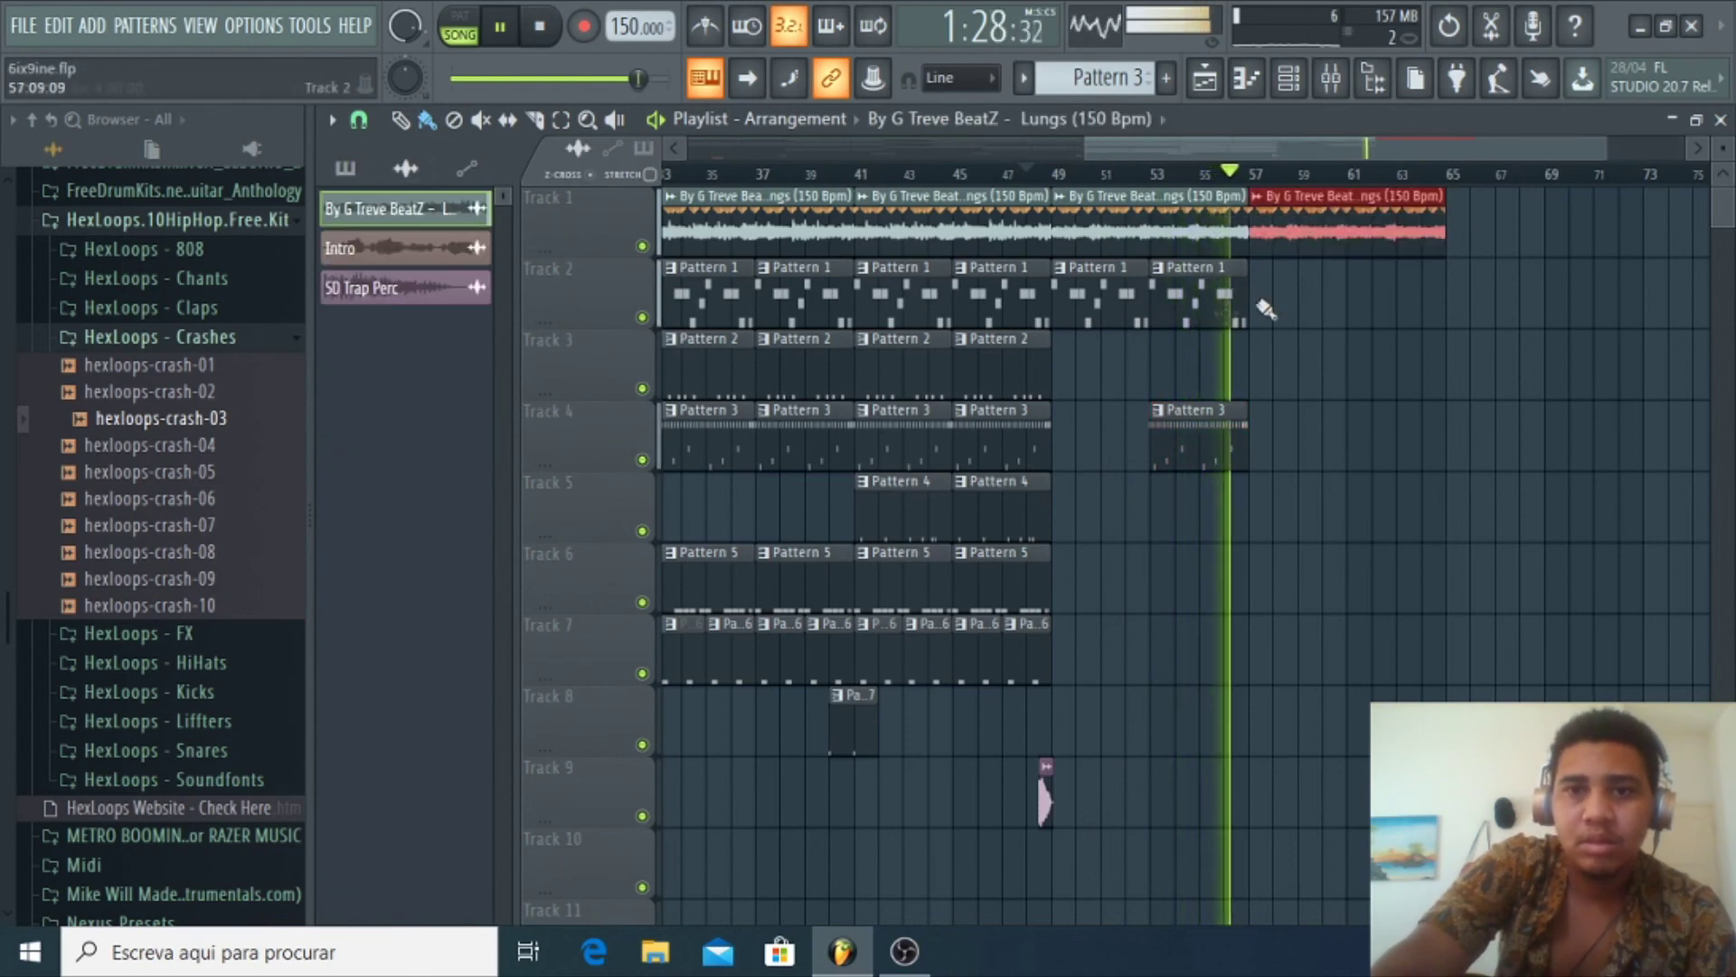
Place Pattern 4 clips at bars 57 and 61 on Track 5
{"action": "left_click", "coordinate": [990, 505]}
{"action": "left_click", "coordinate": [1256, 504]}
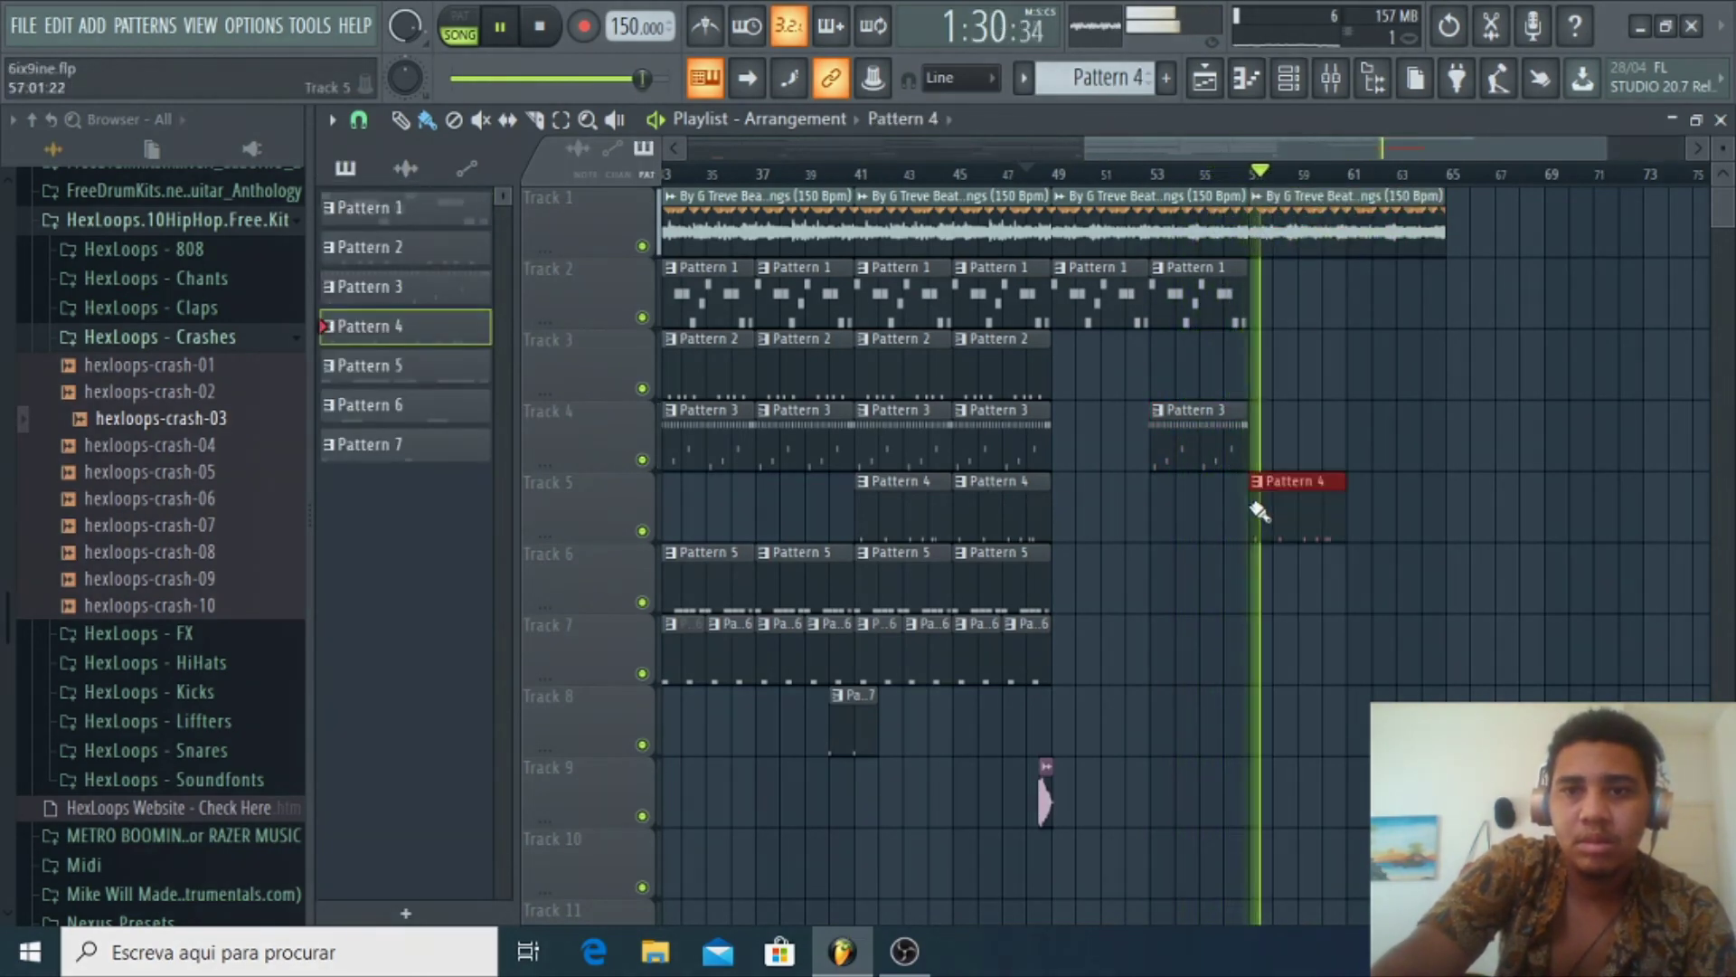
{"action": "left_click", "coordinate": [1351, 505]}
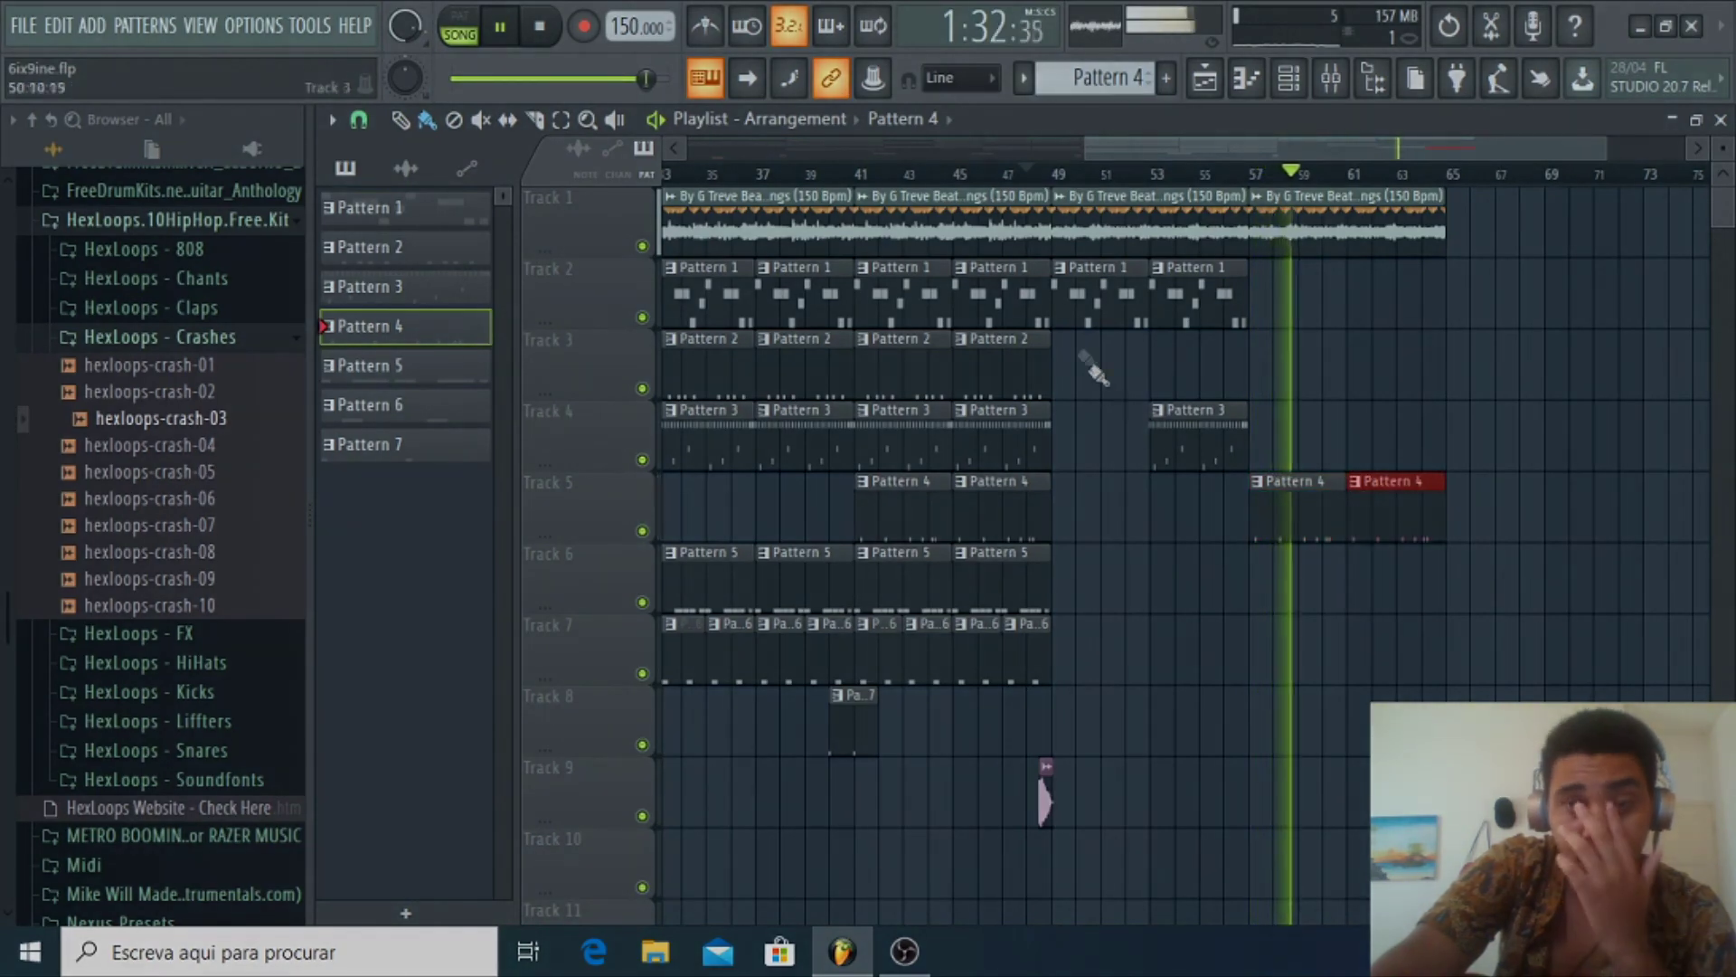
Replay the song from about bar 47 and place Pattern 2 clips at bars 57 and 61 on Track 3
{"action": "left_click", "coordinate": [1013, 174]}
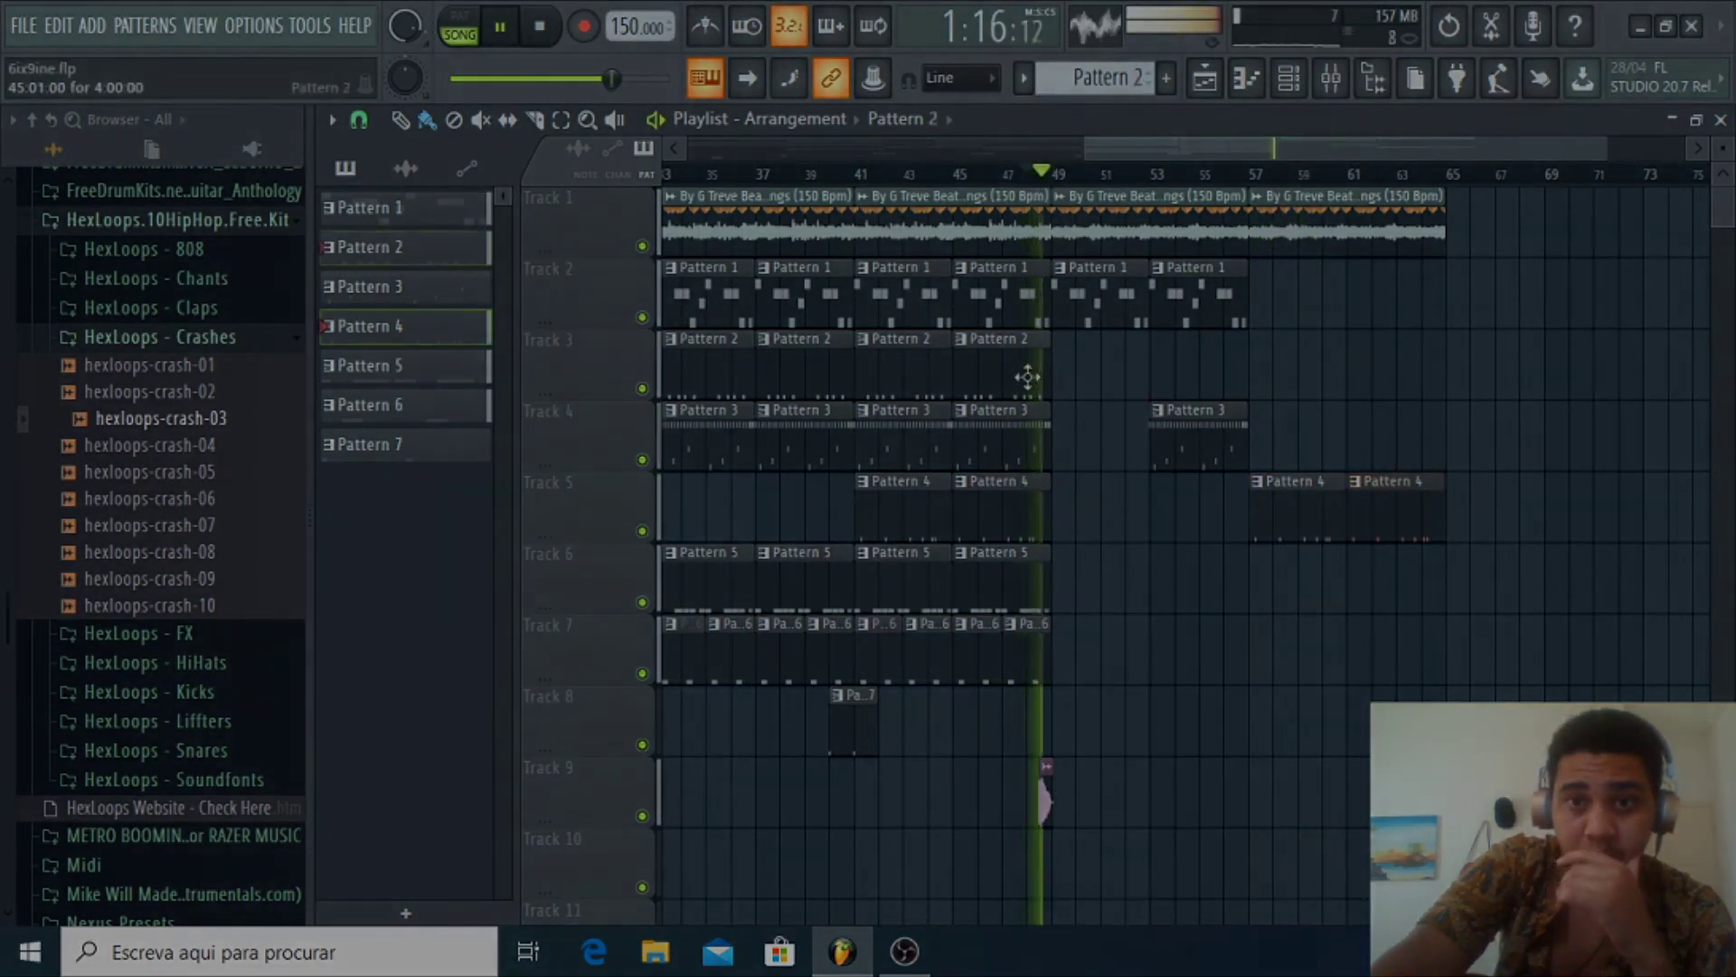
{"action": "left_click", "coordinate": [1026, 375]}
{"action": "left_click", "coordinate": [1259, 374]}
{"action": "left_click", "coordinate": [1357, 374]}
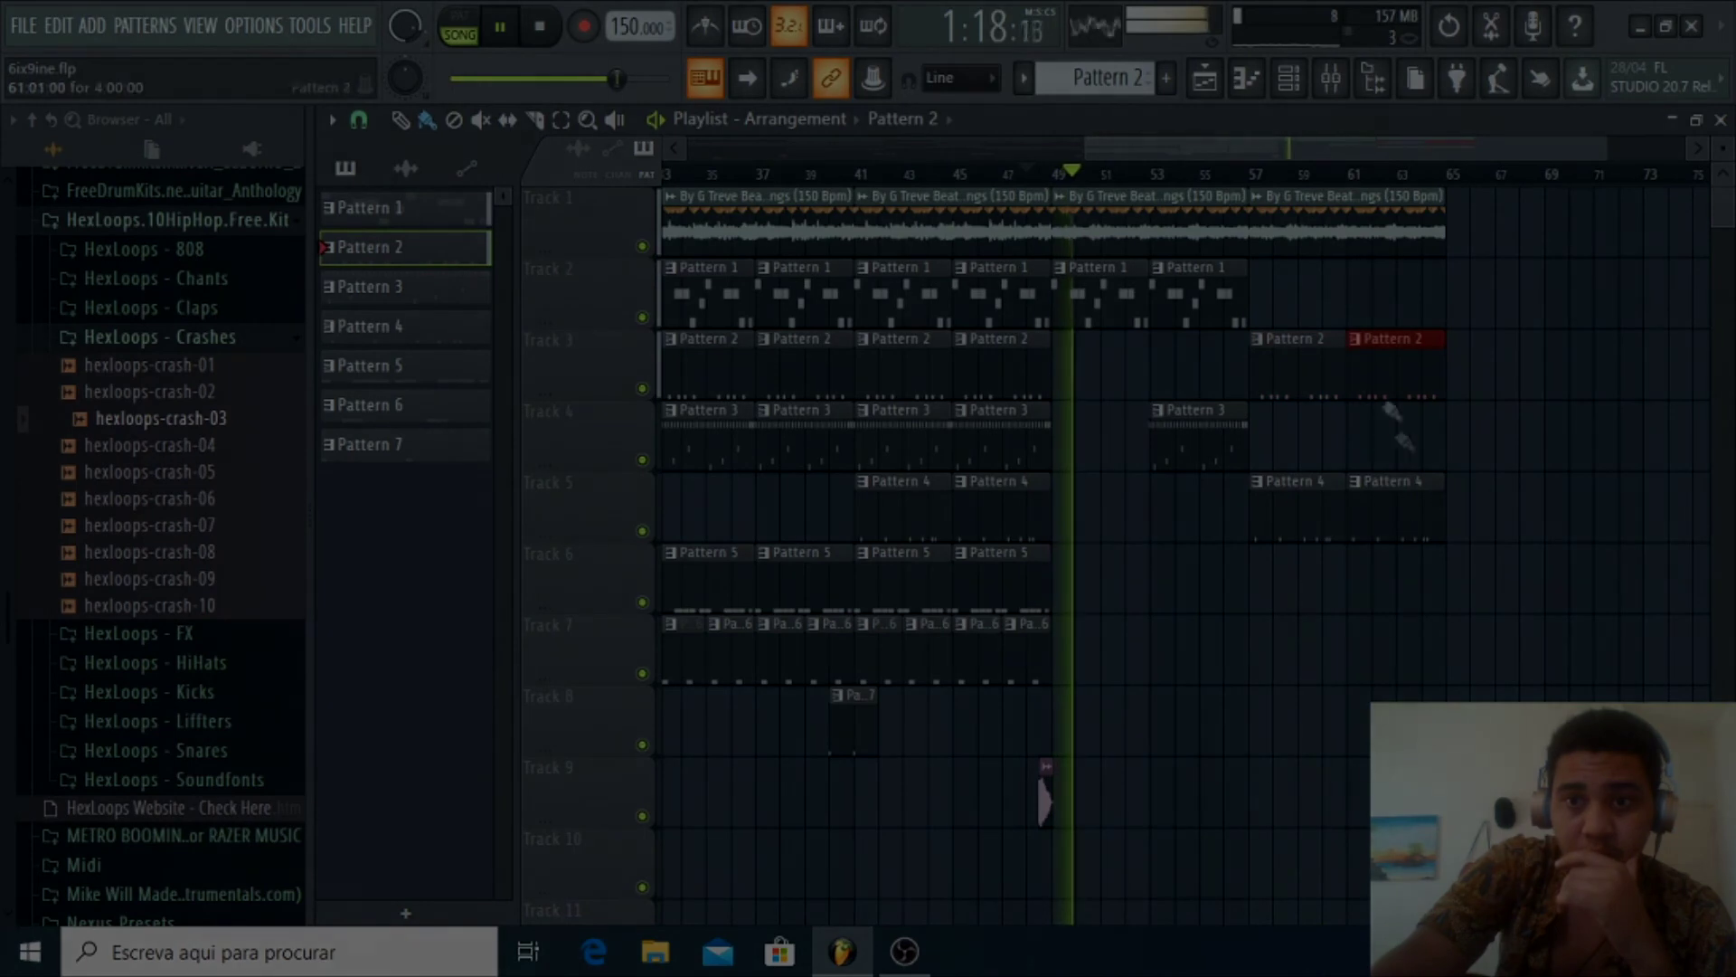
Delete the Pattern 4 clips at bars 57 and 61 on Track 5
{"action": "right_click", "coordinate": [1375, 505]}
{"action": "right_click", "coordinate": [1284, 505]}
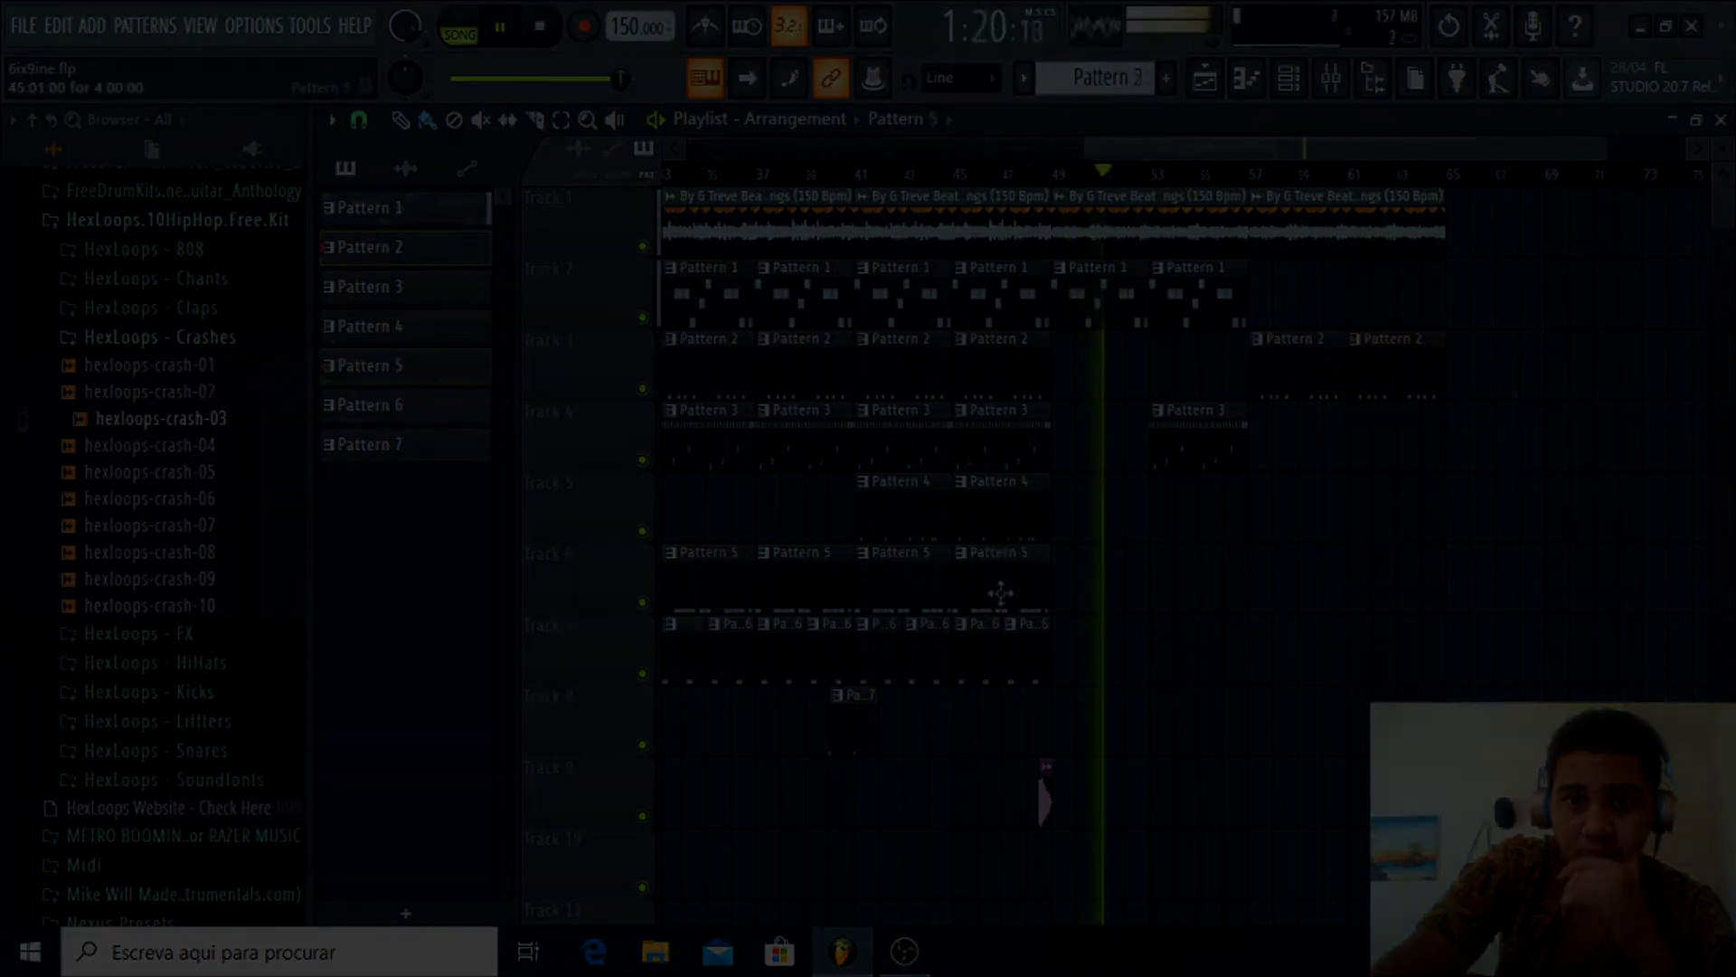